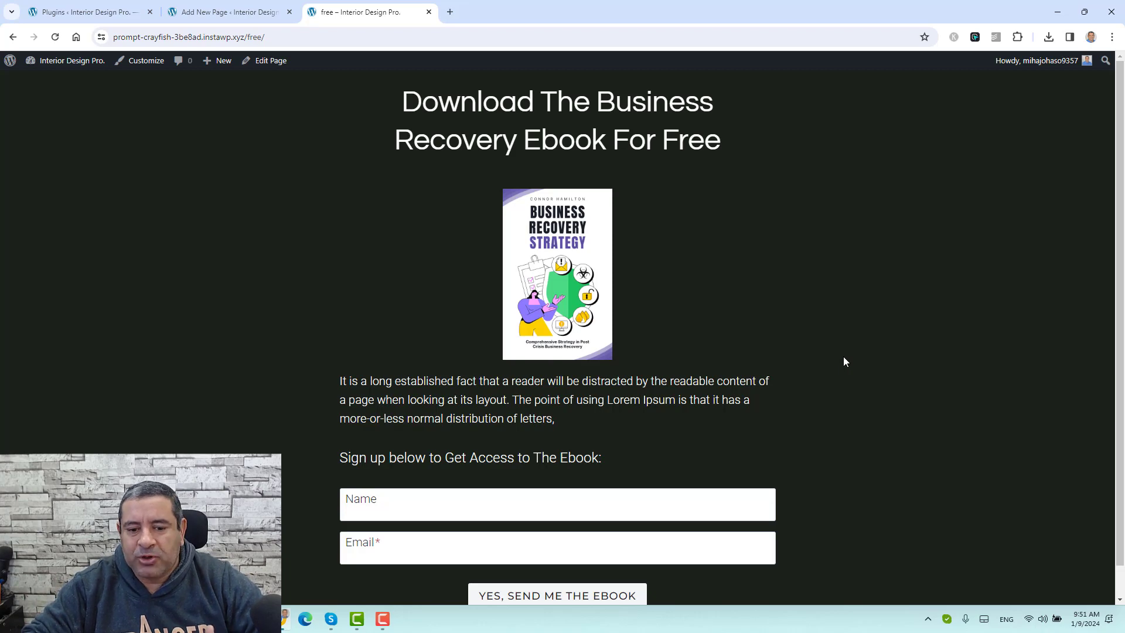
Step: Fill the signup form's Name and Email with saved autofill entries and submit it
{"action": "left_click", "coordinate": [399, 499]}
{"action": "left_click", "coordinate": [413, 537]}
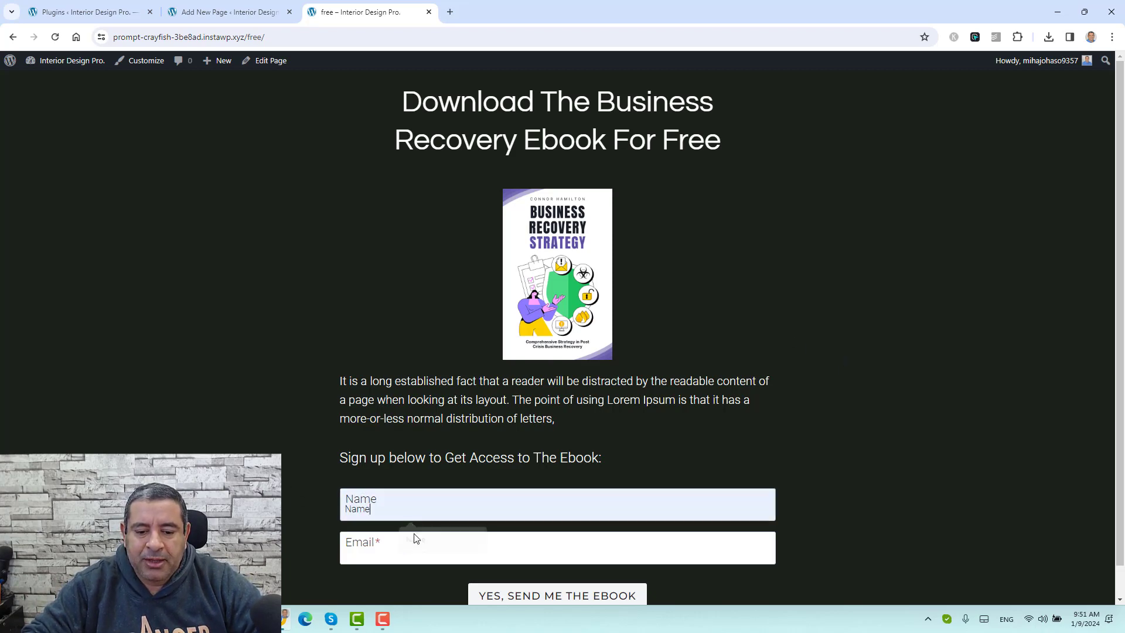
{"action": "left_click", "coordinate": [416, 540]}
{"action": "left_click", "coordinate": [443, 583]}
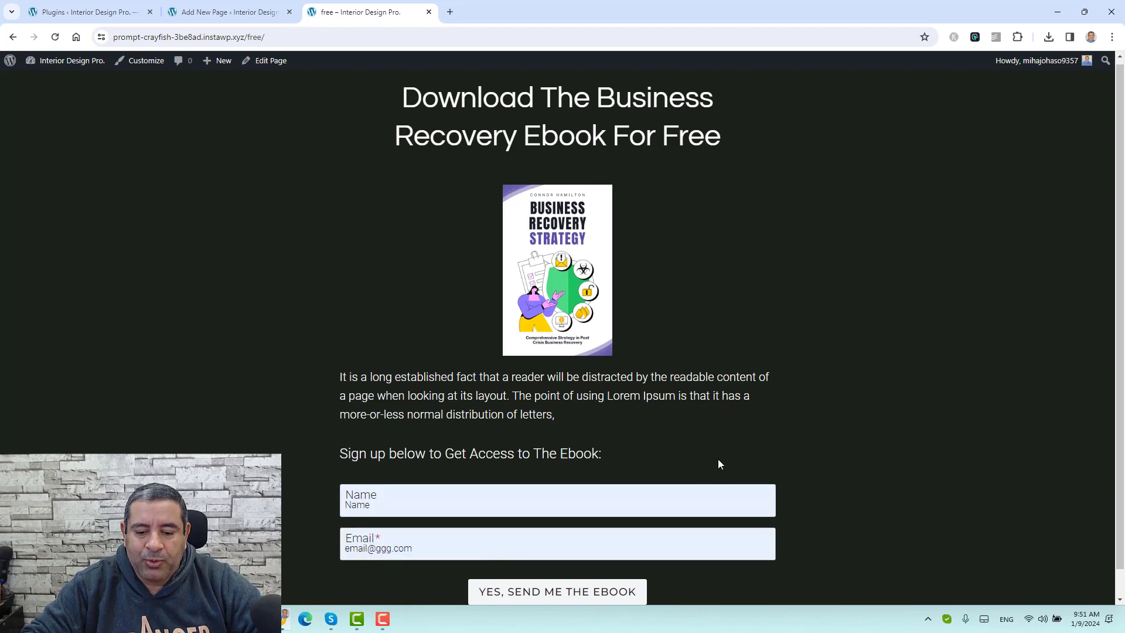
{"action": "scroll", "coordinate": [718, 463], "scroll_direction": "down", "scroll_amount": 1}
{"action": "left_click", "coordinate": [582, 563]}
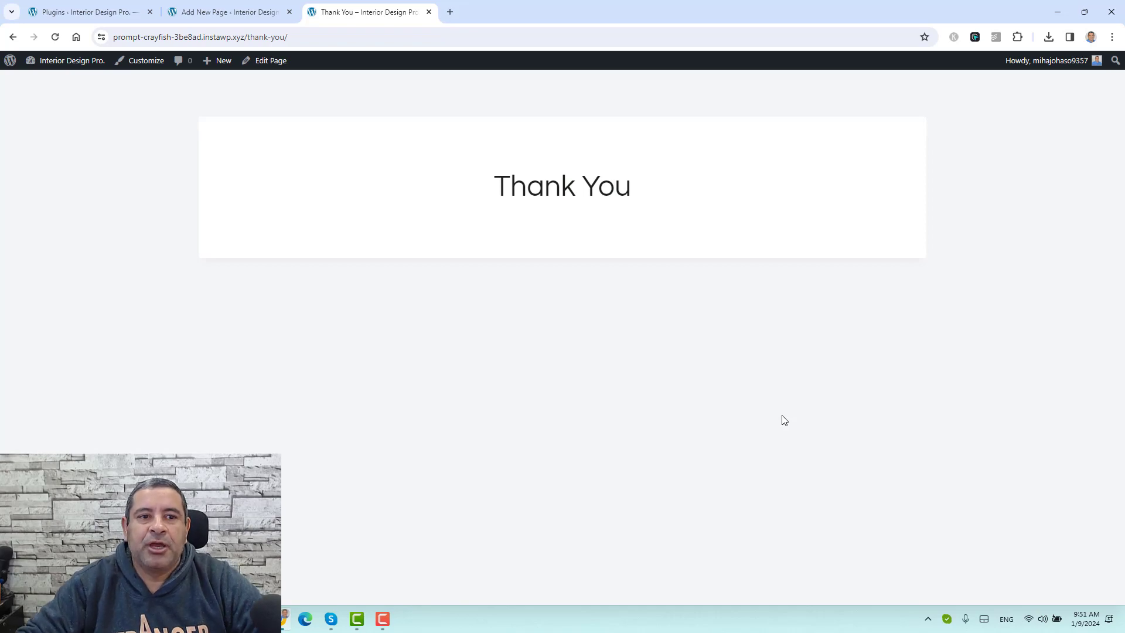
Step: Go to the installed Plugins page and highlight the Kadence Blocks plugin name
{"action": "left_click", "coordinate": [65, 11]}
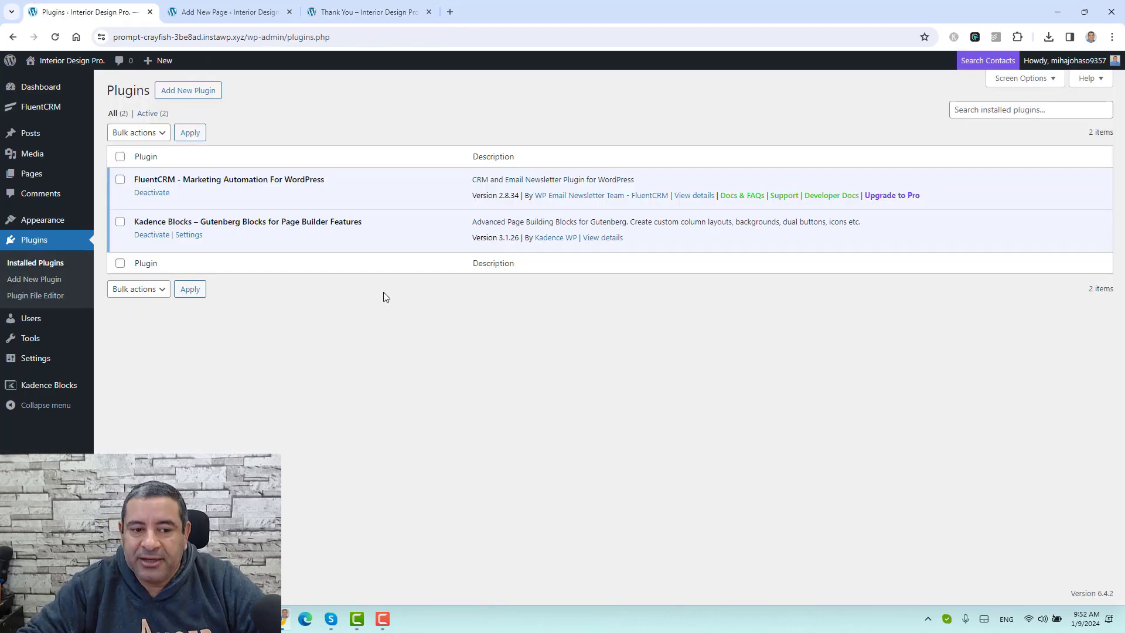
{"action": "left_click_drag", "start_coordinate": [192, 222], "coordinate": [135, 224]}
{"action": "left_click", "coordinate": [290, 222]}
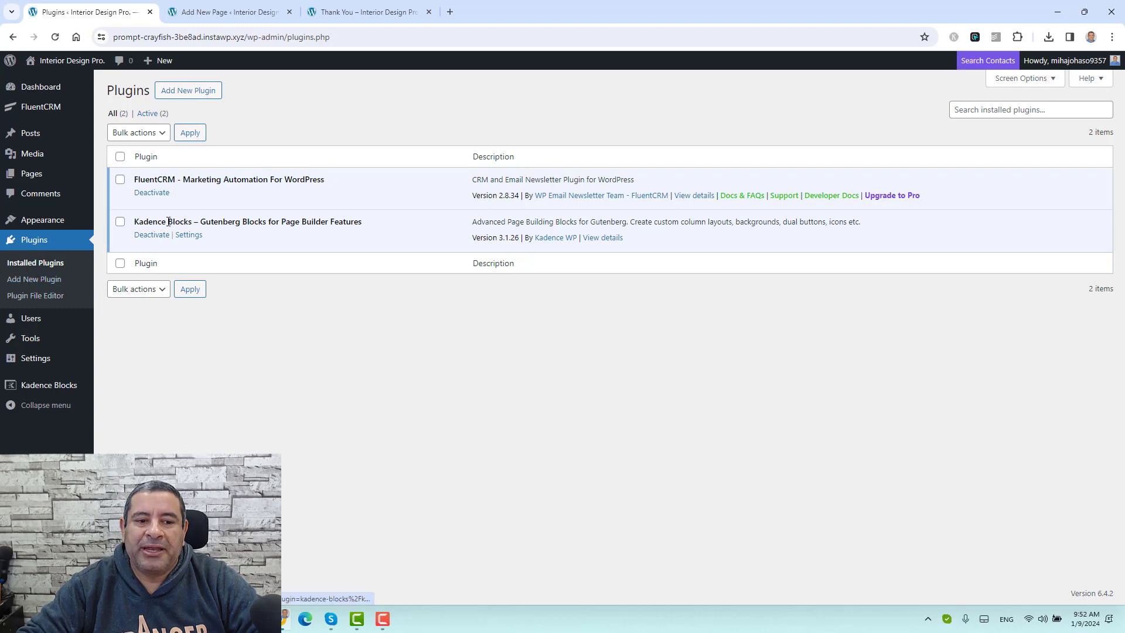
{"action": "left_click_drag", "start_coordinate": [193, 222], "coordinate": [147, 224]}
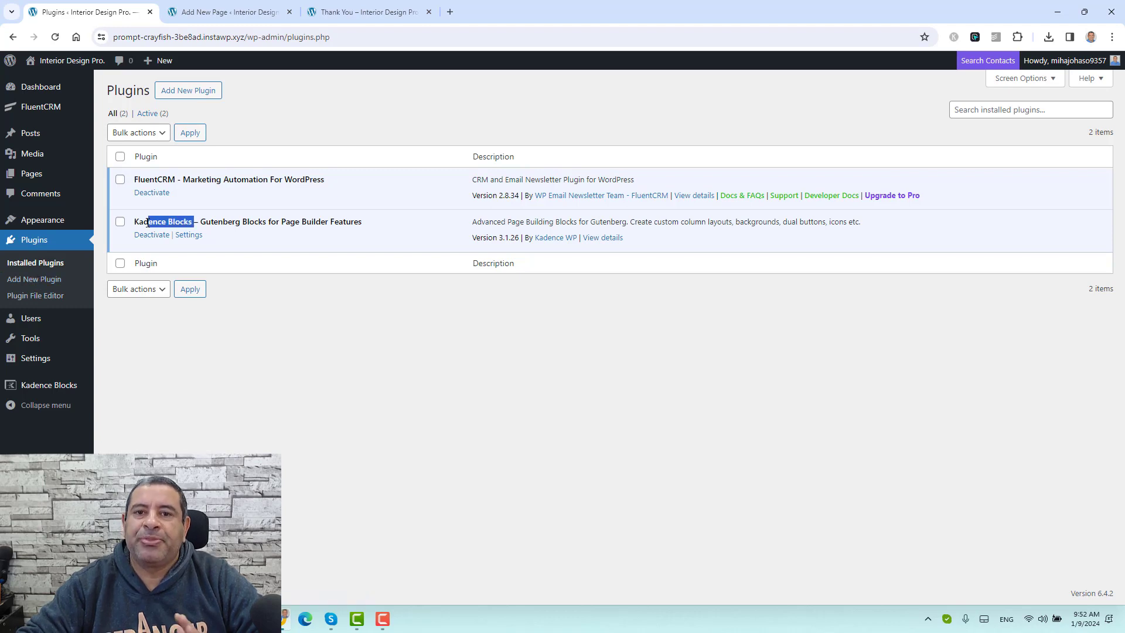
{"action": "left_click", "coordinate": [168, 178]}
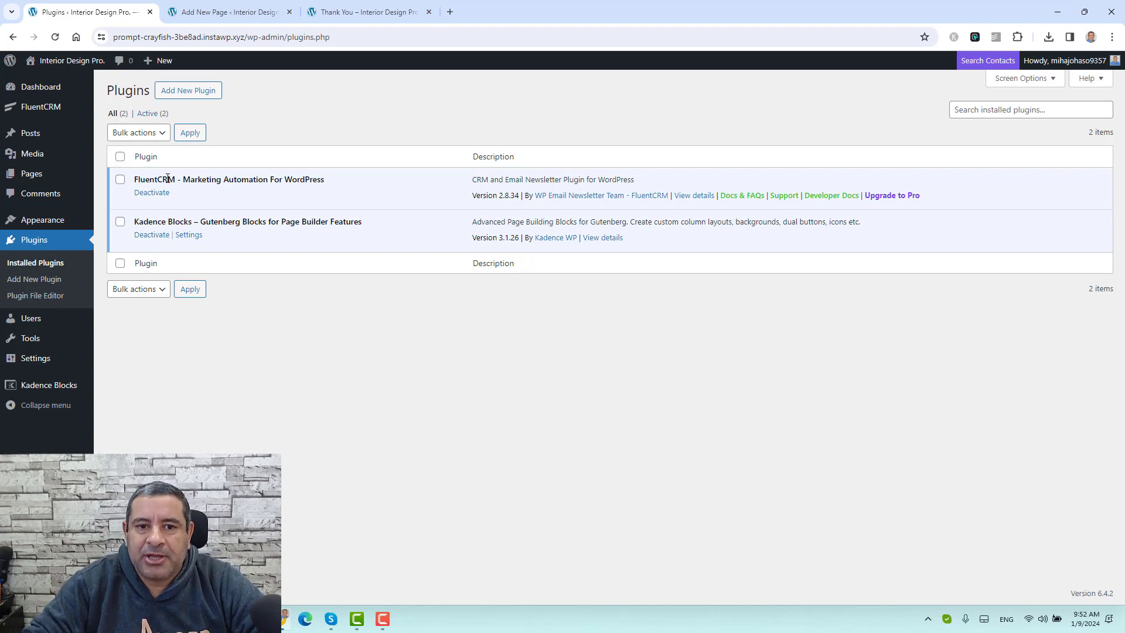
Step: Create a new page and give it the title 'Landing Page'
{"action": "left_click", "coordinate": [188, 7]}
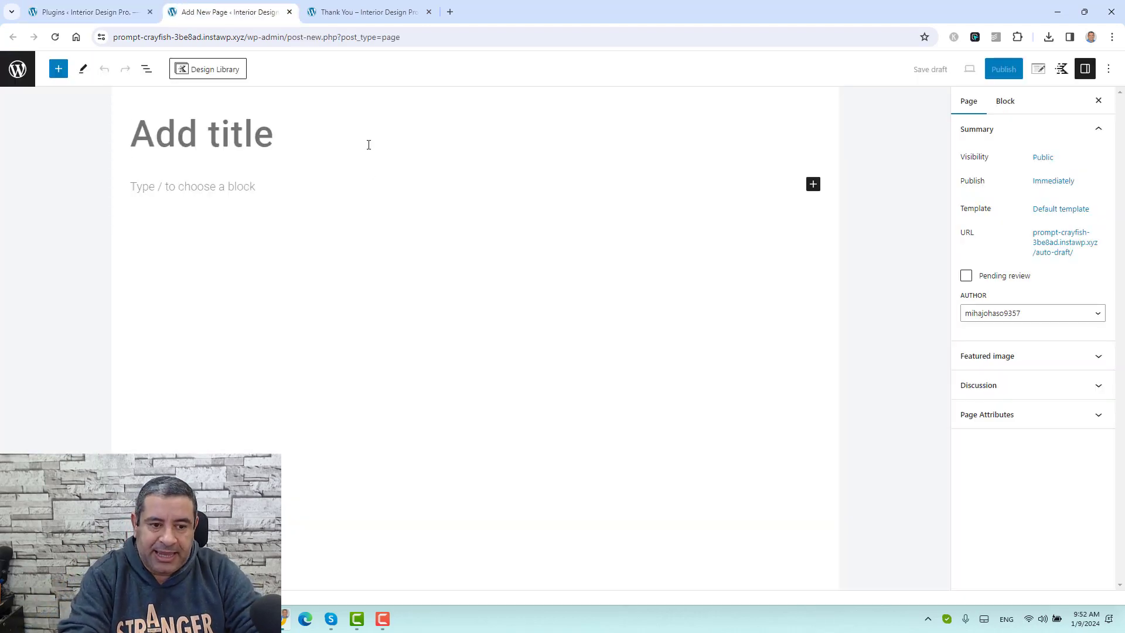
{"action": "type", "text": "L"}
{"action": "key", "text": "BackSpace"}
{"action": "type", "text": "I"}
{"action": "key", "text": "BackSpace"}
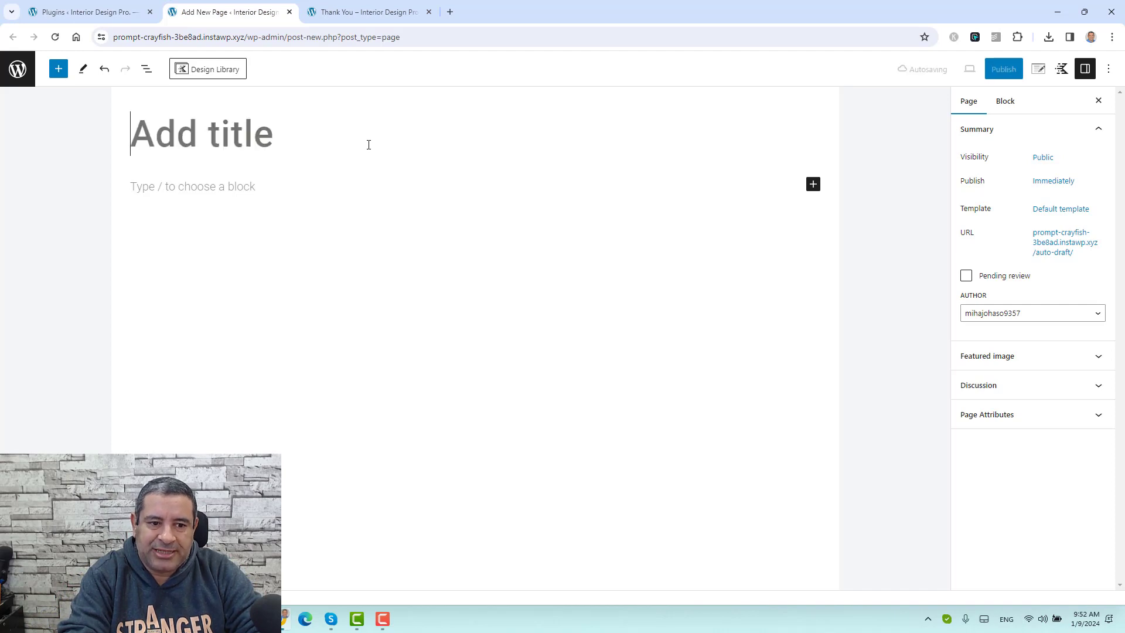
{"action": "type", "text": "Landing Page"}
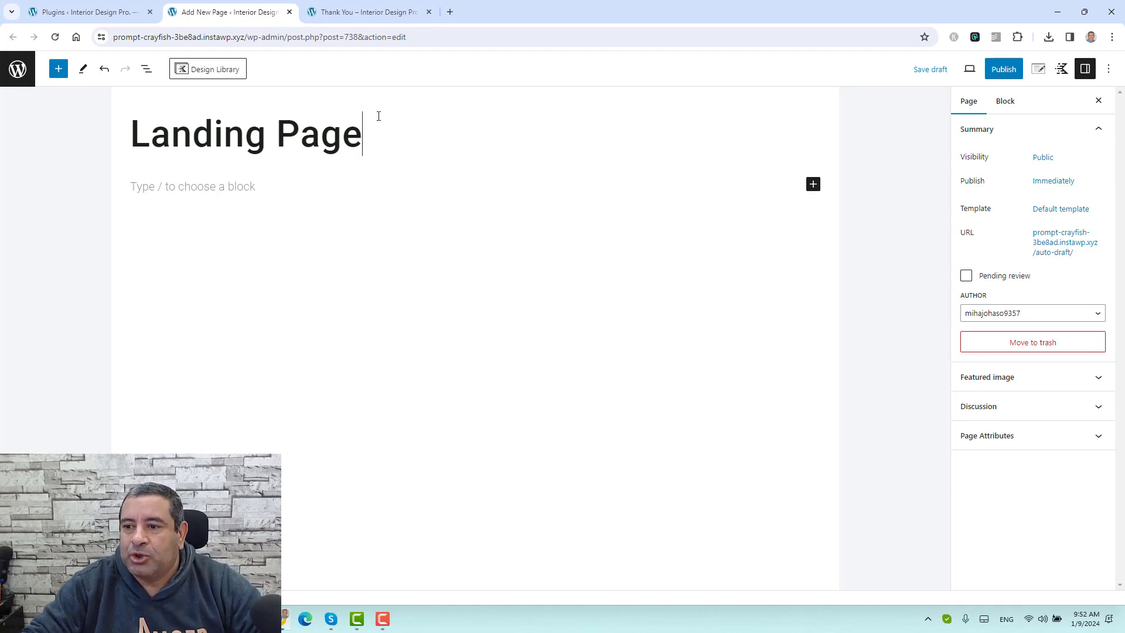
Step: Disable page title, use Unboxed content, disable vertical padding, header and footer, then start publishing
{"action": "left_click", "coordinate": [1038, 70]}
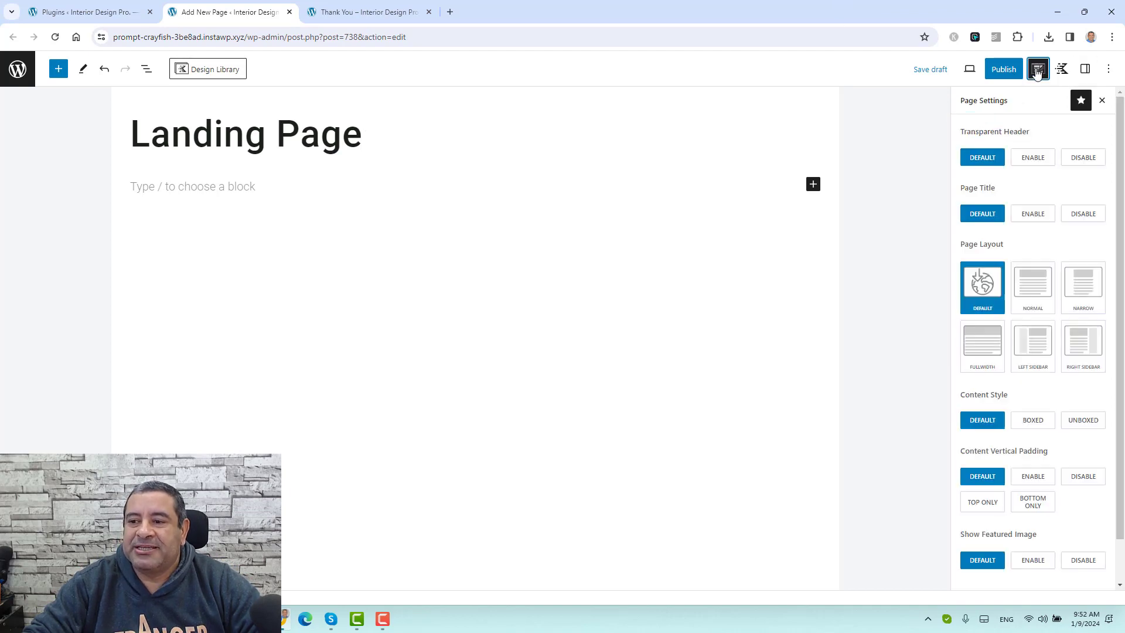
{"action": "left_click", "coordinate": [1093, 216]}
{"action": "scroll", "coordinate": [1067, 246], "scroll_direction": "down", "scroll_amount": 2}
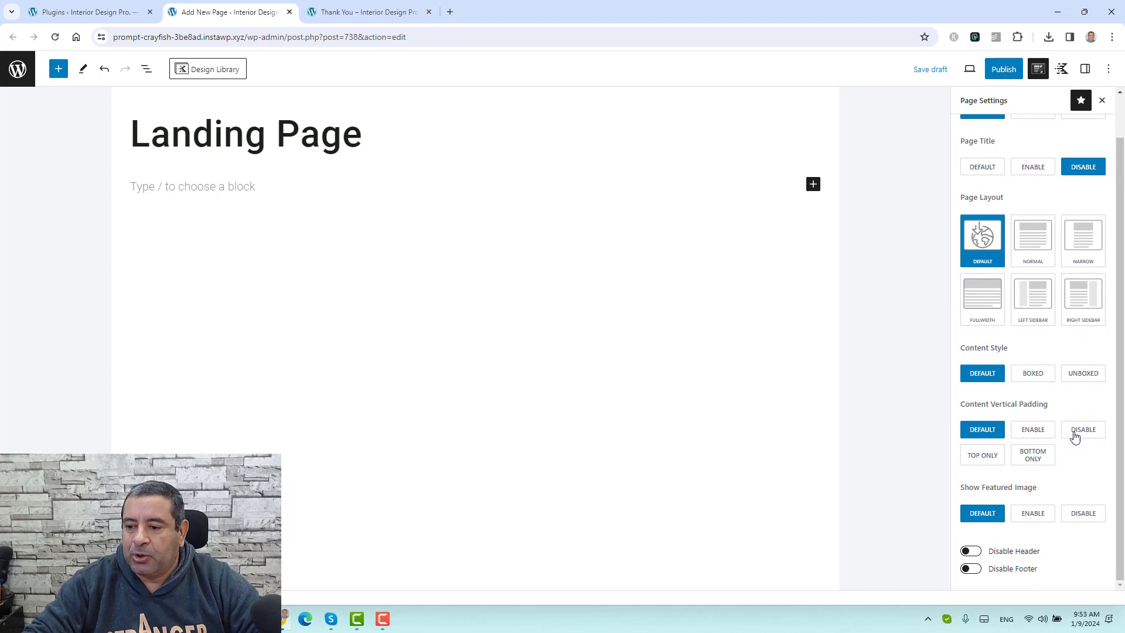
{"action": "left_click", "coordinate": [1082, 378]}
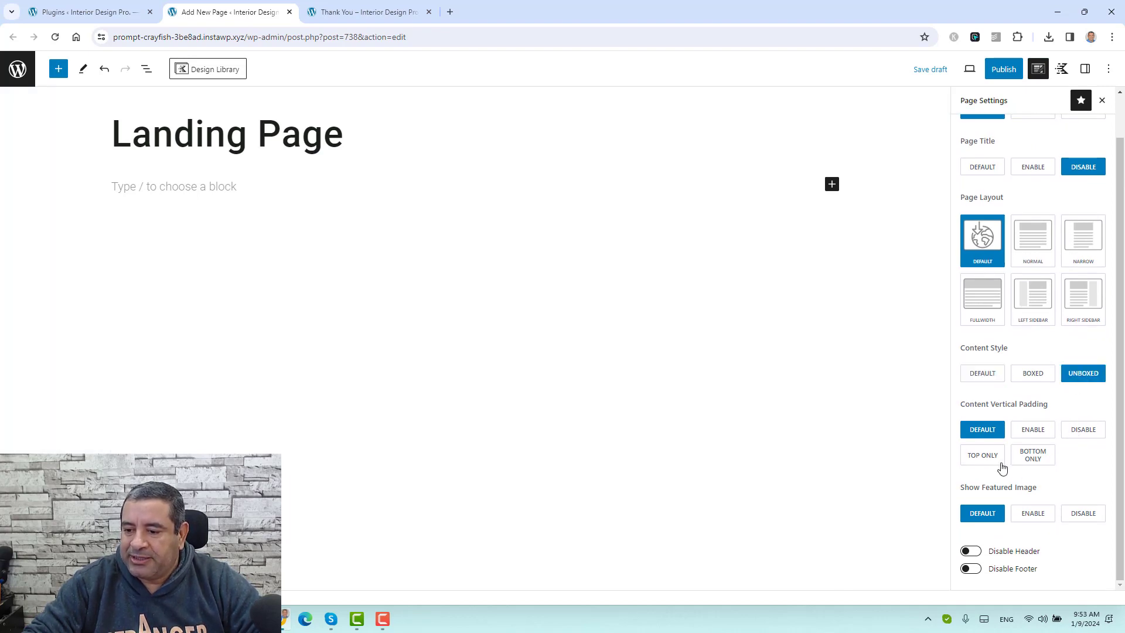
{"action": "left_click", "coordinate": [1088, 433]}
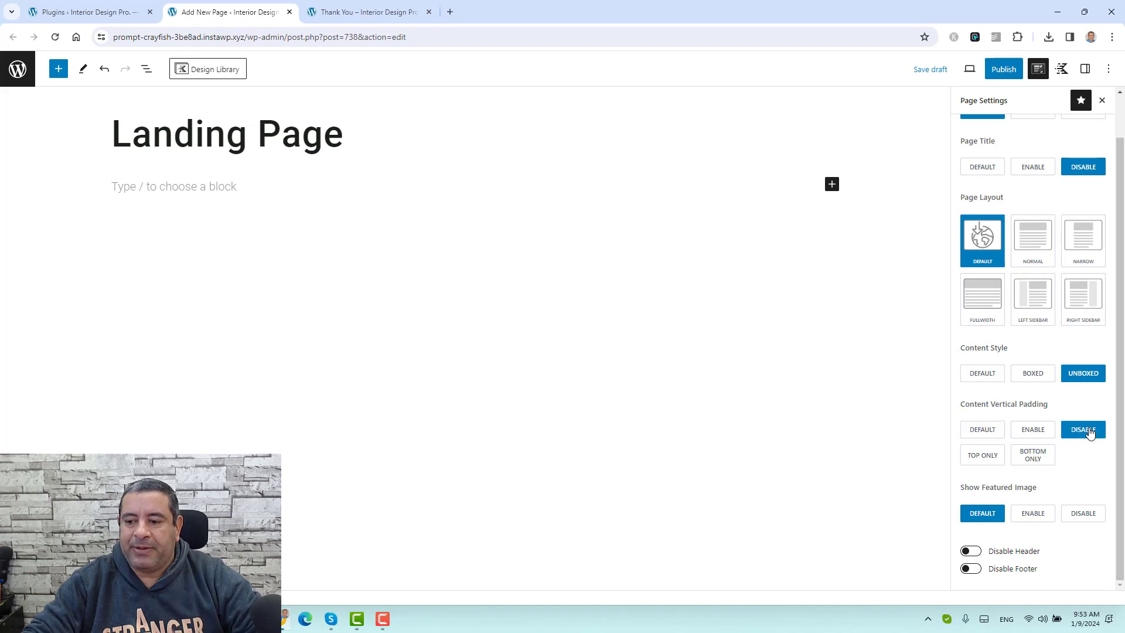
{"action": "left_click", "coordinate": [970, 551]}
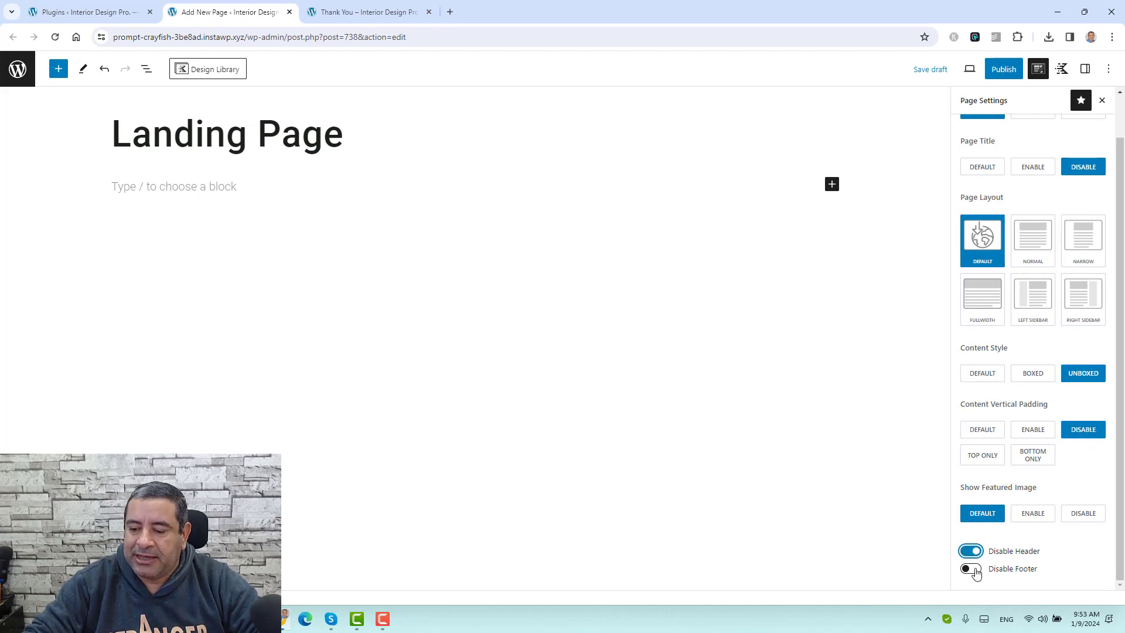
{"action": "left_click", "coordinate": [973, 569]}
{"action": "left_click", "coordinate": [1018, 76]}
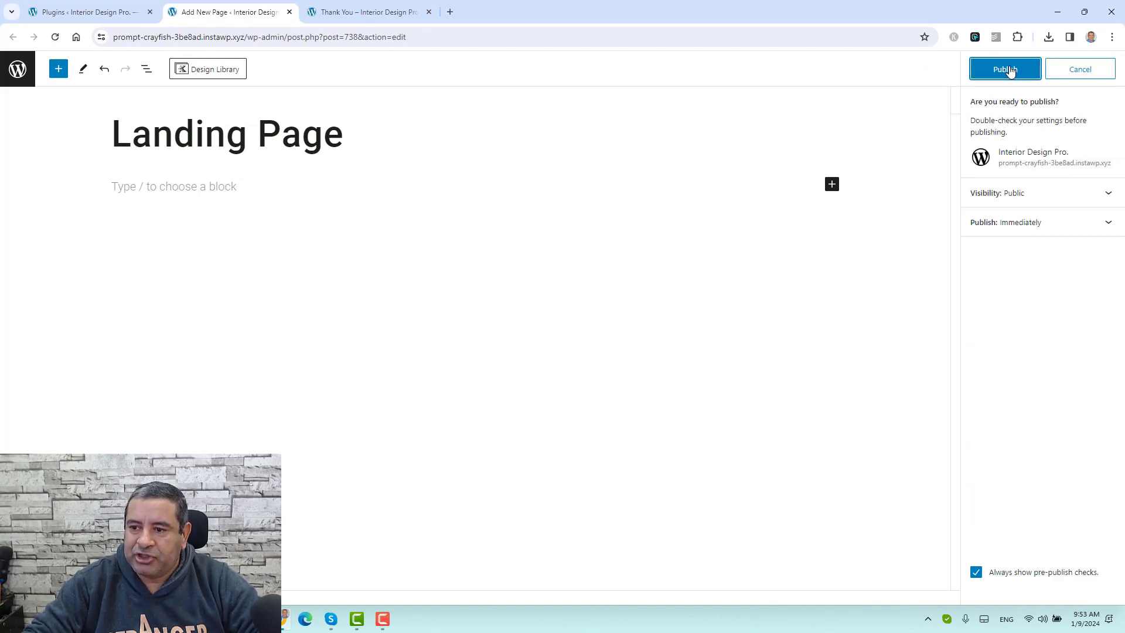
Step: Publish the Landing Page and open its live view in a new tab
{"action": "left_click", "coordinate": [1008, 70]}
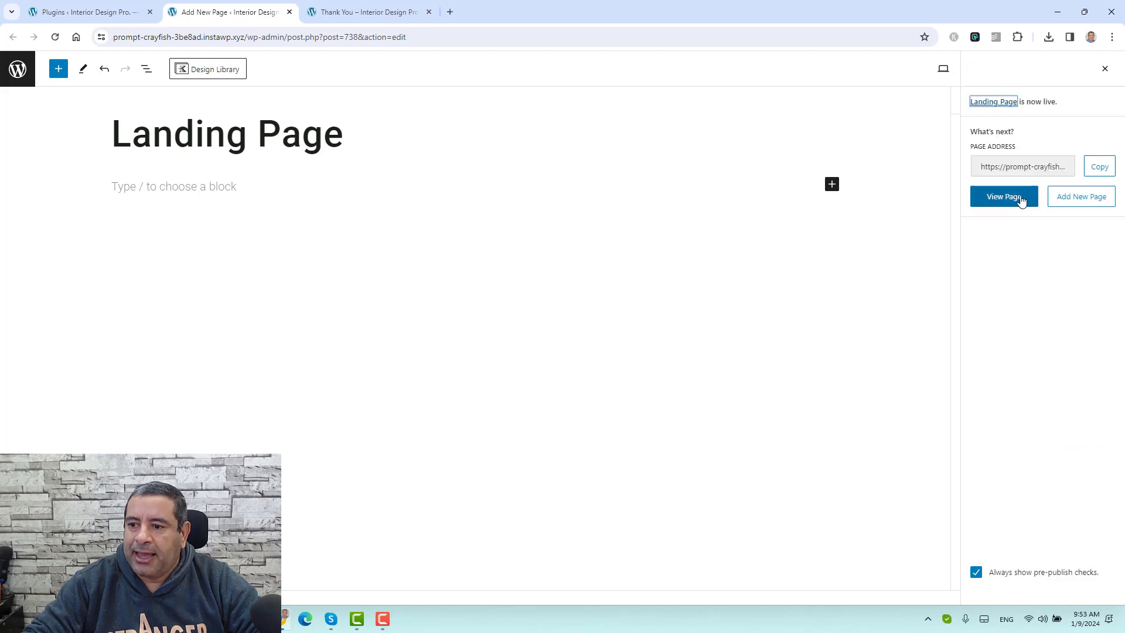
{"action": "right_click", "coordinate": [1023, 201]}
{"action": "left_click", "coordinate": [920, 209]}
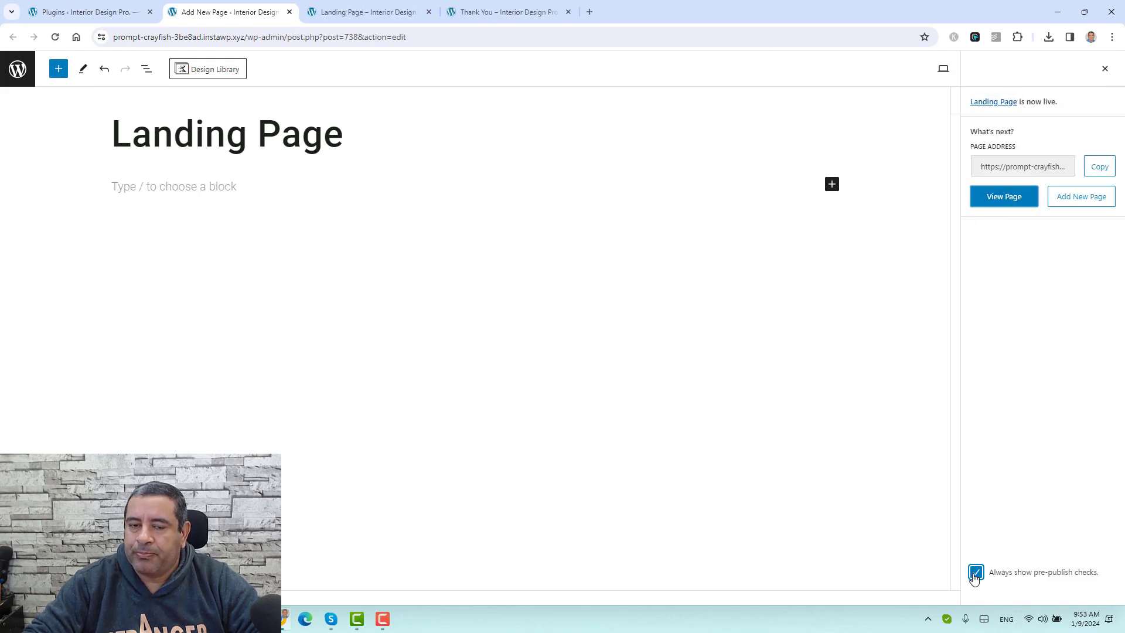
{"action": "left_click", "coordinate": [975, 573]}
{"action": "left_click", "coordinate": [357, 9]}
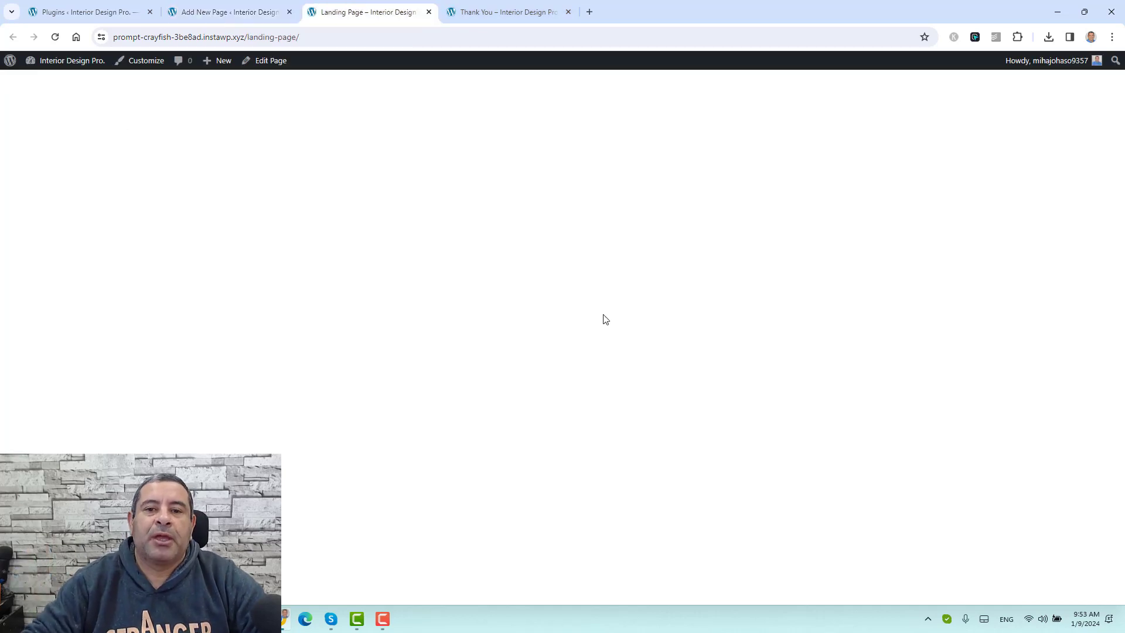
Step: In the Thank You tab, change the address to the /free/ ebook page
{"action": "left_click", "coordinate": [508, 13]}
{"action": "left_click_drag", "start_coordinate": [246, 37], "coordinate": [338, 34]}
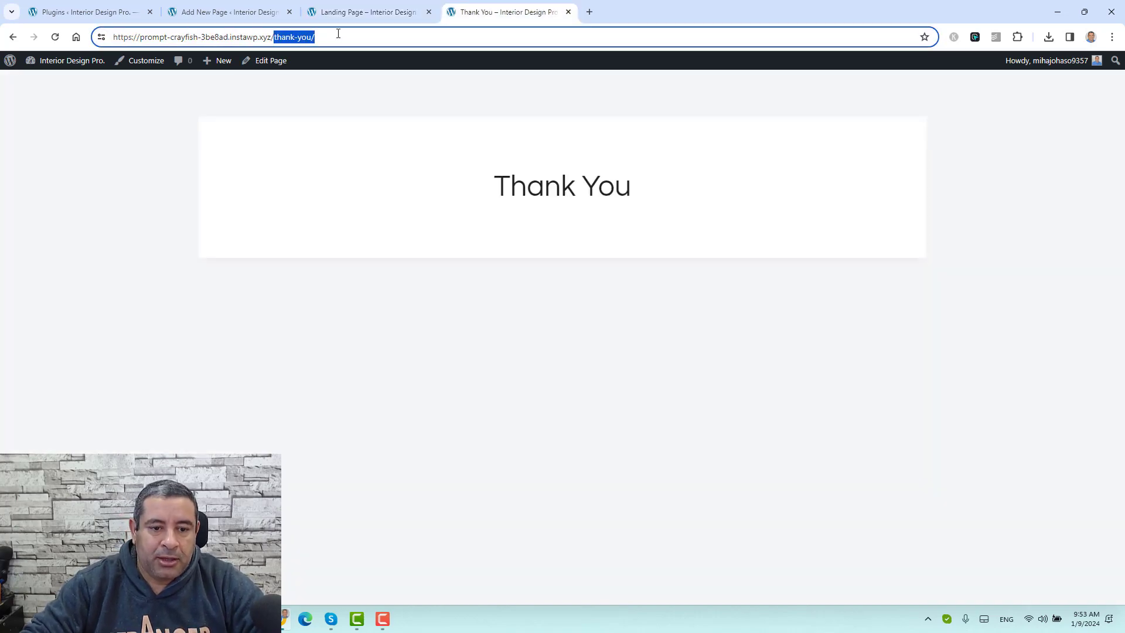
{"action": "type", "text": "f"}
{"action": "key", "text": "Return"}
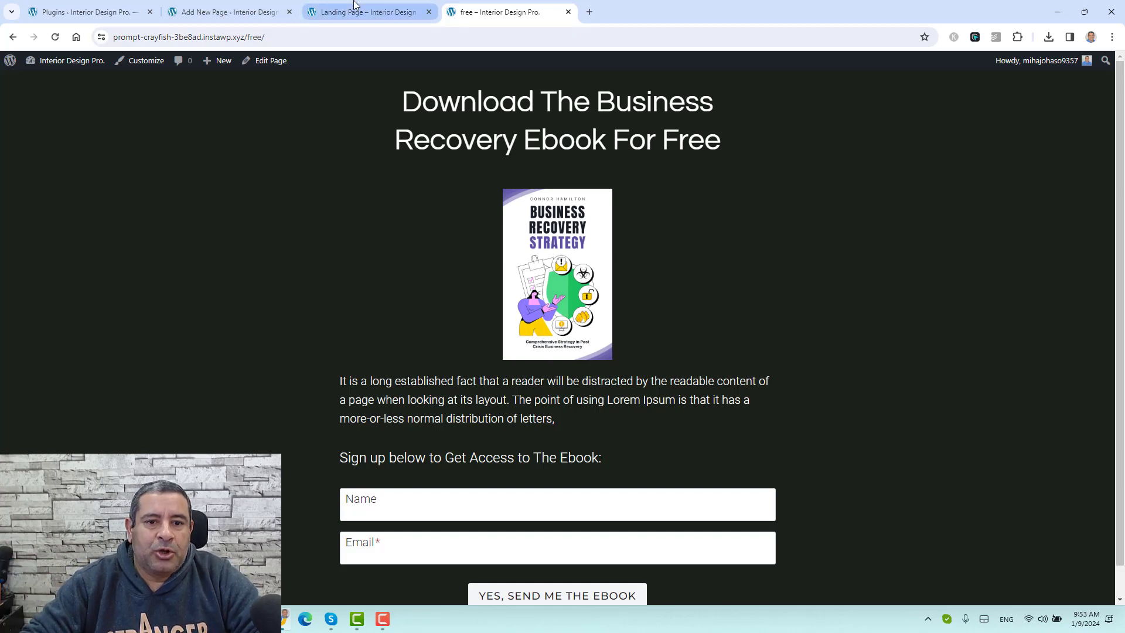
Step: Check the blank live page, then return to the editor and close the publish summary
{"action": "left_click", "coordinate": [351, 11]}
{"action": "left_click", "coordinate": [231, 11]}
{"action": "left_click", "coordinate": [286, 185]}
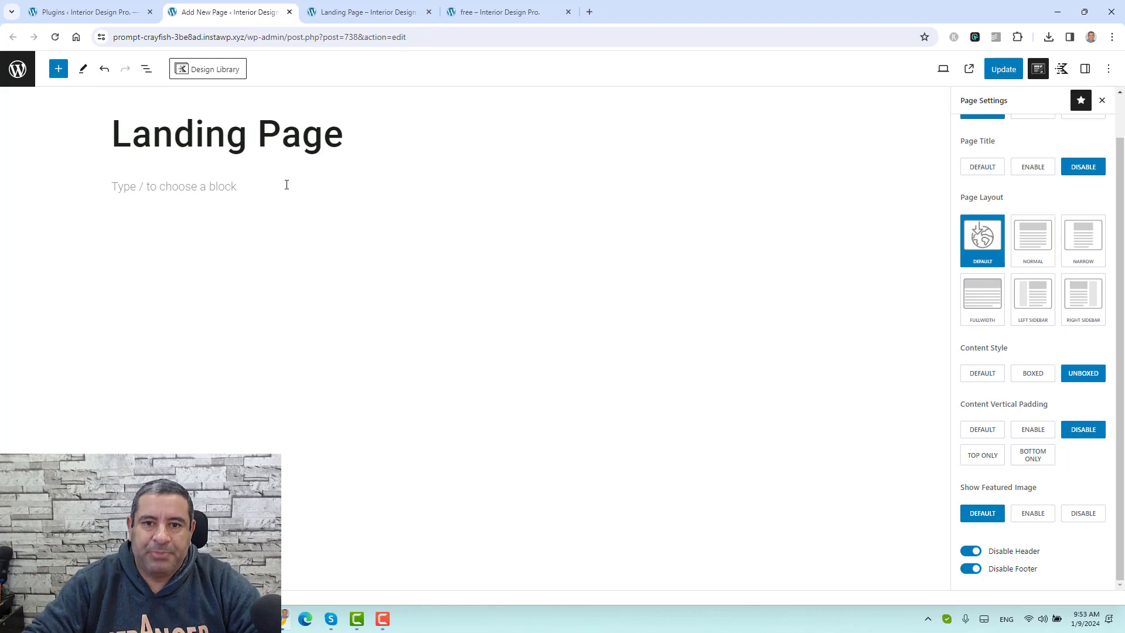
Step: Add a Kadence Row Layout block with the single-column 'Row' layout
{"action": "left_click", "coordinate": [59, 69]}
{"action": "mouse_move", "coordinate": [49, 232]}
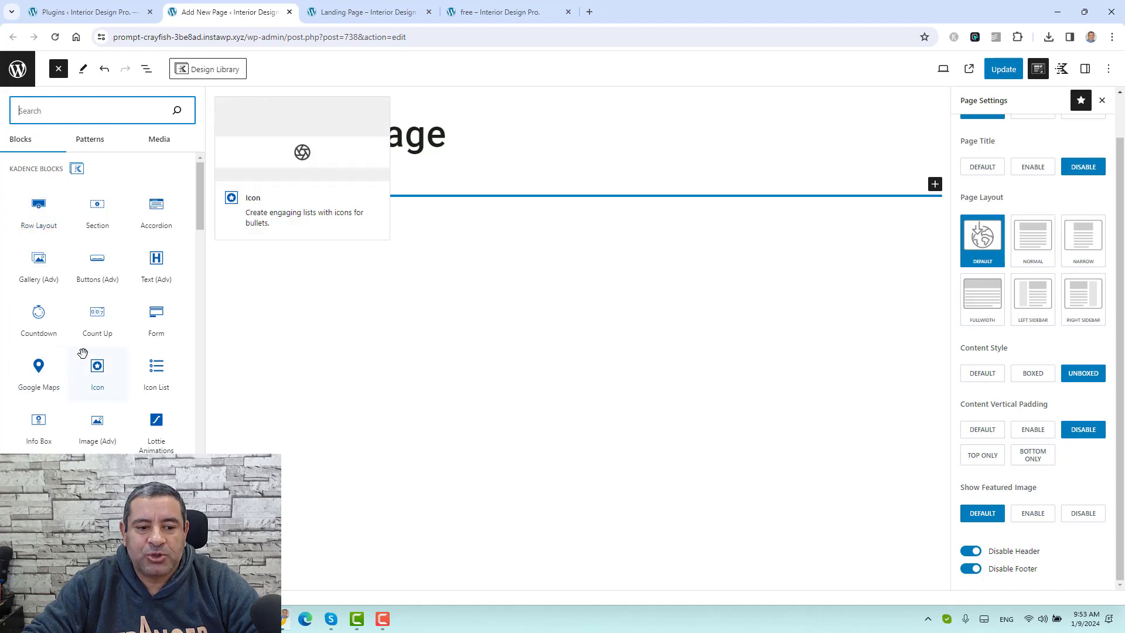
{"action": "mouse_move", "coordinate": [116, 340]}
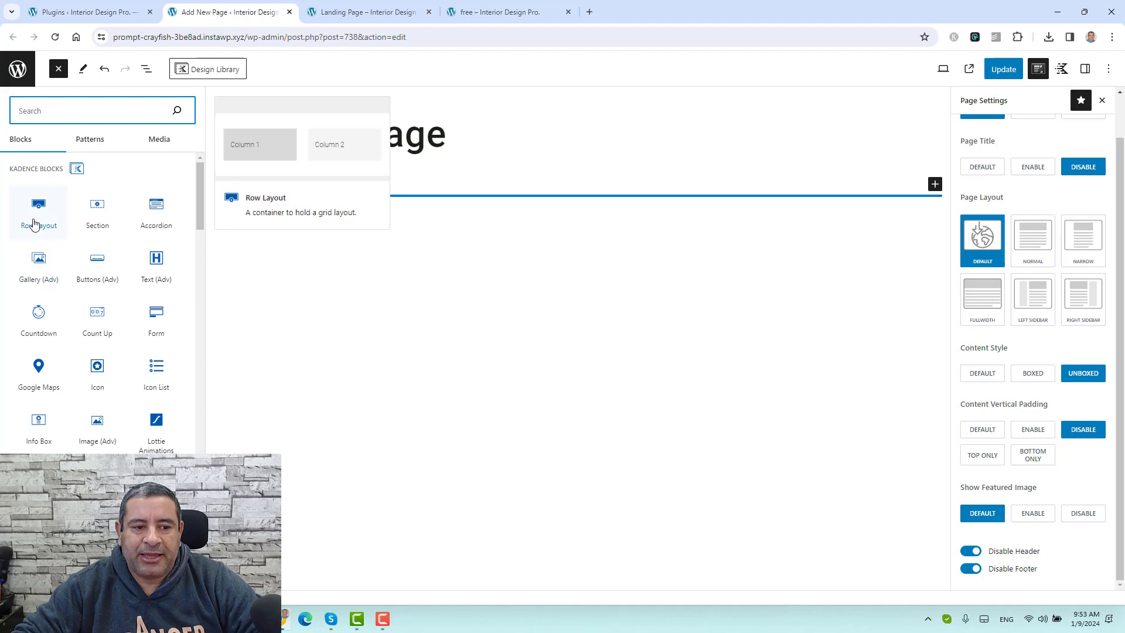
{"action": "left_click_drag", "start_coordinate": [38, 223], "coordinate": [319, 198]}
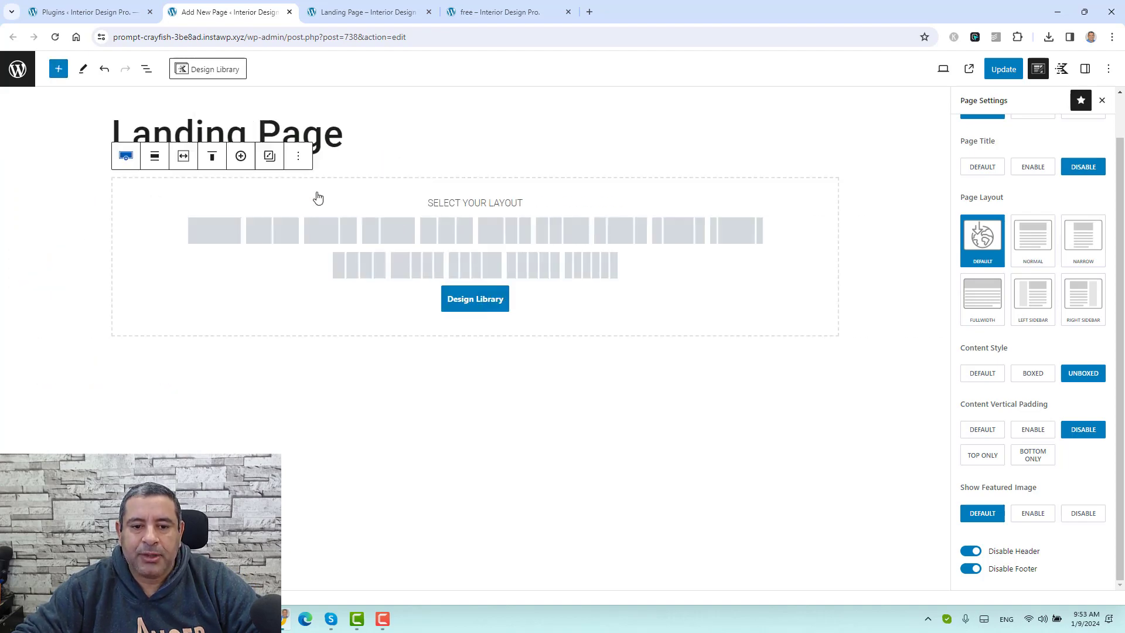
{"action": "left_click", "coordinate": [229, 235]}
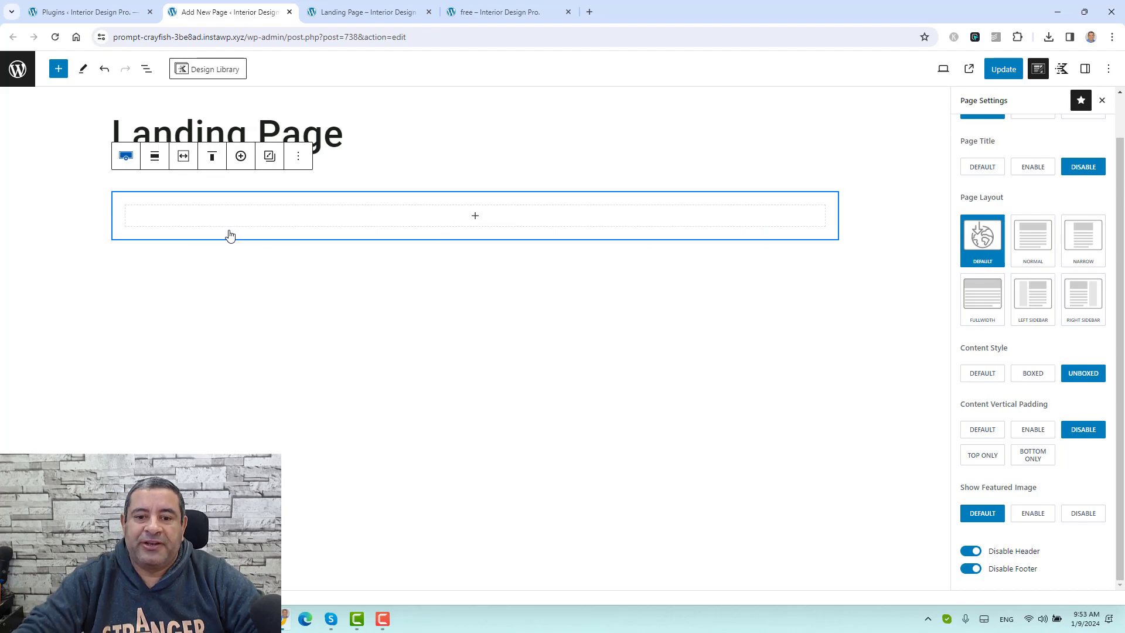
Step: Copy the reference page heading and paste it into a new Heading block in the row
{"action": "left_click", "coordinate": [491, 4]}
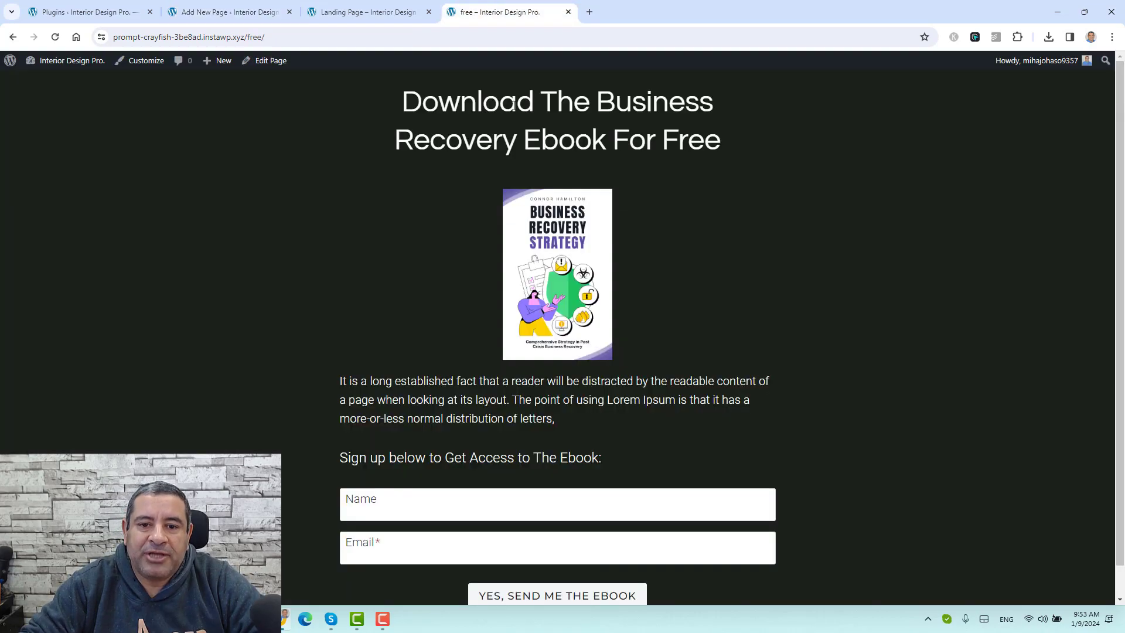
{"action": "triple_click", "coordinate": [514, 105]}
{"action": "key", "text": "ctrl+c"}
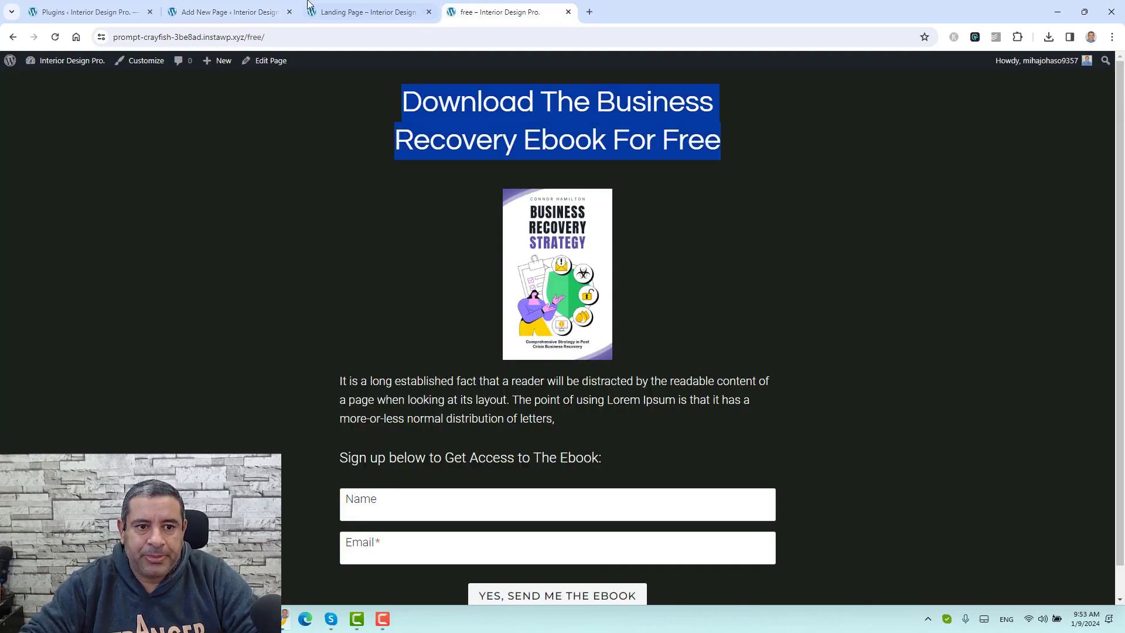
{"action": "left_click", "coordinate": [250, 11]}
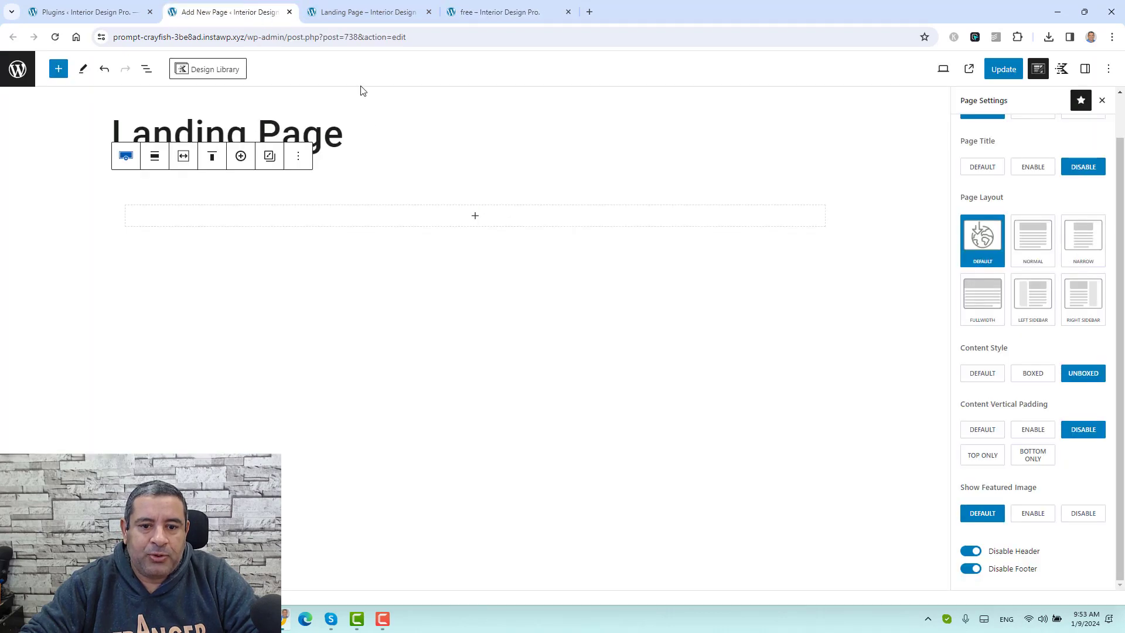
{"action": "left_click", "coordinate": [476, 218]}
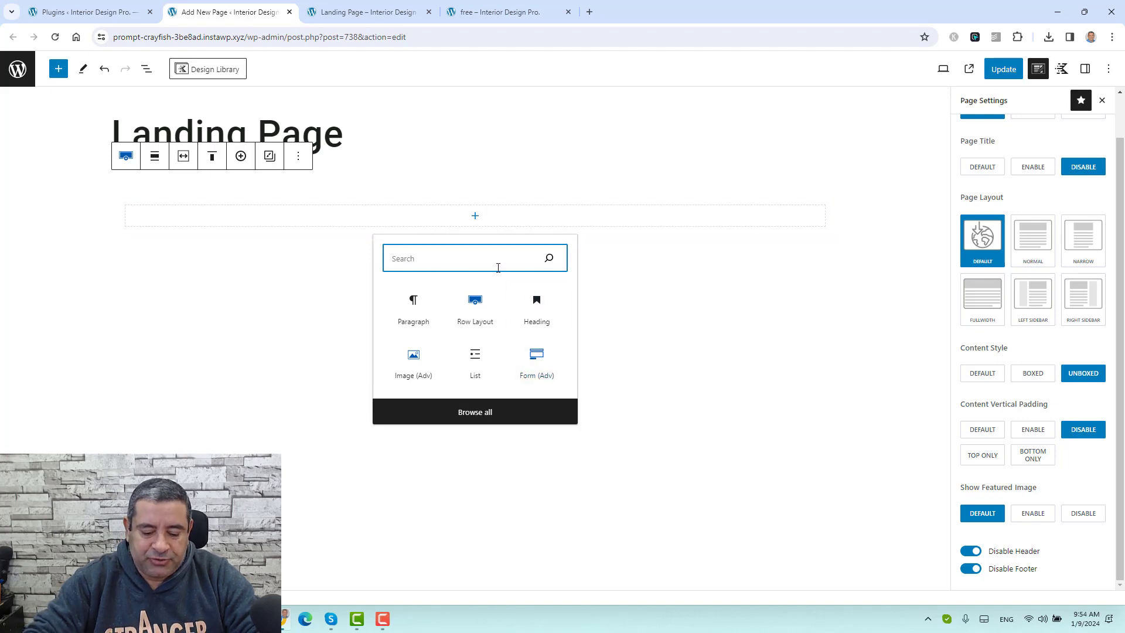
{"action": "left_click", "coordinate": [542, 314]}
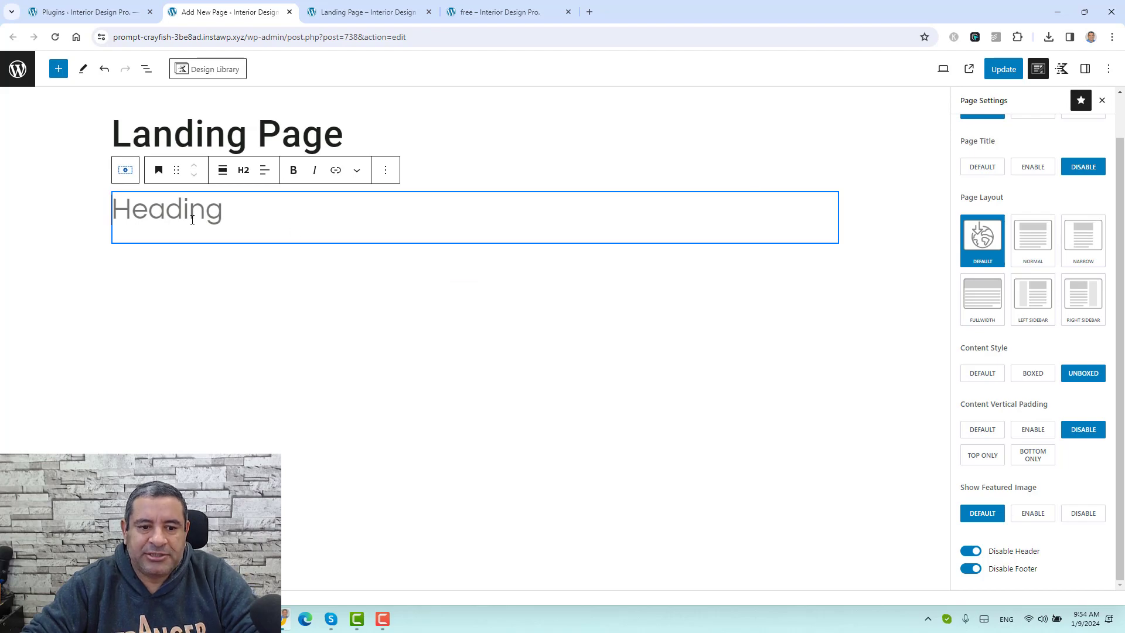
{"action": "key", "text": "ctrl+v"}
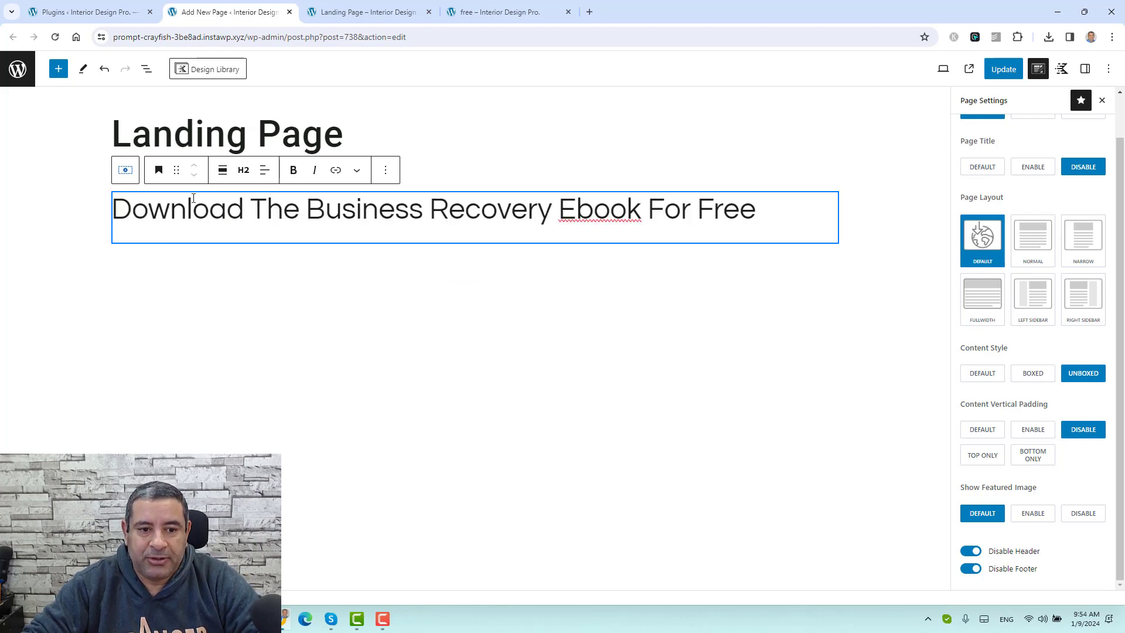
Step: Center-align the heading text and add an empty block after it
{"action": "left_click", "coordinate": [265, 170]}
{"action": "left_click", "coordinate": [305, 230]}
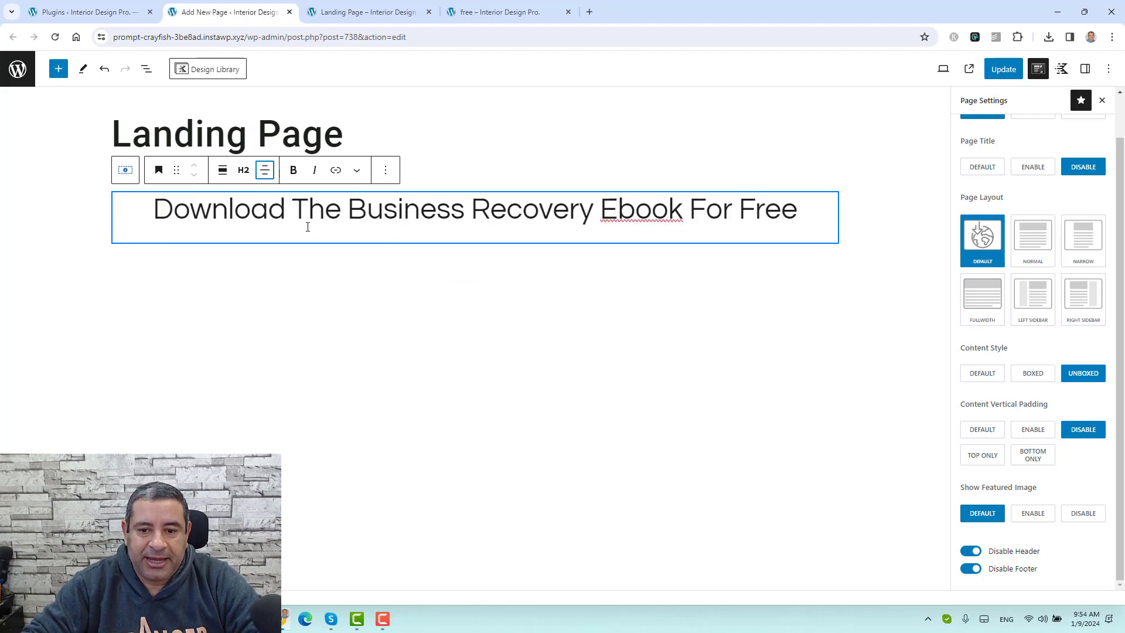
{"action": "left_click", "coordinate": [499, 12]}
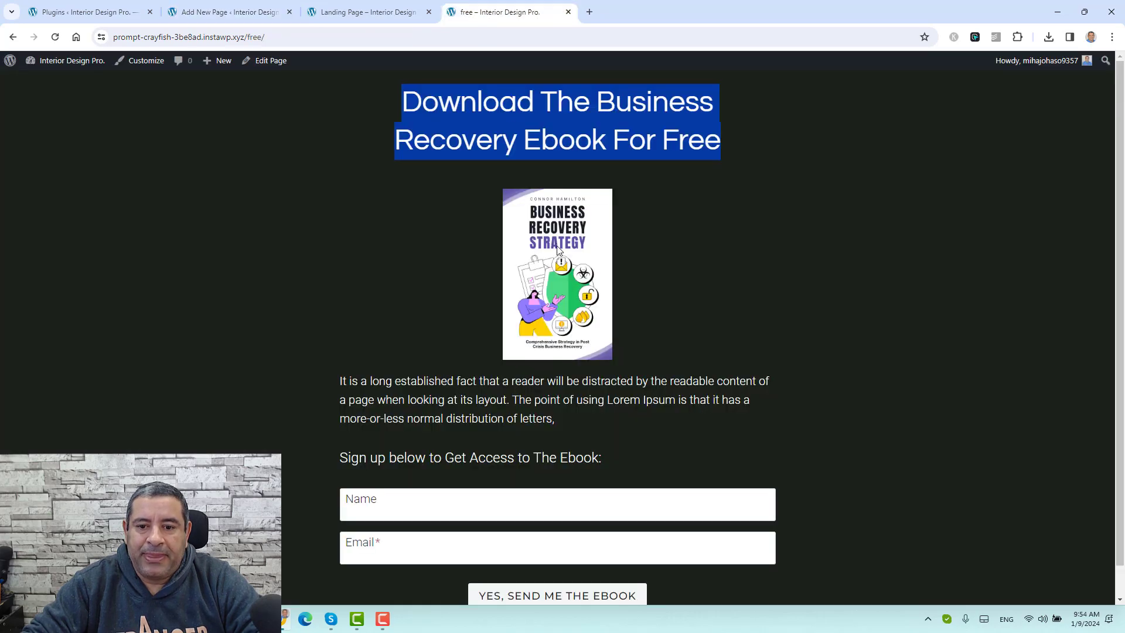
{"action": "left_click", "coordinate": [361, 12]}
{"action": "left_click", "coordinate": [229, 5]}
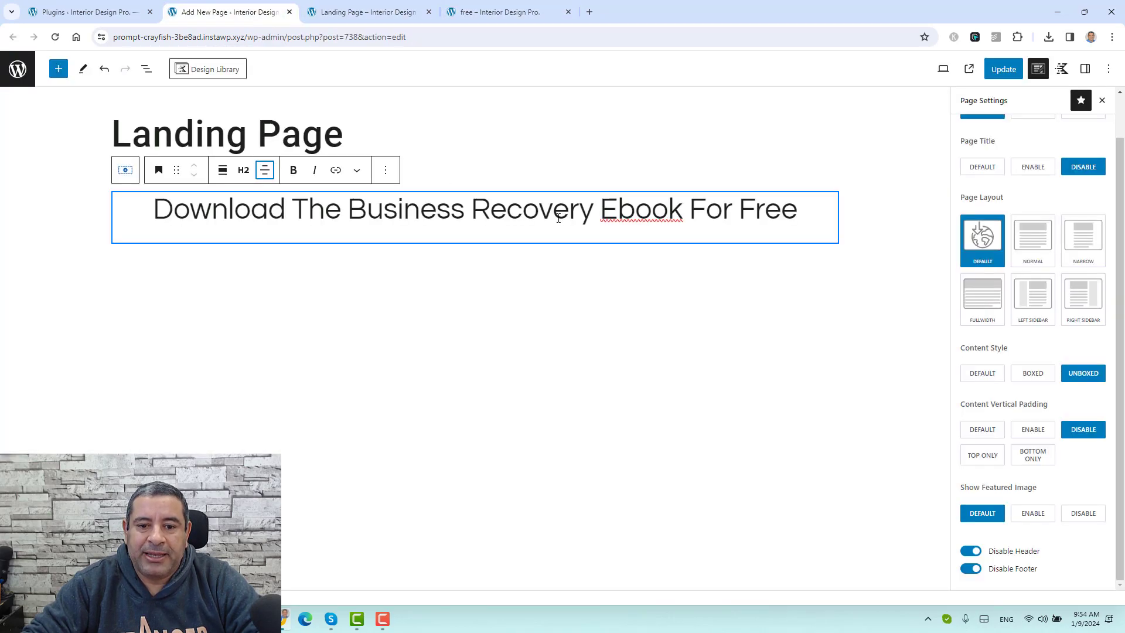
{"action": "left_click", "coordinate": [386, 170]}
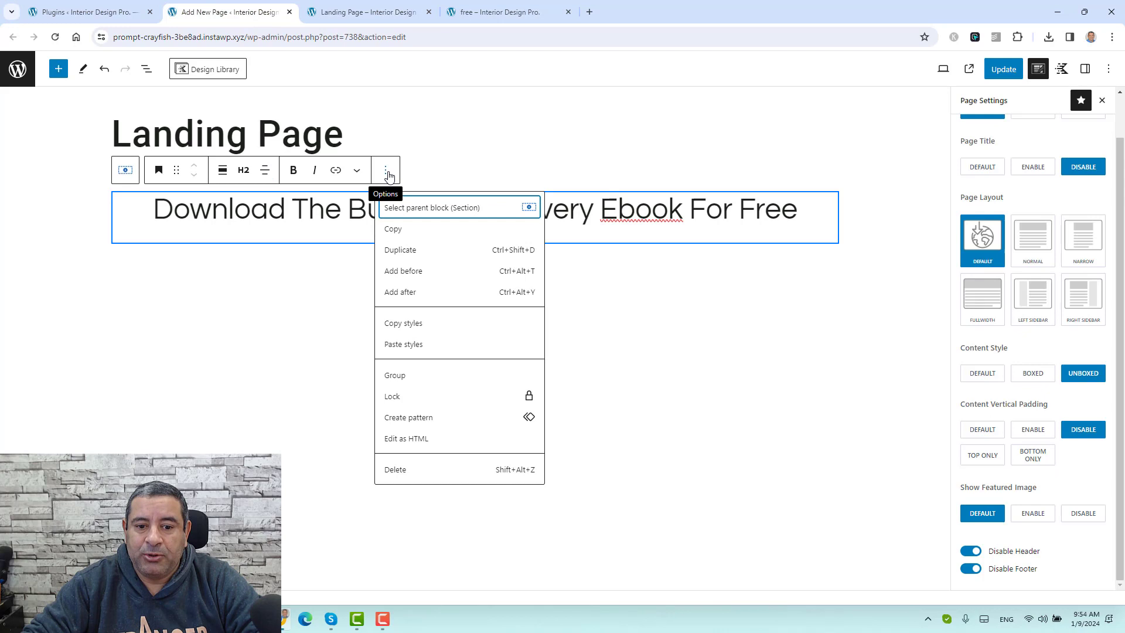
{"action": "left_click", "coordinate": [431, 293]}
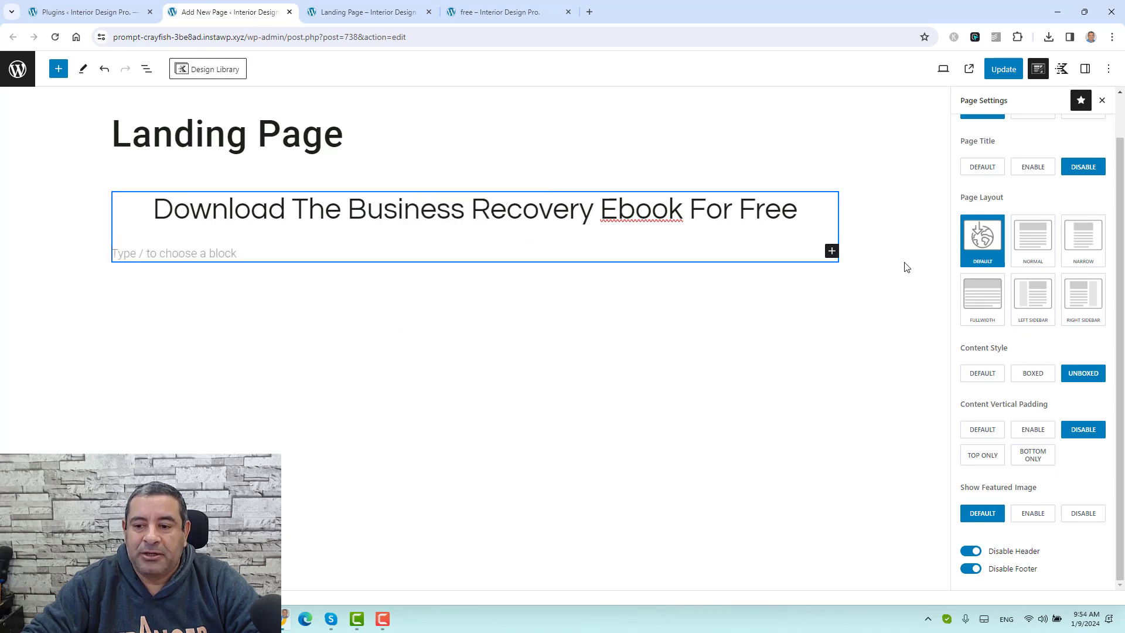
Step: Insert an Image (Adv) block with the Business Recovery Strategy cover from the Media Library
{"action": "left_click", "coordinate": [831, 250]}
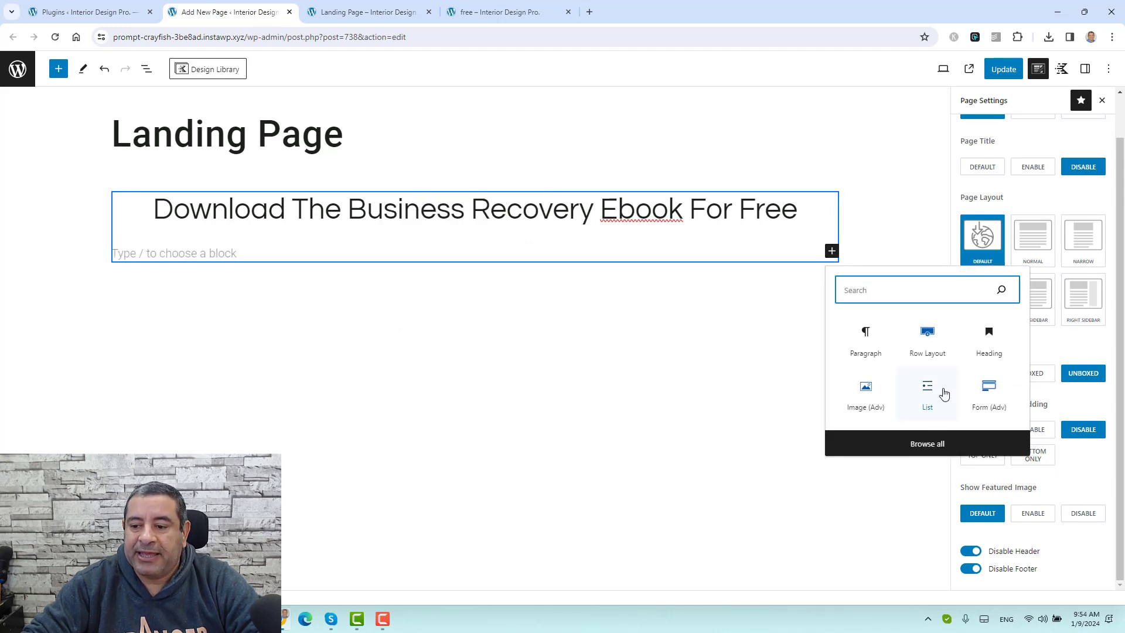
{"action": "left_click", "coordinate": [872, 404]}
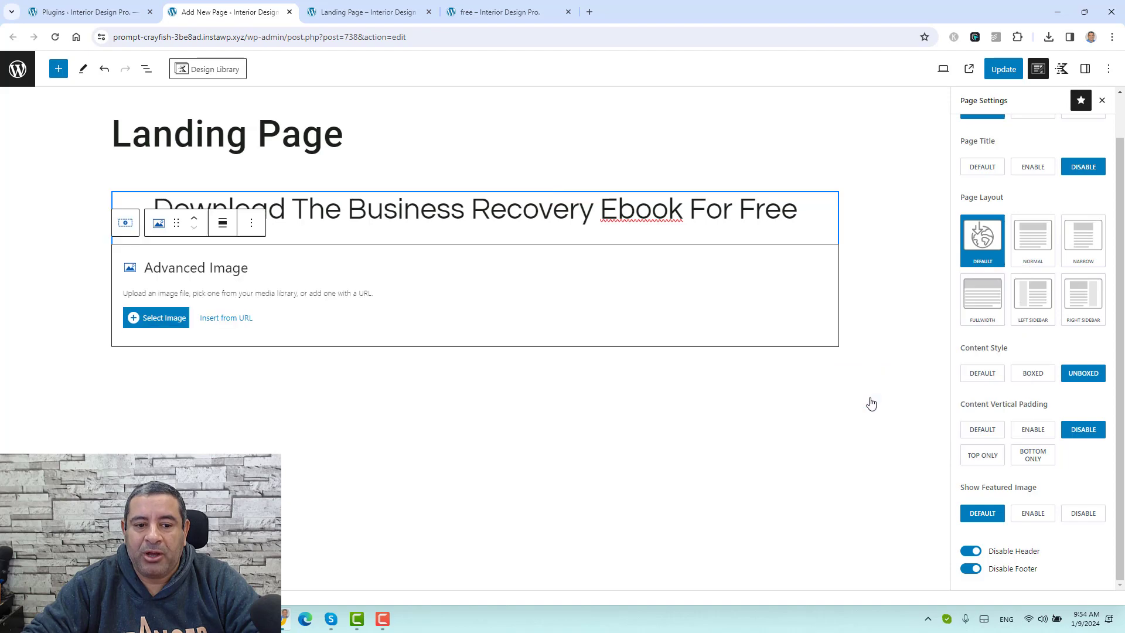
{"action": "left_click", "coordinate": [150, 323]}
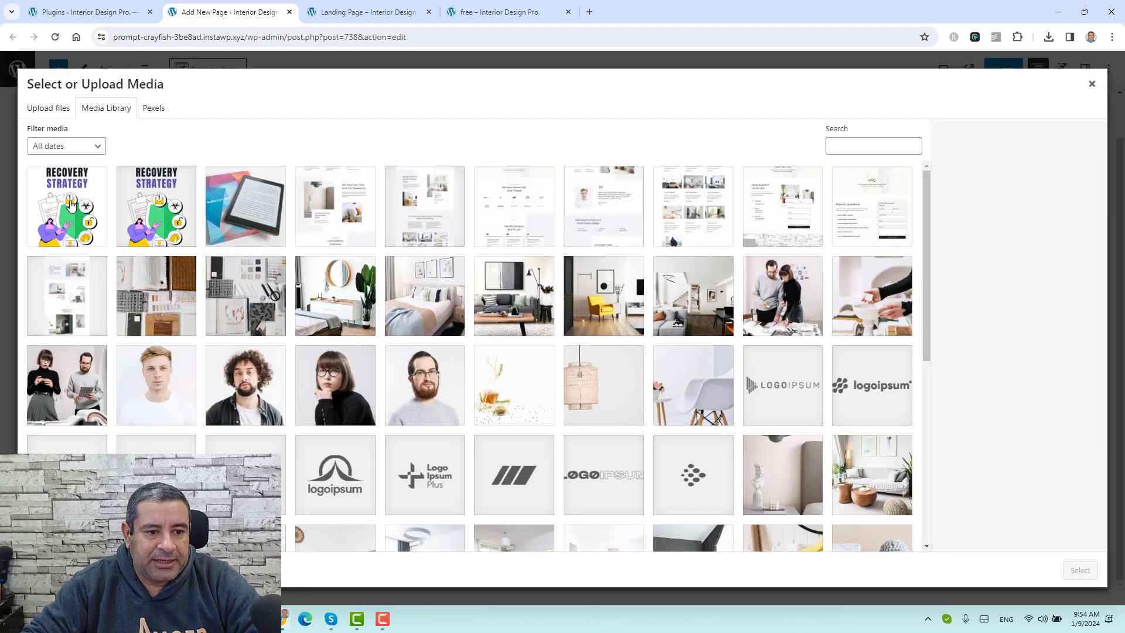
{"action": "left_click", "coordinate": [70, 203]}
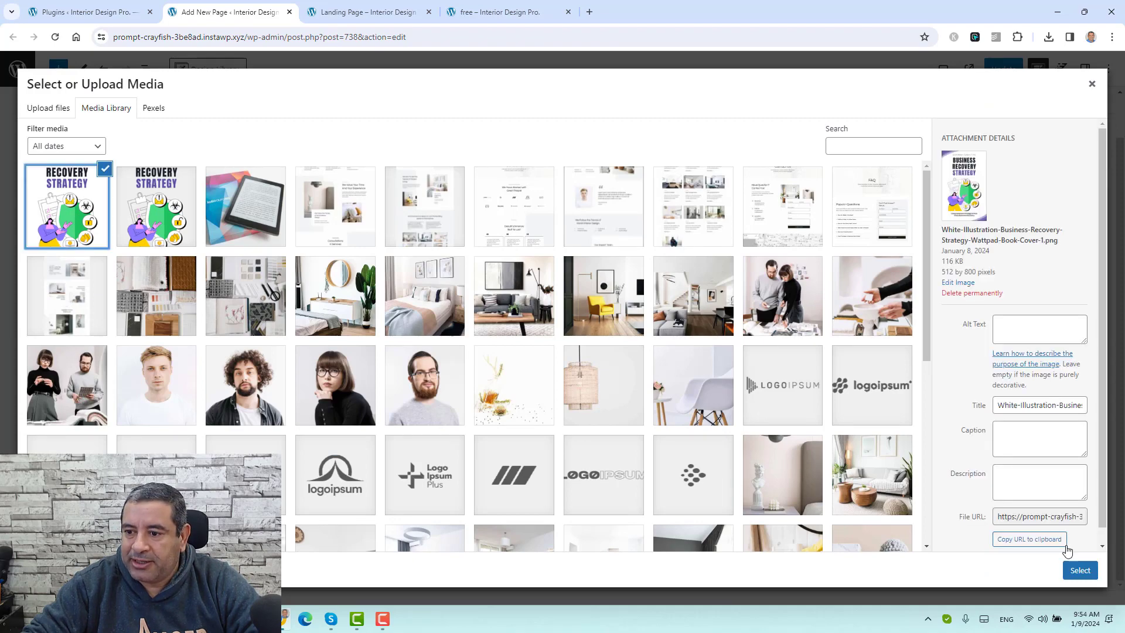
{"action": "left_click", "coordinate": [1080, 571]}
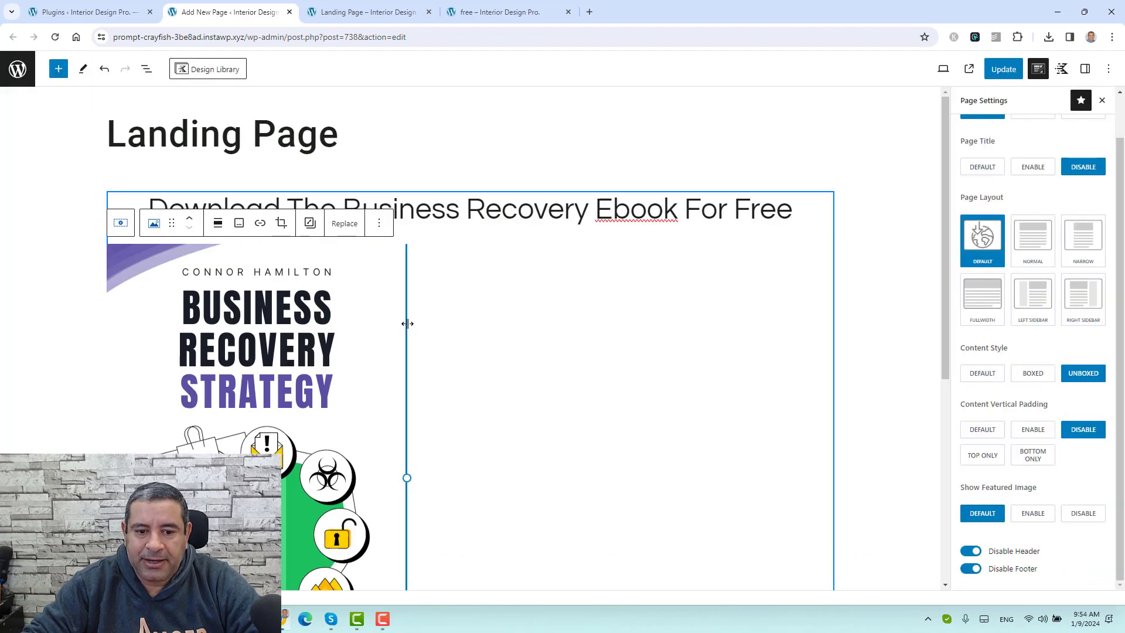
Step: Resize the book cover to a smaller width and set it to Align center
{"action": "scroll", "coordinate": [308, 318], "scroll_direction": "down", "scroll_amount": 3}
{"action": "left_click_drag", "start_coordinate": [407, 302], "coordinate": [245, 228]}
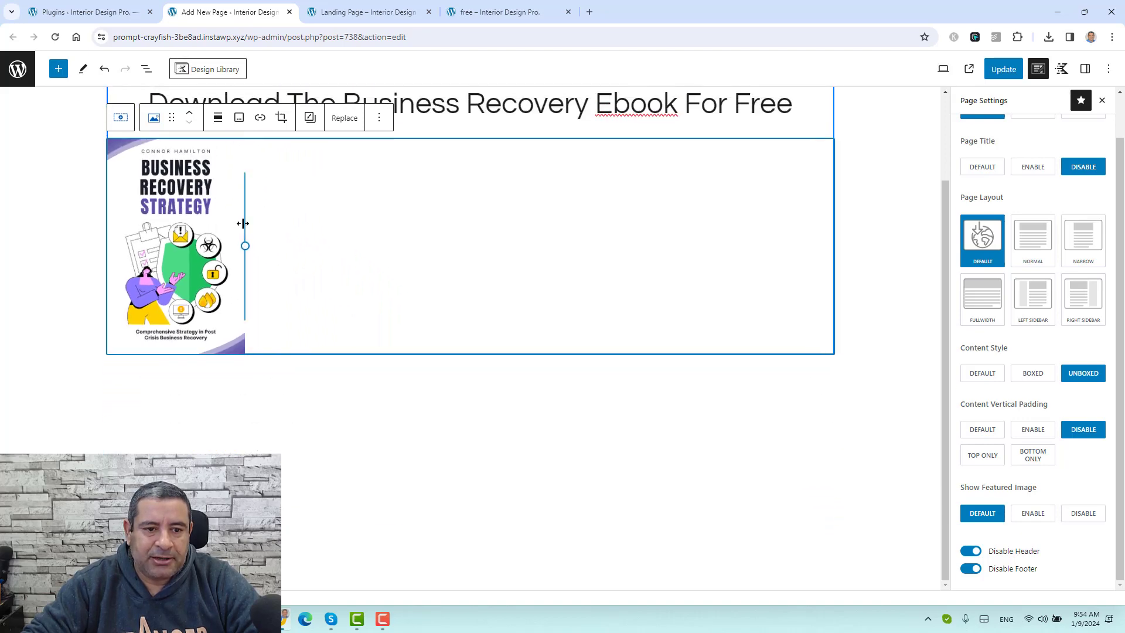
{"action": "left_click", "coordinate": [228, 120]}
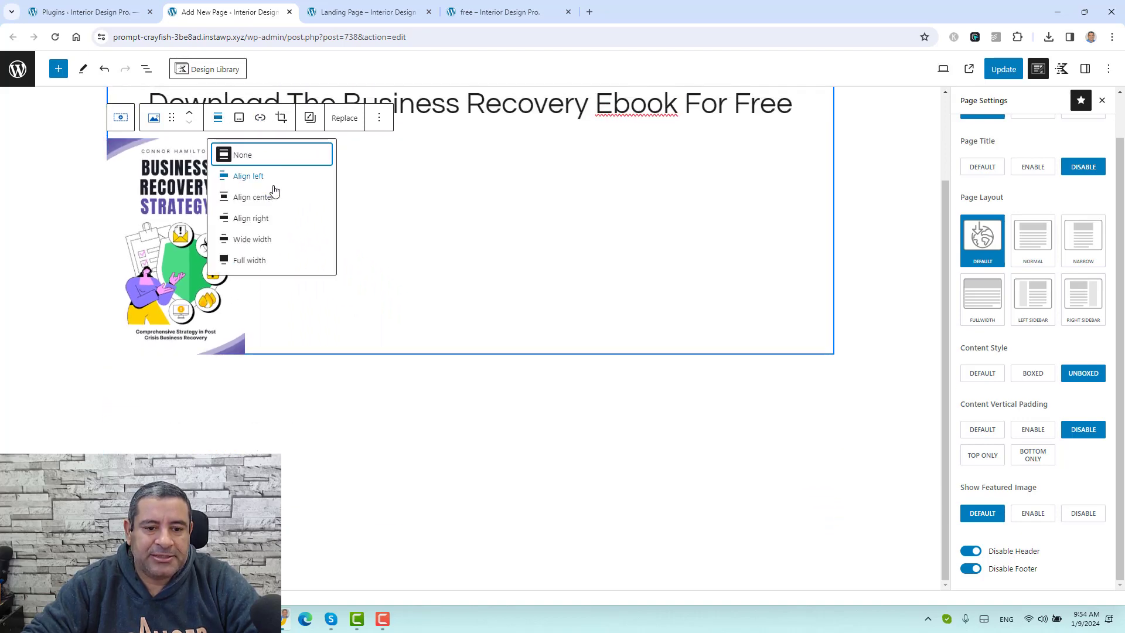
{"action": "left_click", "coordinate": [275, 197]}
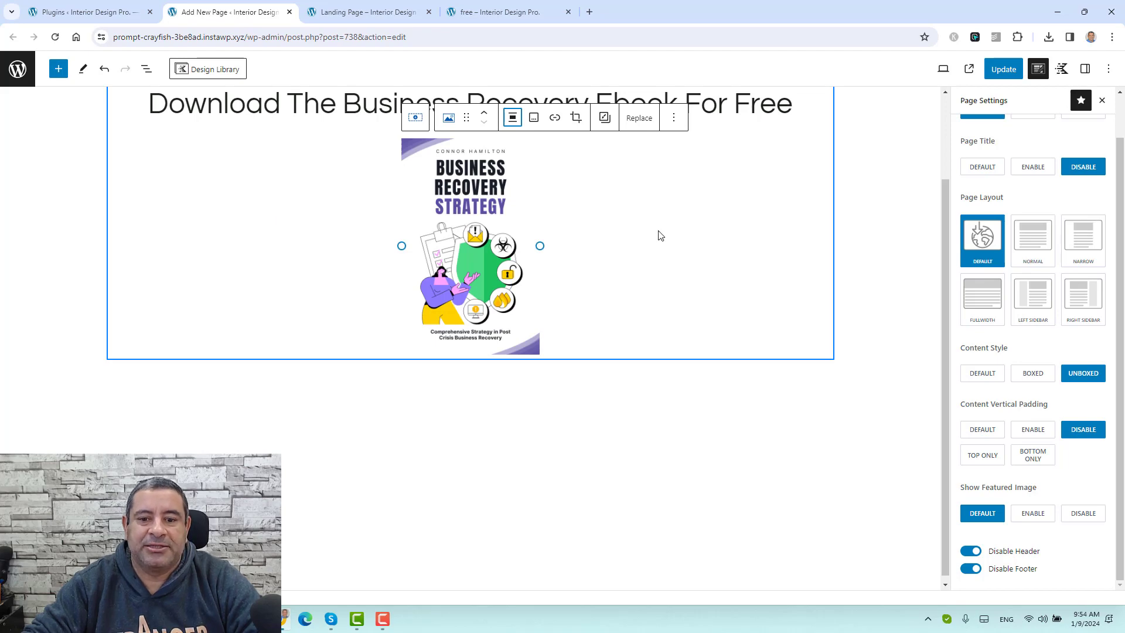
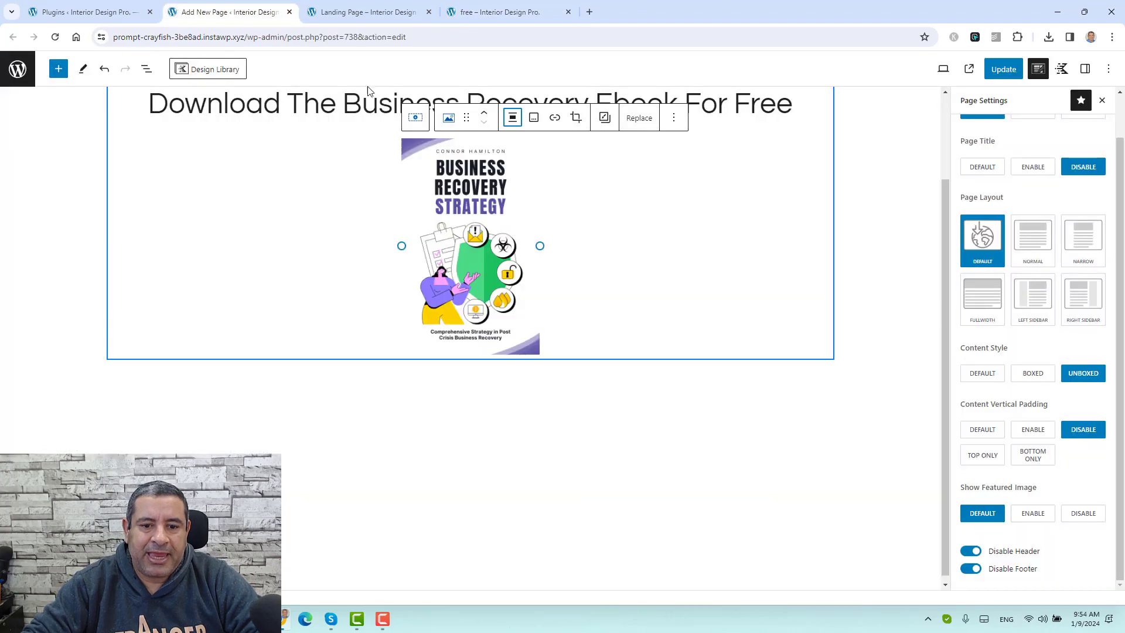
Step: Add a centred Lorem Ipsum paragraph after the ebook cover image
{"action": "left_click", "coordinate": [677, 118]}
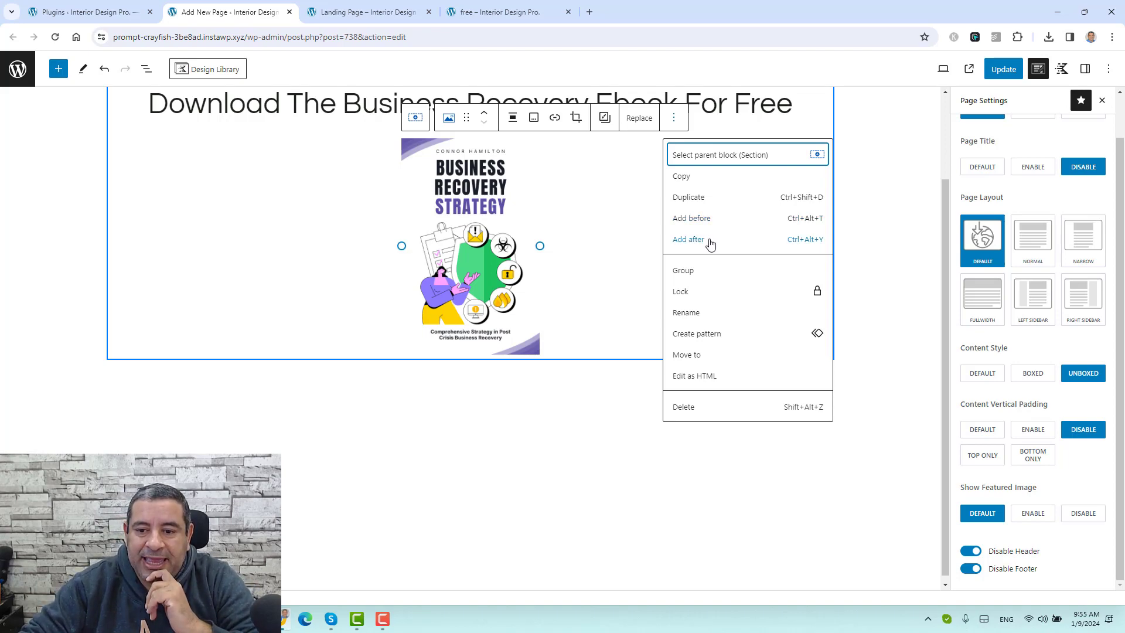
{"action": "left_click", "coordinate": [710, 244]}
{"action": "type", "text": "It is a long established fact that a reader will be distracted by the readable content of a page when looking at its layout. The point of using Lorem Ipsum is that it has a more-or-less normal distribution of letters,"}
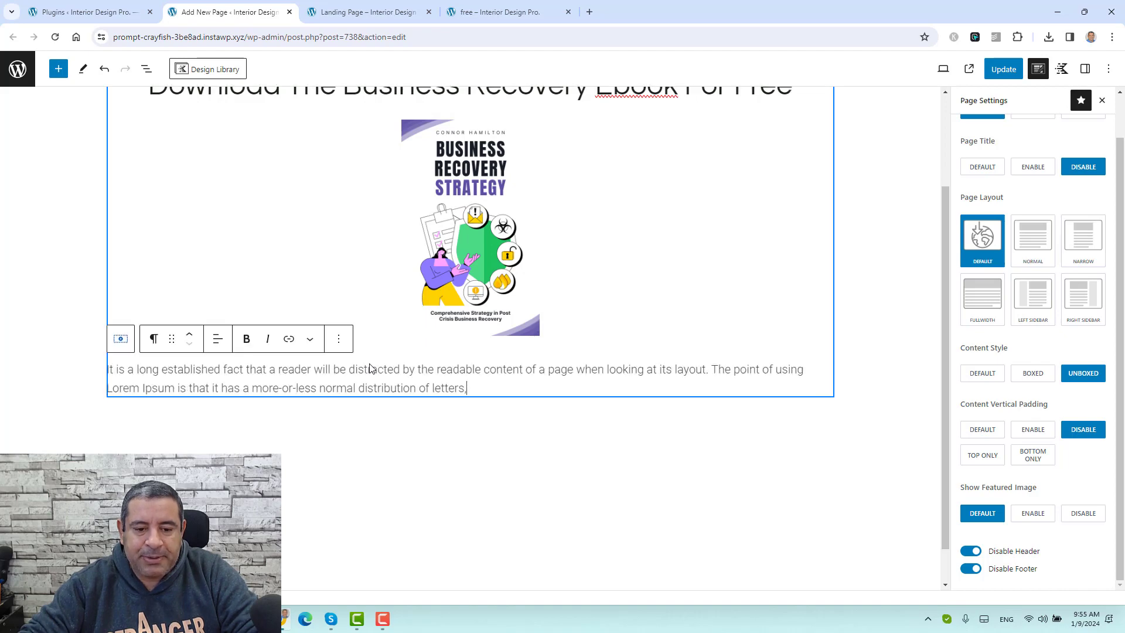
{"action": "left_click", "coordinate": [217, 339]}
{"action": "left_click", "coordinate": [283, 403]}
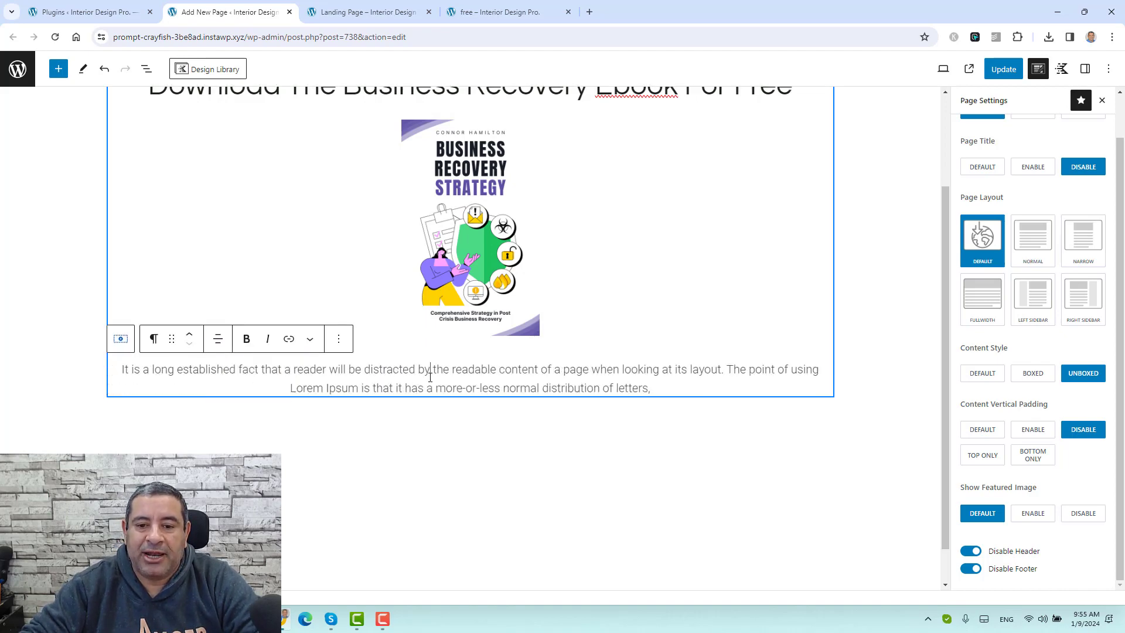
Step: Copy the 'Sign up below to Get Access to The Ebook:' line from the live page into a new block
{"action": "left_click", "coordinate": [483, 5]}
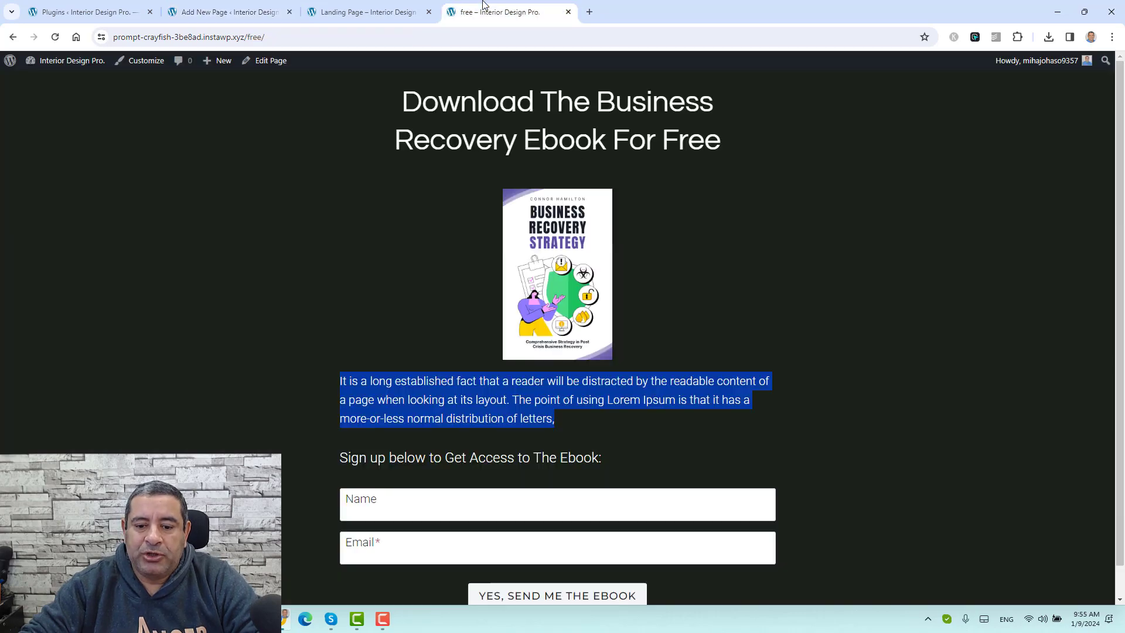
{"action": "triple_click", "coordinate": [525, 460]}
{"action": "key", "text": "ctrl+c"}
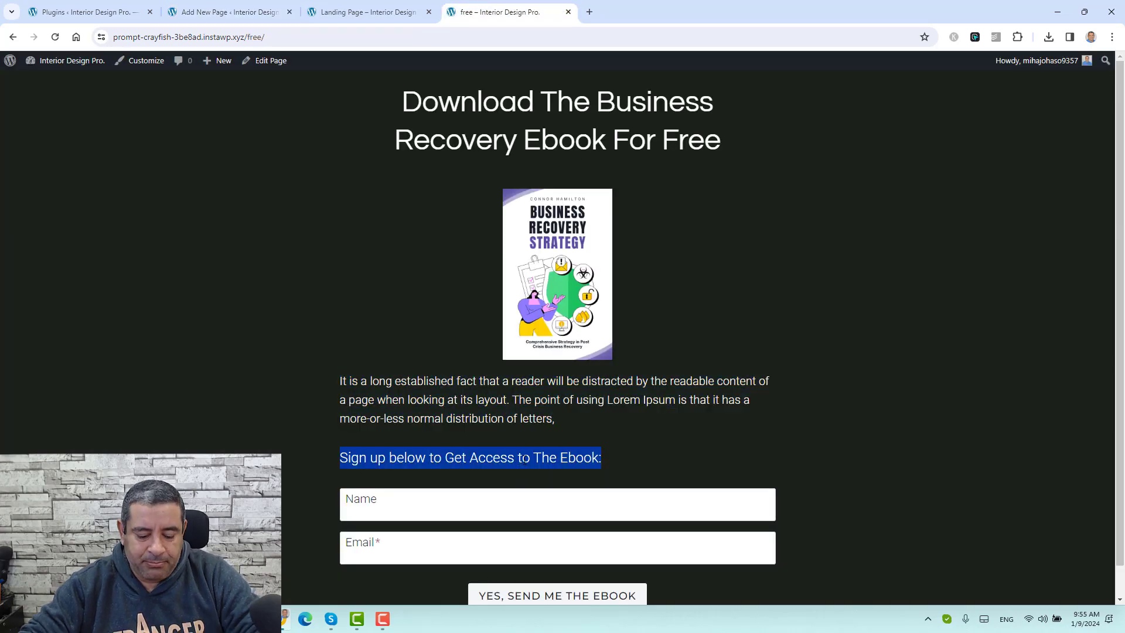
{"action": "left_click", "coordinate": [273, 5]}
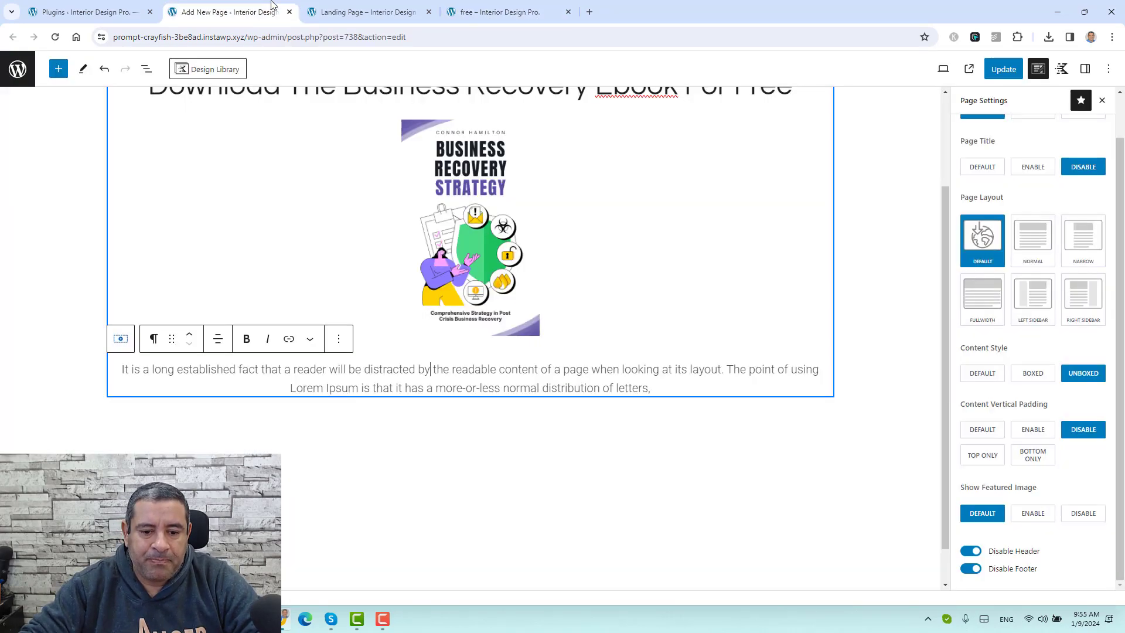
{"action": "left_click", "coordinate": [339, 338]}
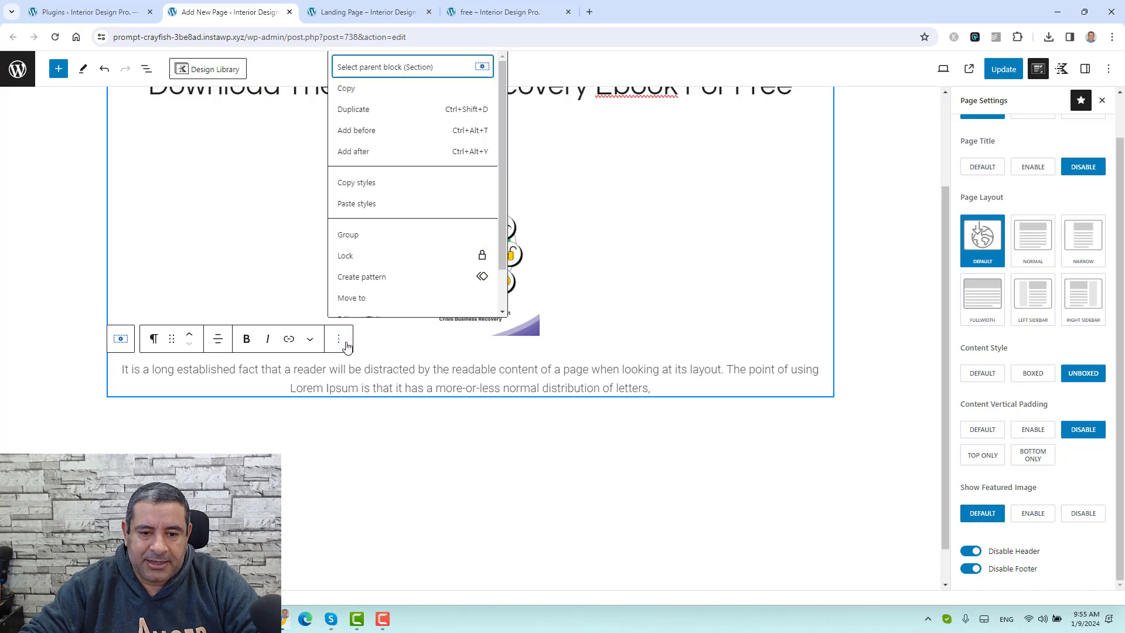
{"action": "left_click", "coordinate": [383, 154]}
{"action": "scroll", "coordinate": [402, 364], "scroll_direction": "down", "scroll_amount": 1}
{"action": "key", "text": "ctrl+v"}
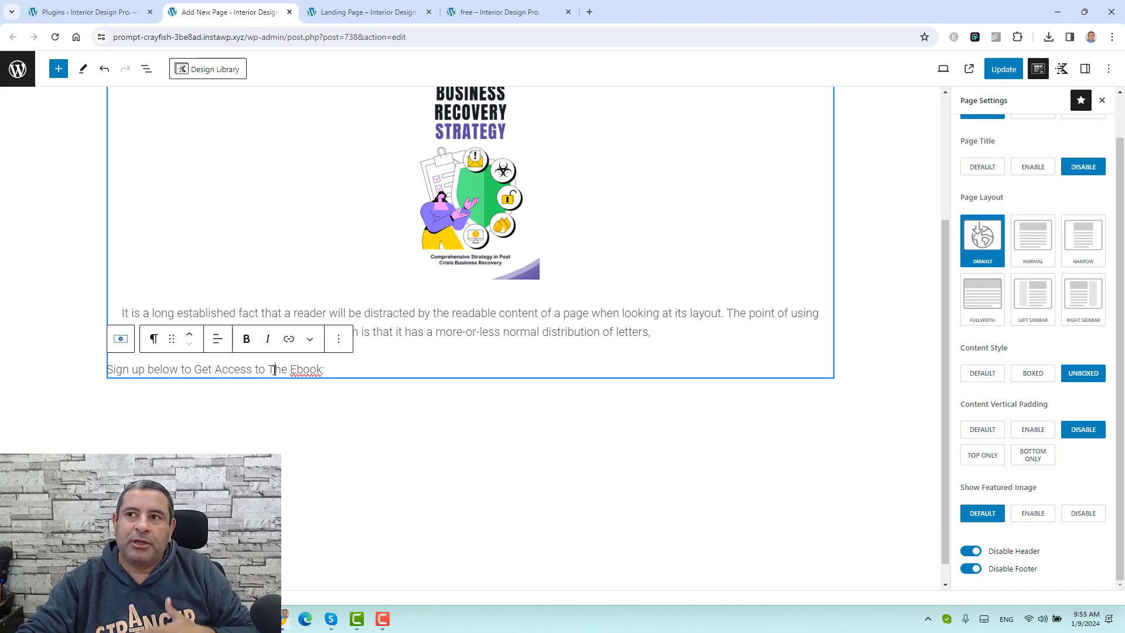
Step: Convert the sign-up line to a heading and back to a paragraph, then make it bold
{"action": "left_click", "coordinate": [155, 340]}
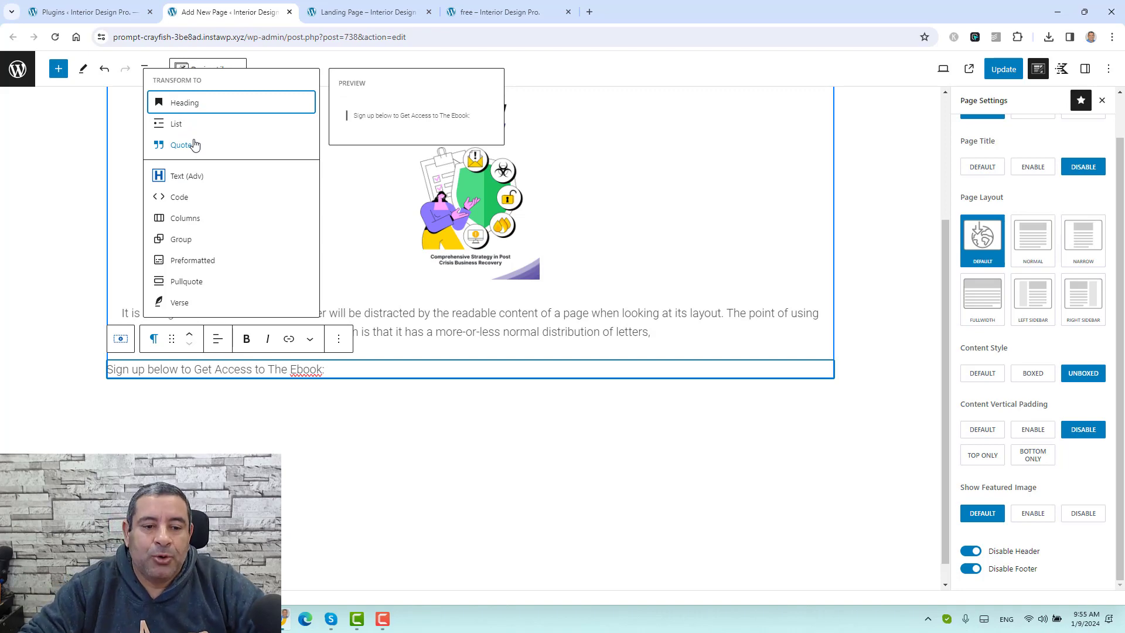
{"action": "left_click", "coordinate": [195, 104]}
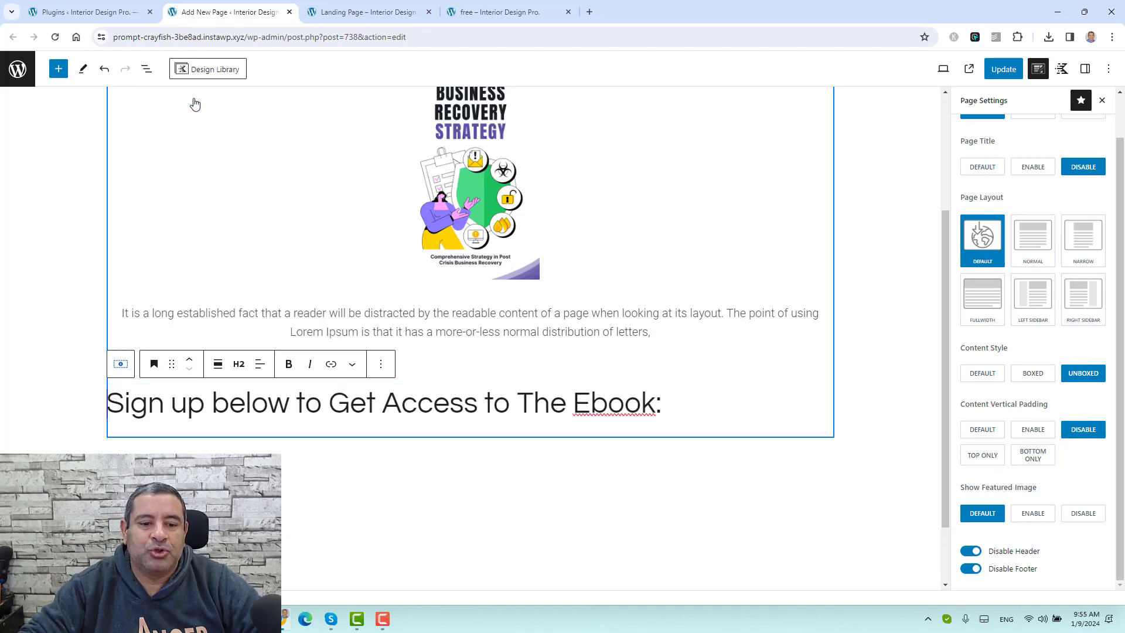
{"action": "left_click", "coordinate": [154, 373]}
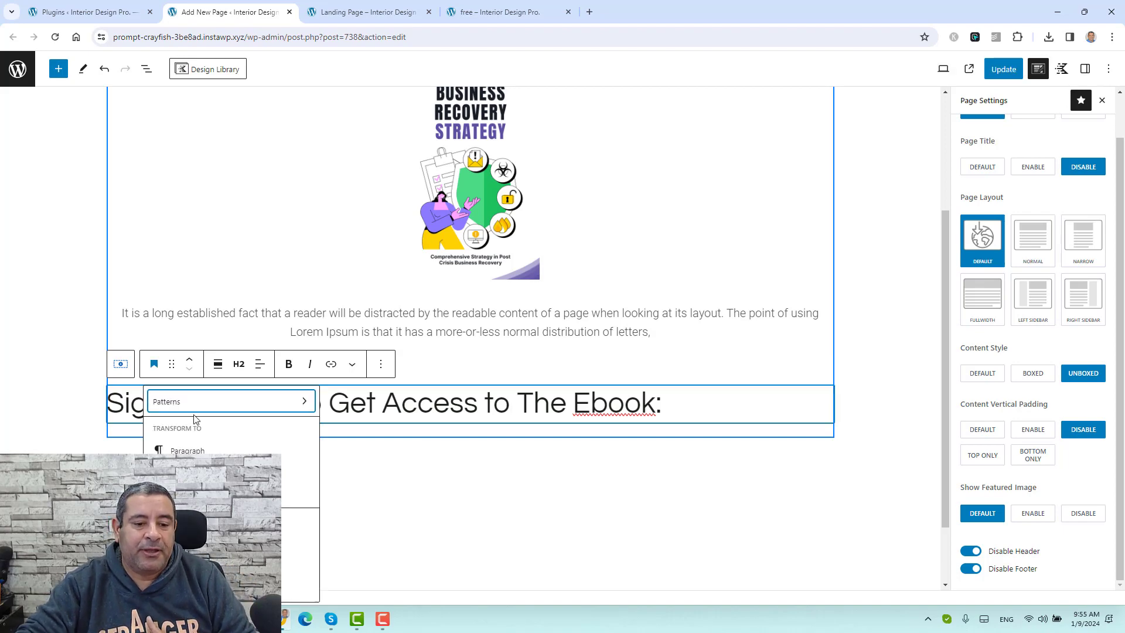
{"action": "left_click", "coordinate": [312, 390]}
{"action": "scroll", "coordinate": [283, 413], "scroll_direction": "down", "scroll_amount": 3}
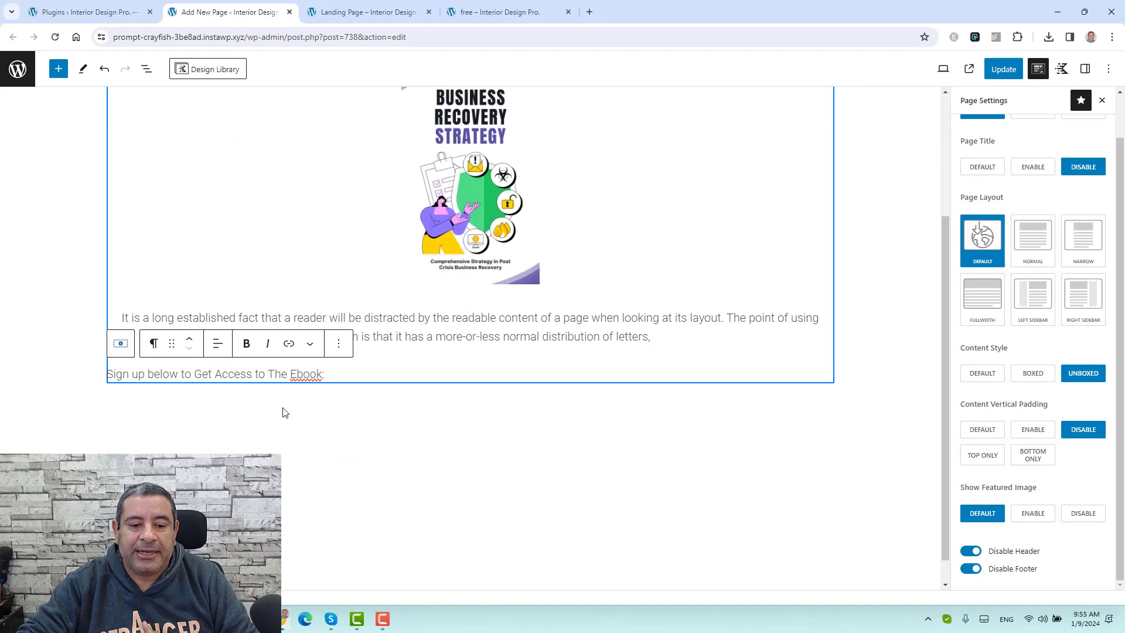
{"action": "double_click", "coordinate": [245, 370]}
{"action": "triple_click", "coordinate": [244, 366]}
{"action": "left_click", "coordinate": [246, 344]}
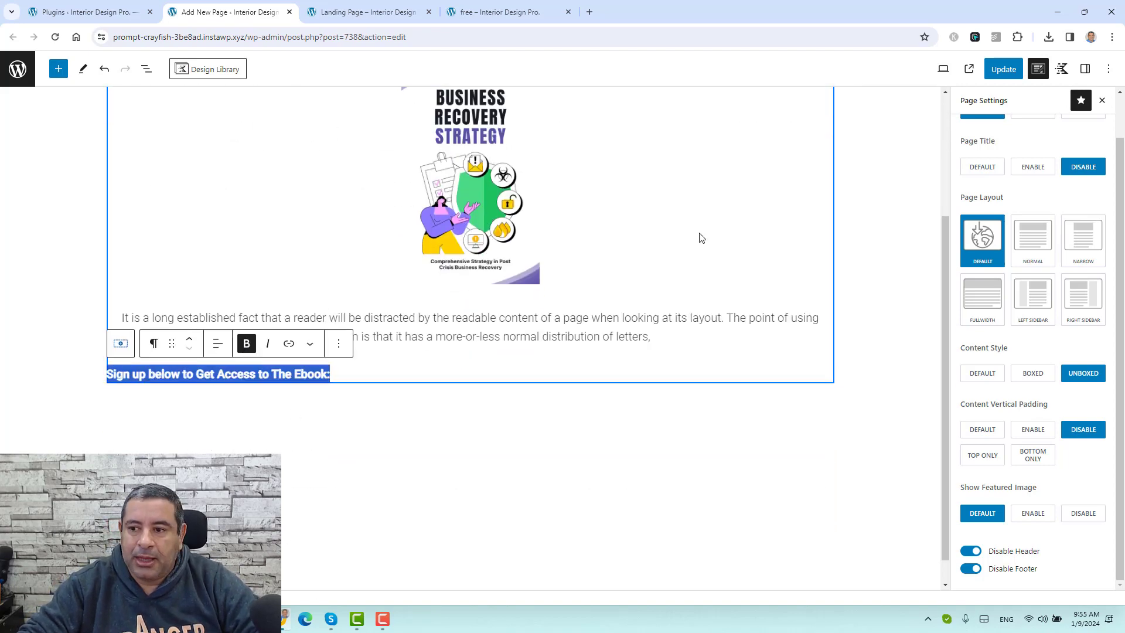
Step: Set the sign-up line's typography size to L, then view the published 'free' page
{"action": "left_click", "coordinate": [1085, 68]}
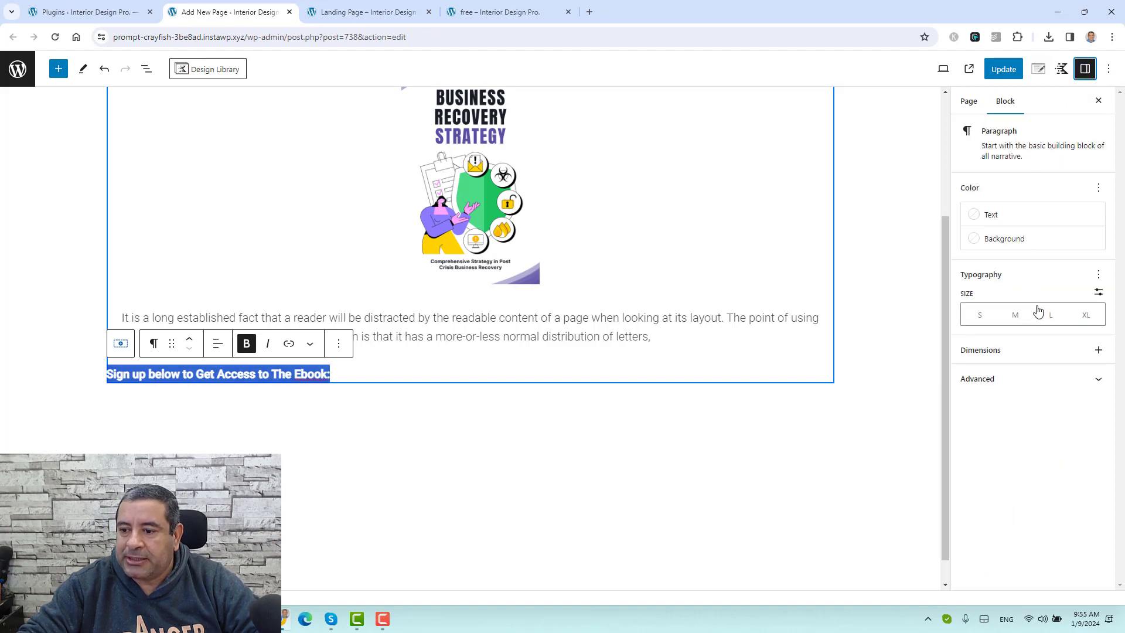
{"action": "left_click", "coordinate": [1013, 316]}
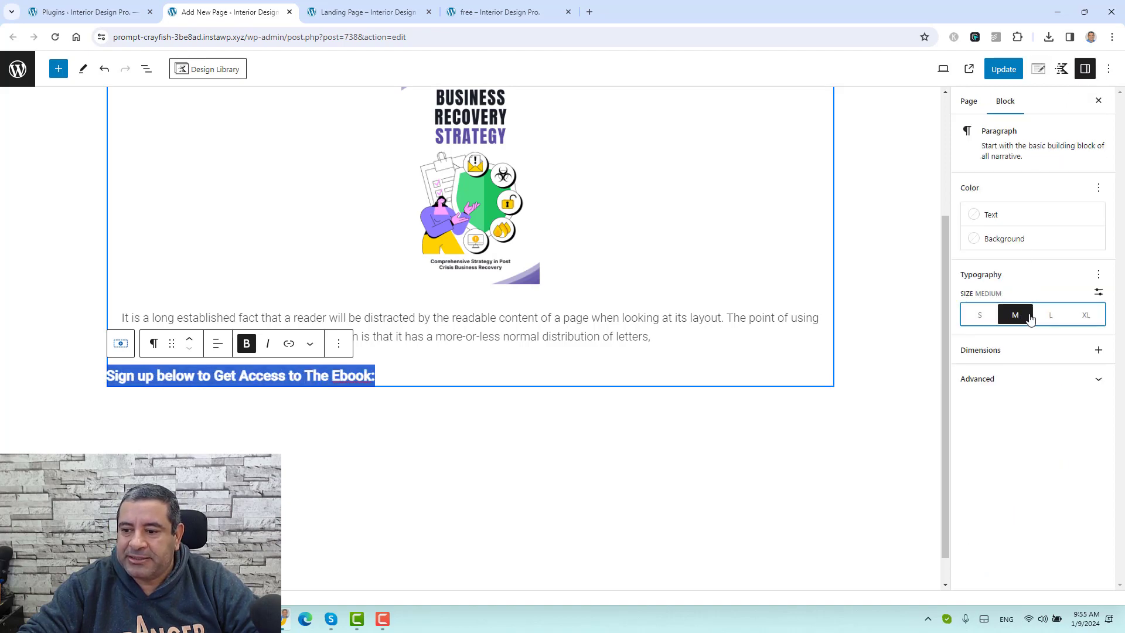
{"action": "left_click", "coordinate": [1049, 316]}
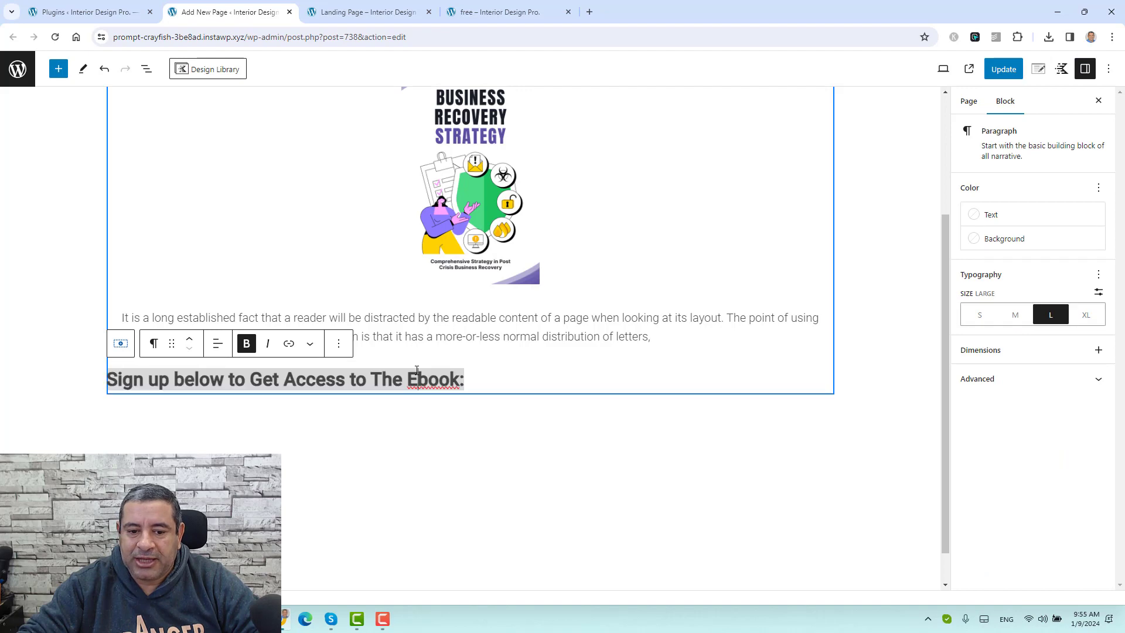
{"action": "left_click", "coordinate": [417, 370]}
{"action": "triple_click", "coordinate": [382, 379]}
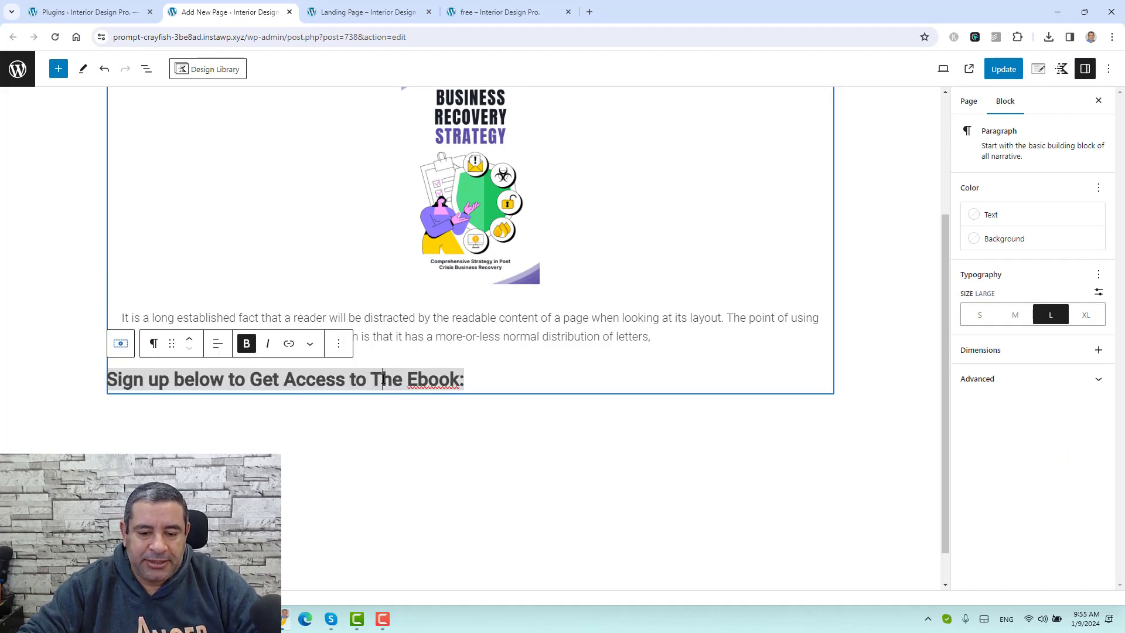
{"action": "left_click", "coordinate": [401, 318]}
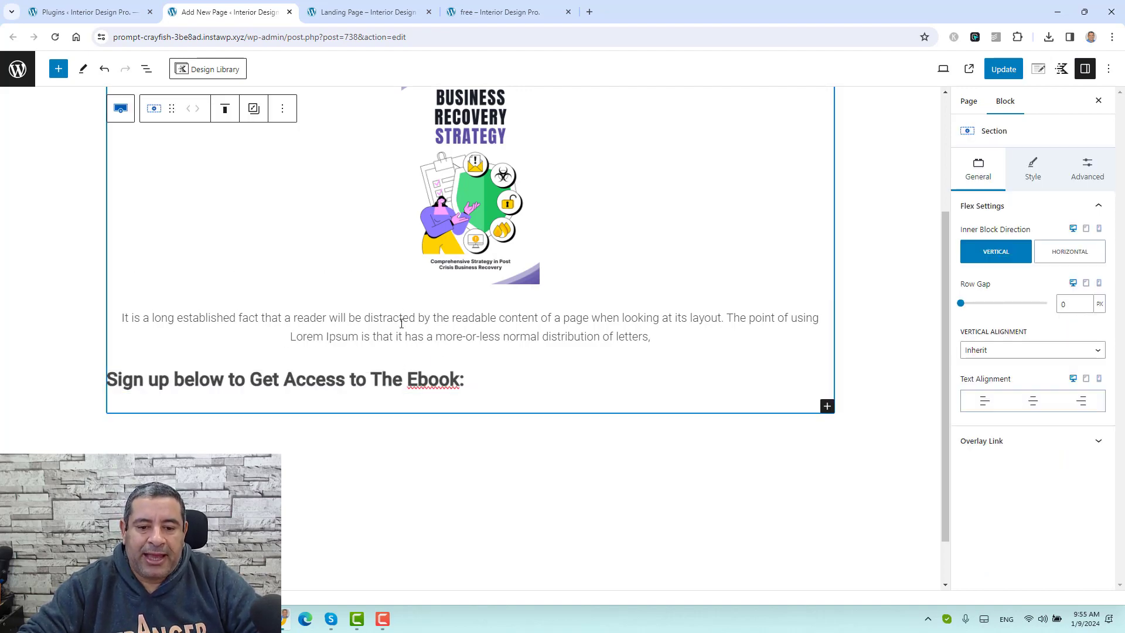
{"action": "left_click", "coordinate": [494, 12]}
{"action": "left_click", "coordinate": [736, 430]}
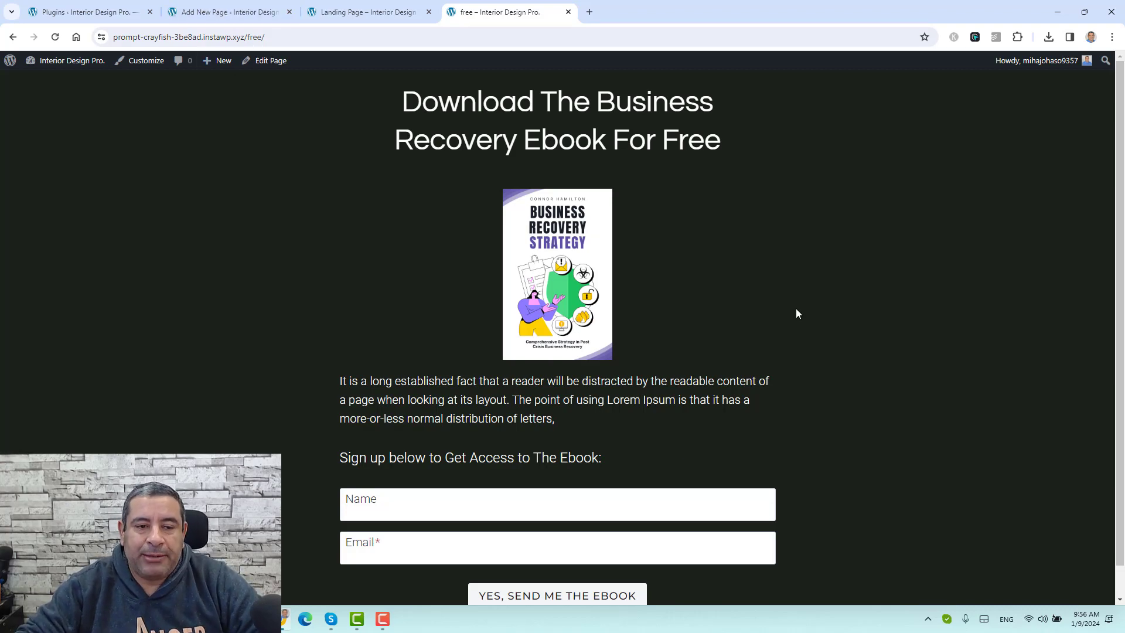
Step: Insert a Form (Adv) block after the sign-up line by searching 'form'
{"action": "left_click", "coordinate": [233, 14]}
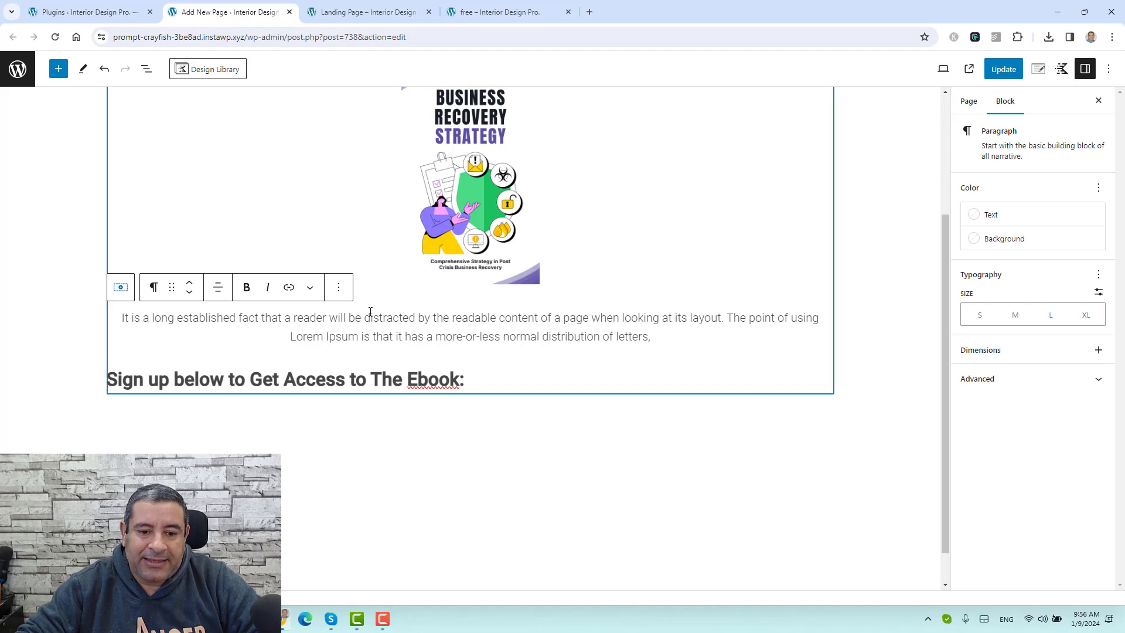
{"action": "left_click", "coordinate": [500, 378]}
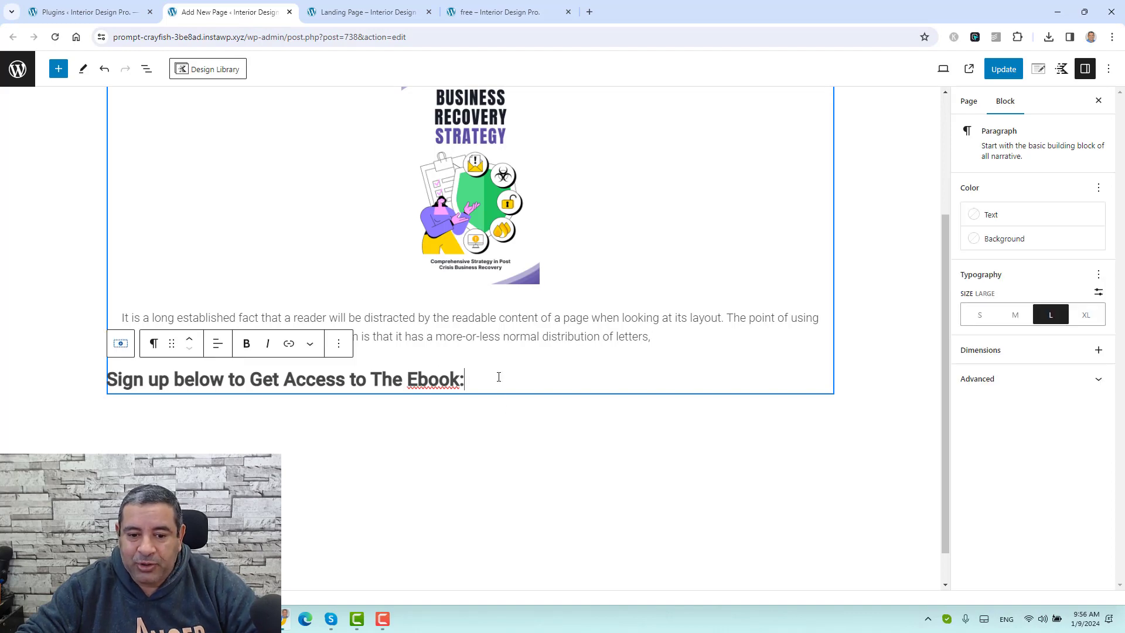
{"action": "left_click", "coordinate": [338, 351]}
{"action": "left_click", "coordinate": [367, 152]}
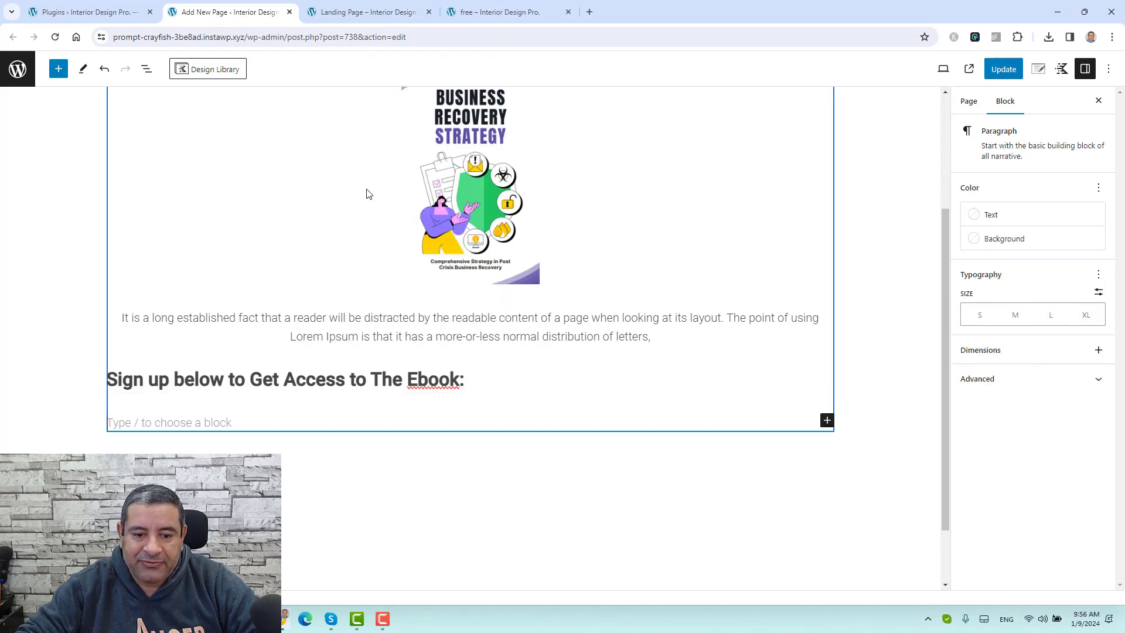
{"action": "left_click", "coordinate": [826, 420]}
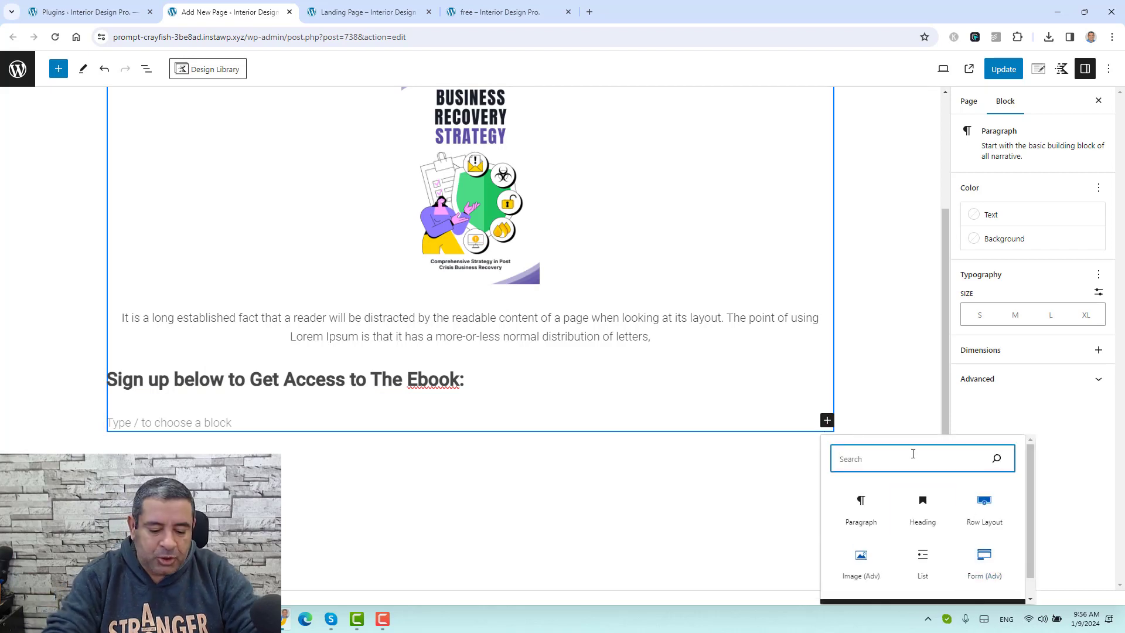
{"action": "type", "text": "form"}
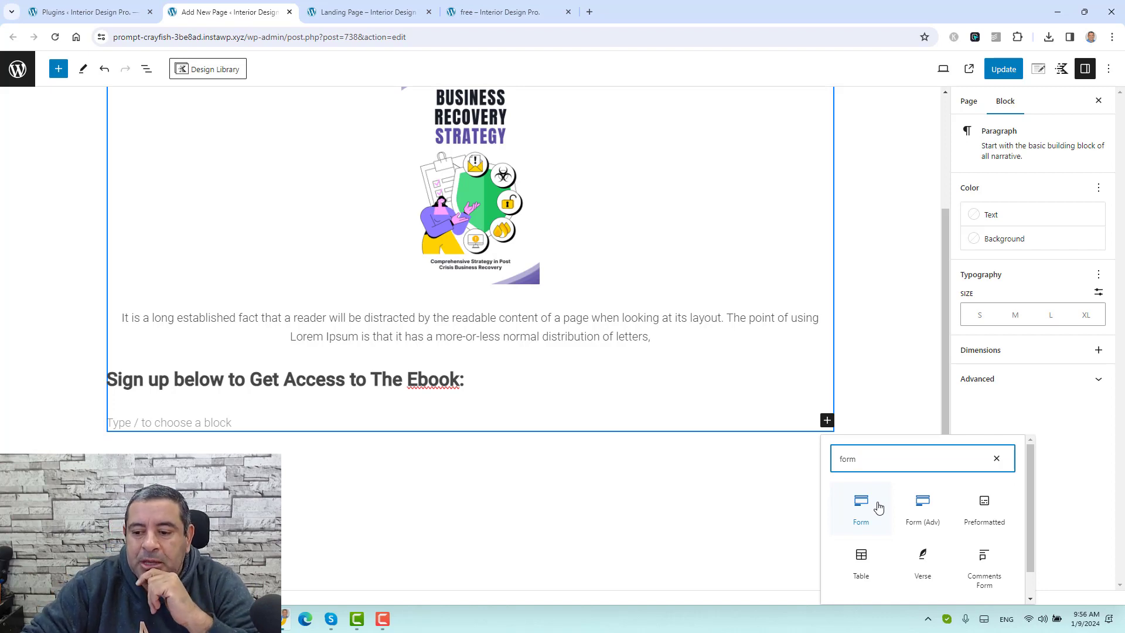
{"action": "left_click", "coordinate": [922, 509]}
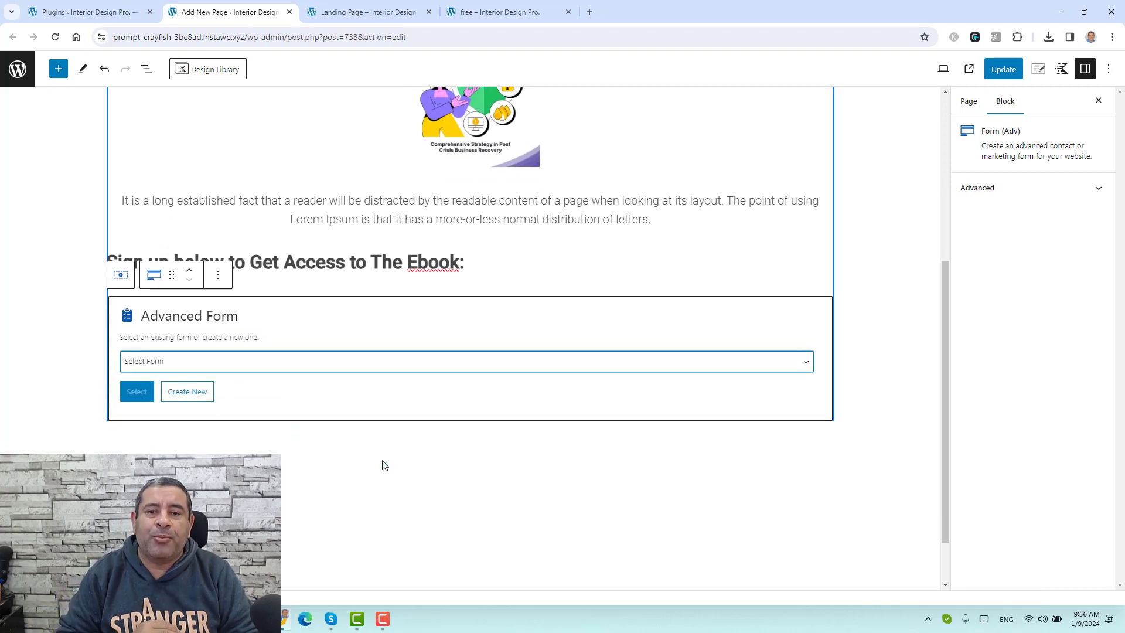
Step: Create a Basic-style Subscribe With Name form with the description 'ebook optin form'
{"action": "left_click", "coordinate": [186, 390]}
{"action": "scroll", "coordinate": [310, 346], "scroll_direction": "down", "scroll_amount": 1}
{"action": "scroll", "coordinate": [311, 346], "scroll_direction": "down", "scroll_amount": 1}
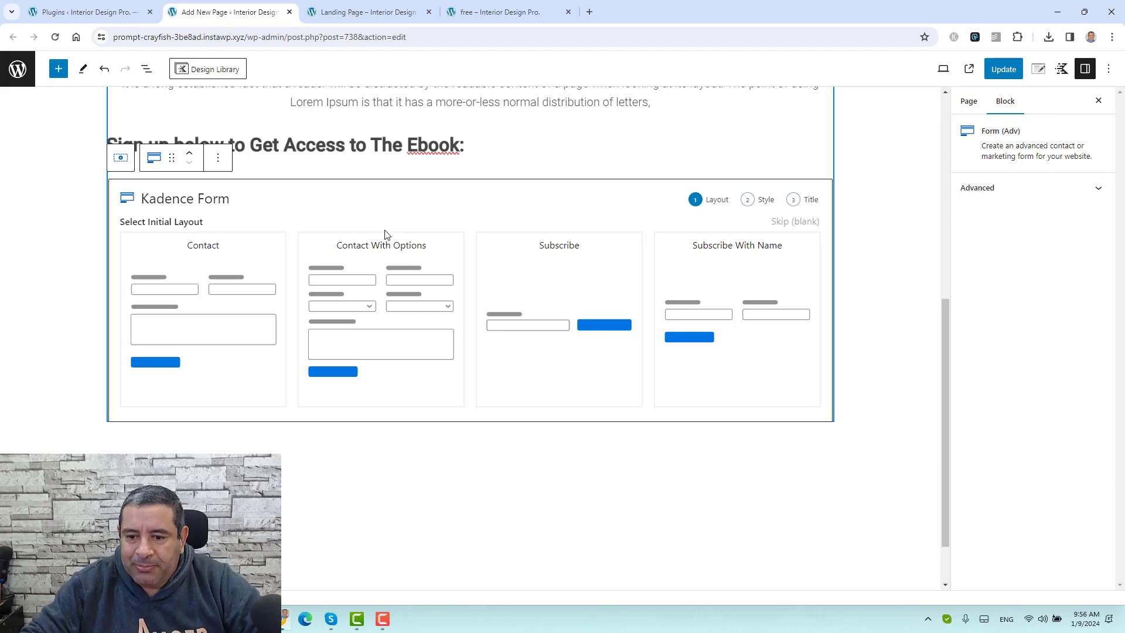
{"action": "mouse_move", "coordinate": [776, 257]}
{"action": "left_click", "coordinate": [744, 286]}
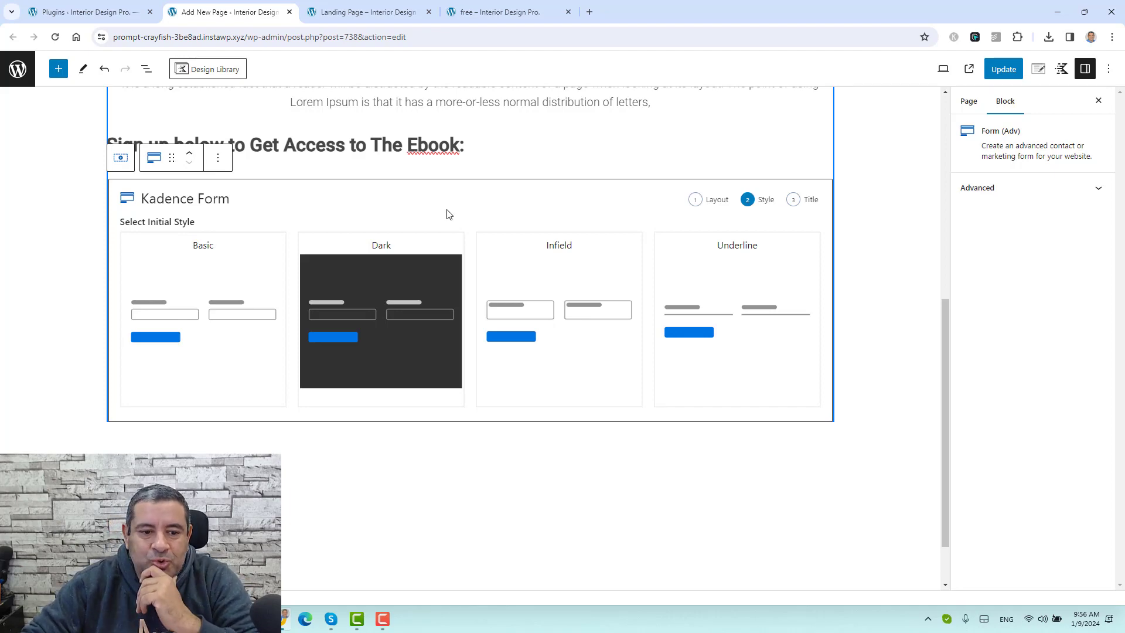
{"action": "left_click", "coordinate": [244, 278]}
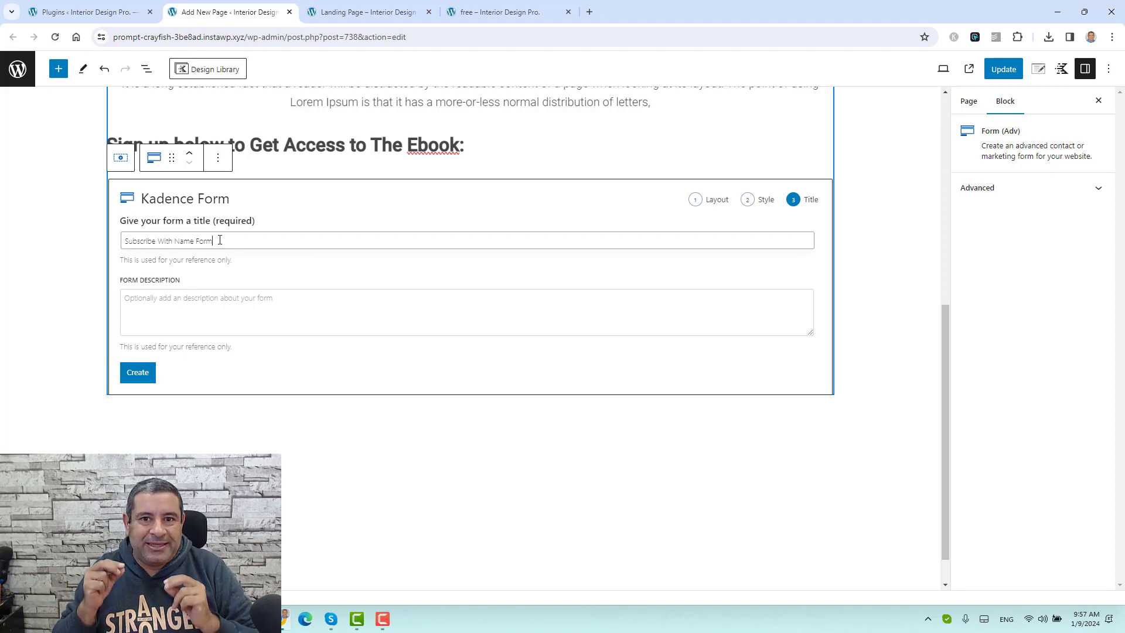
{"action": "left_click", "coordinate": [196, 323]}
{"action": "type", "text": "ebook optin form"}
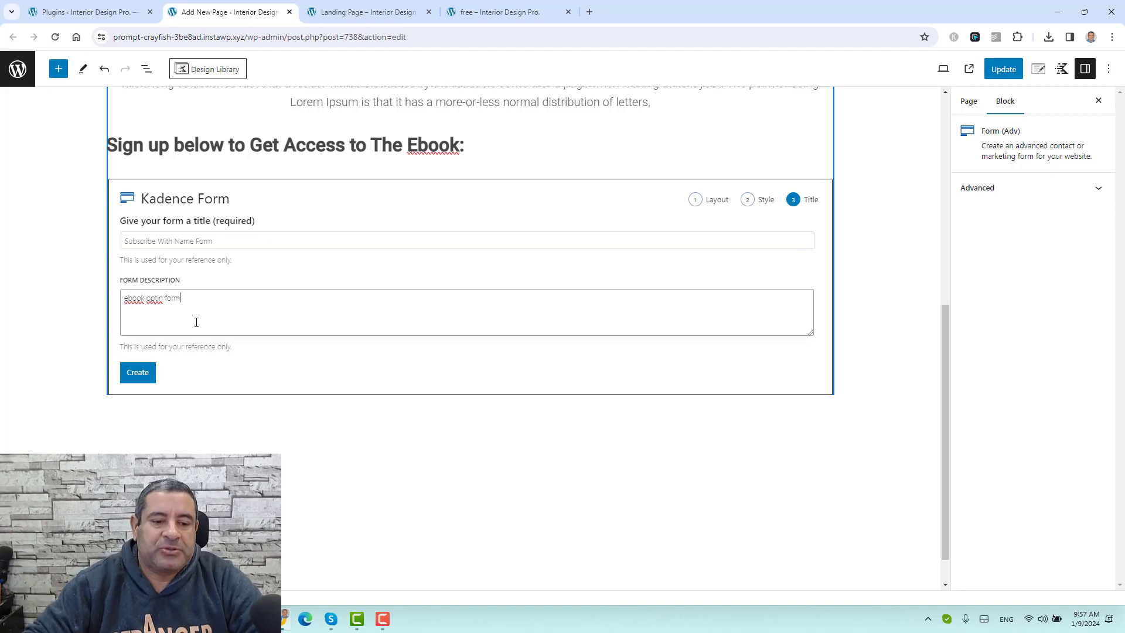
{"action": "left_click", "coordinate": [145, 373]}
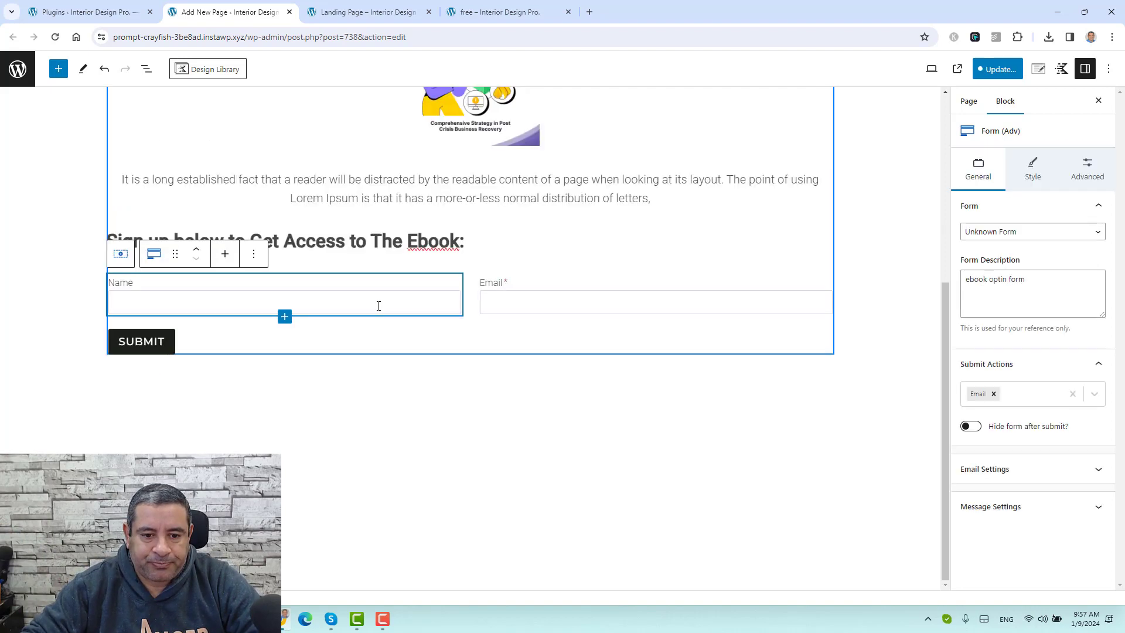
Step: Select the form's Name field and show the List View outline of the page
{"action": "left_click", "coordinate": [436, 286]}
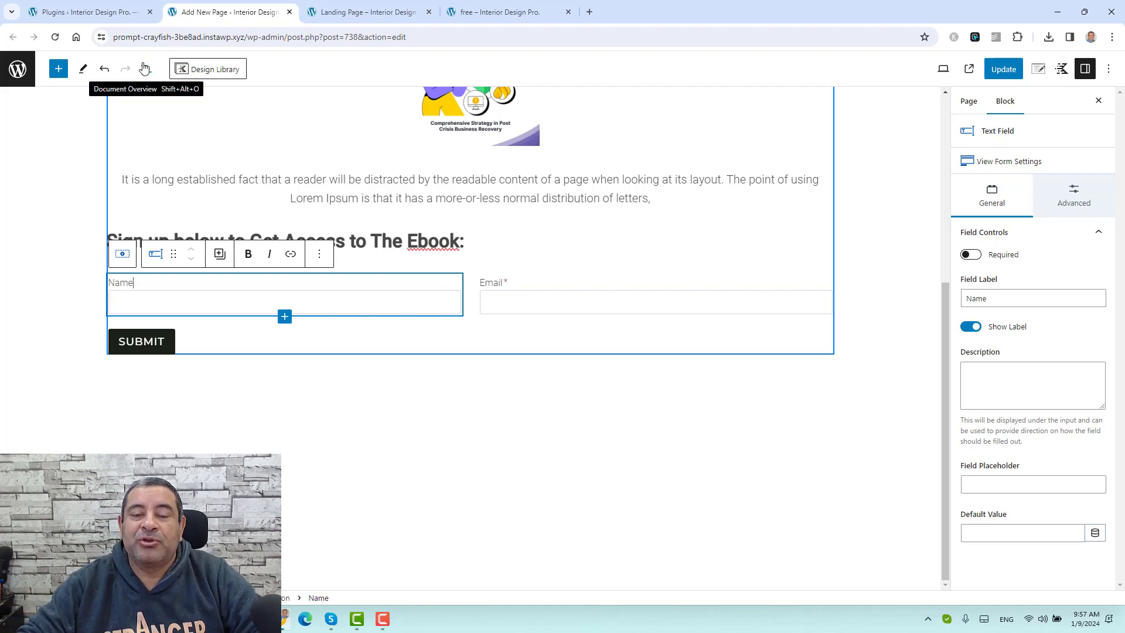
{"action": "left_click", "coordinate": [144, 68]}
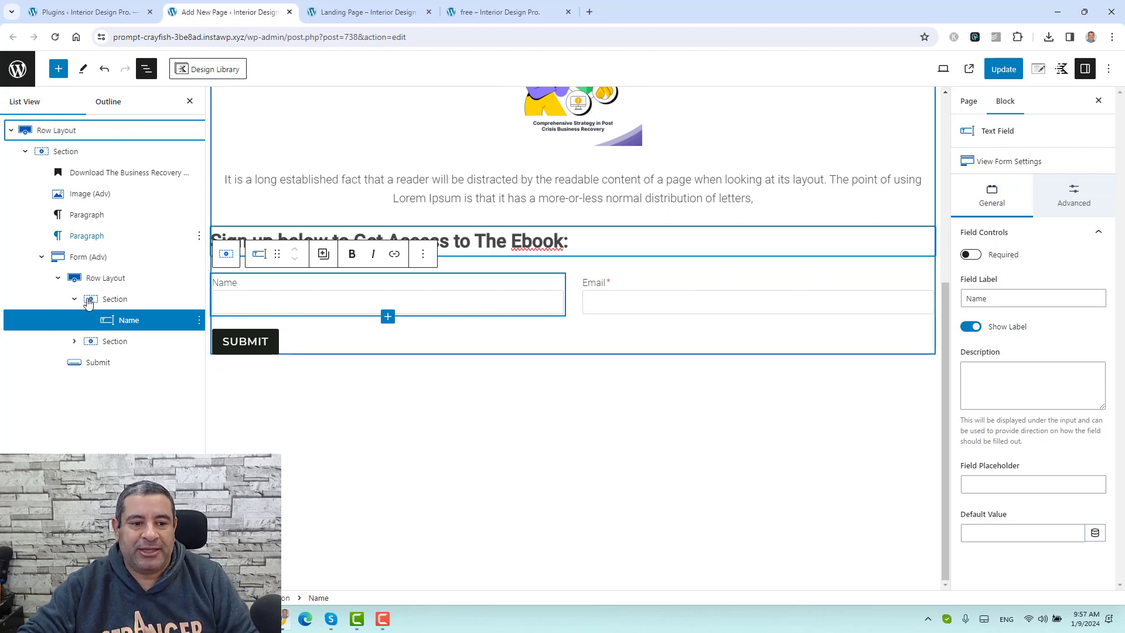
Step: Expand the Form (Adv) block in List View to reveal its row, columns and fields
{"action": "left_click", "coordinate": [41, 257]}
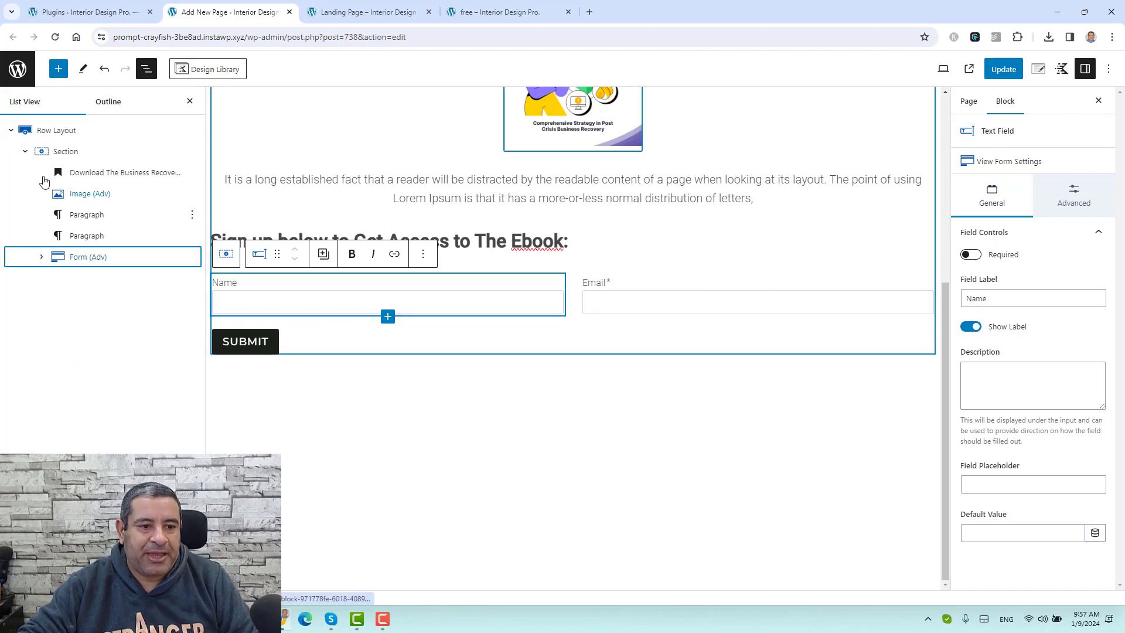
{"action": "left_click", "coordinate": [26, 152]}
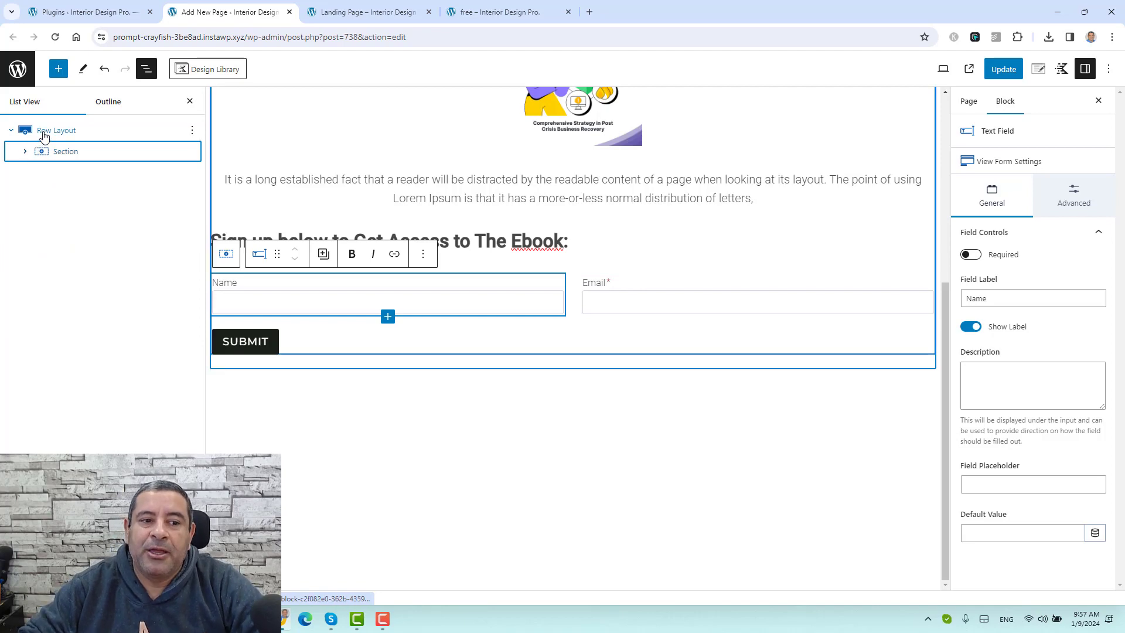
{"action": "left_click", "coordinate": [44, 133]}
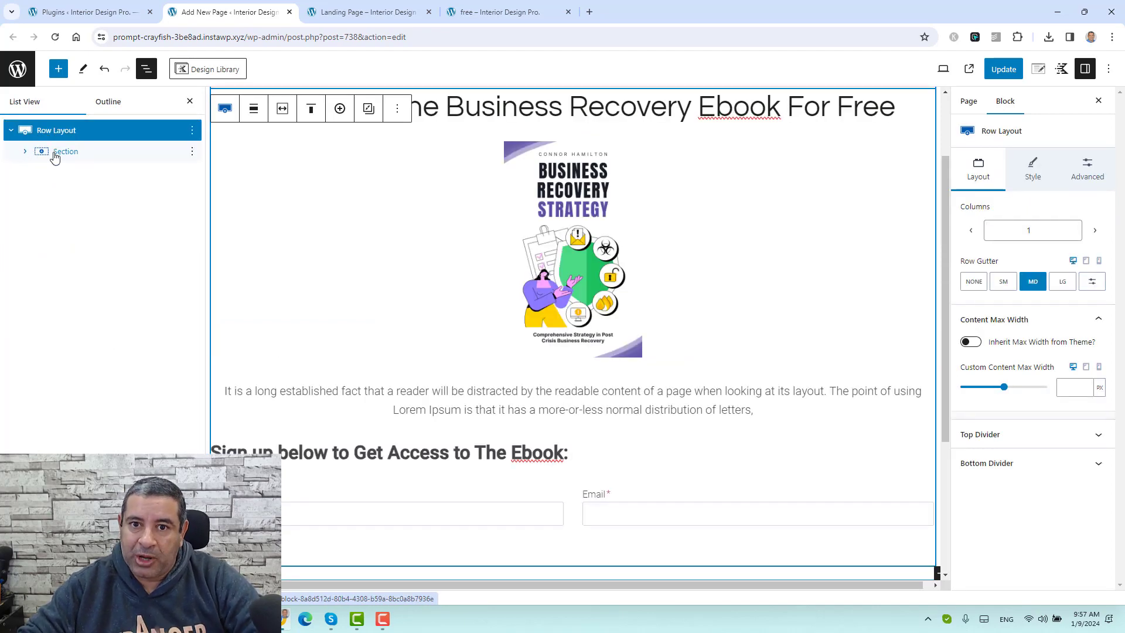
{"action": "left_click", "coordinate": [25, 152]}
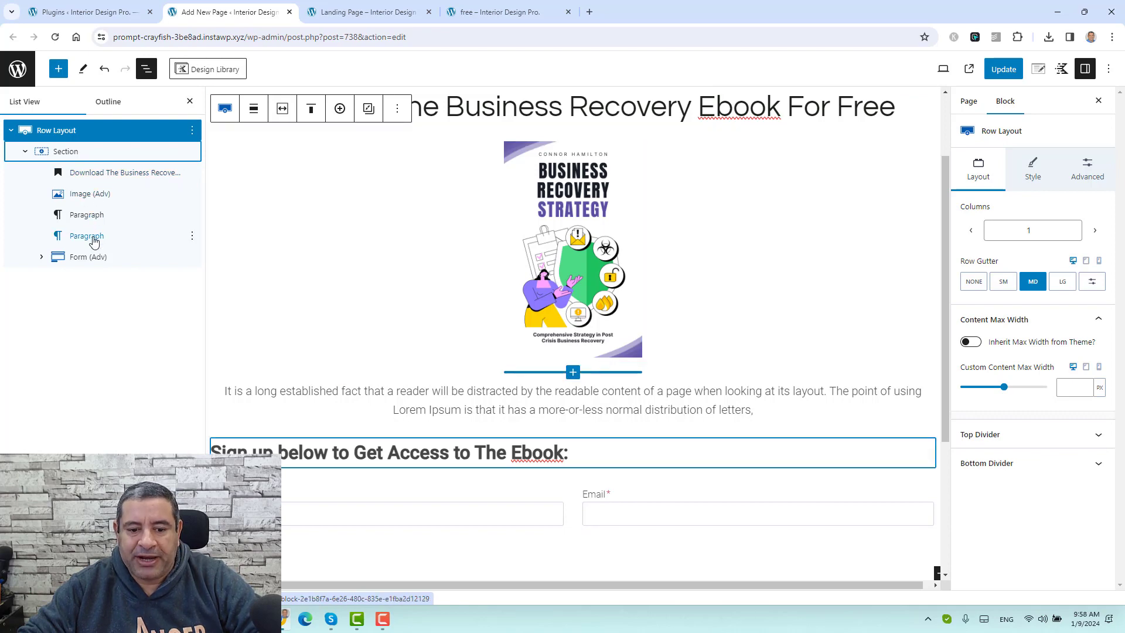
{"action": "left_click", "coordinate": [85, 258]}
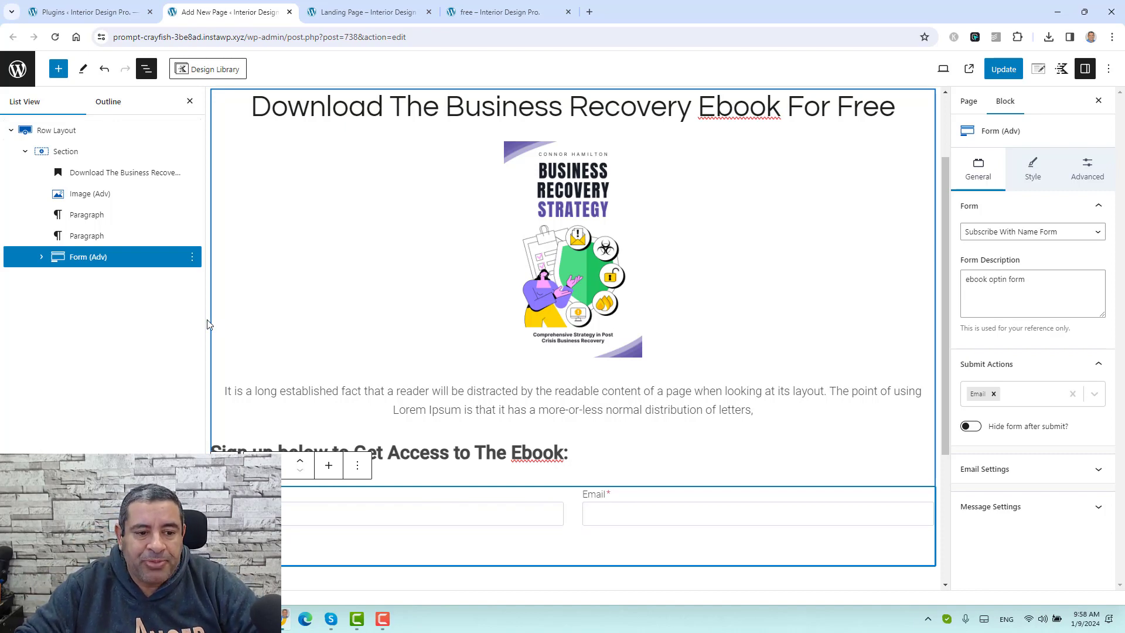
{"action": "left_click", "coordinate": [41, 257]}
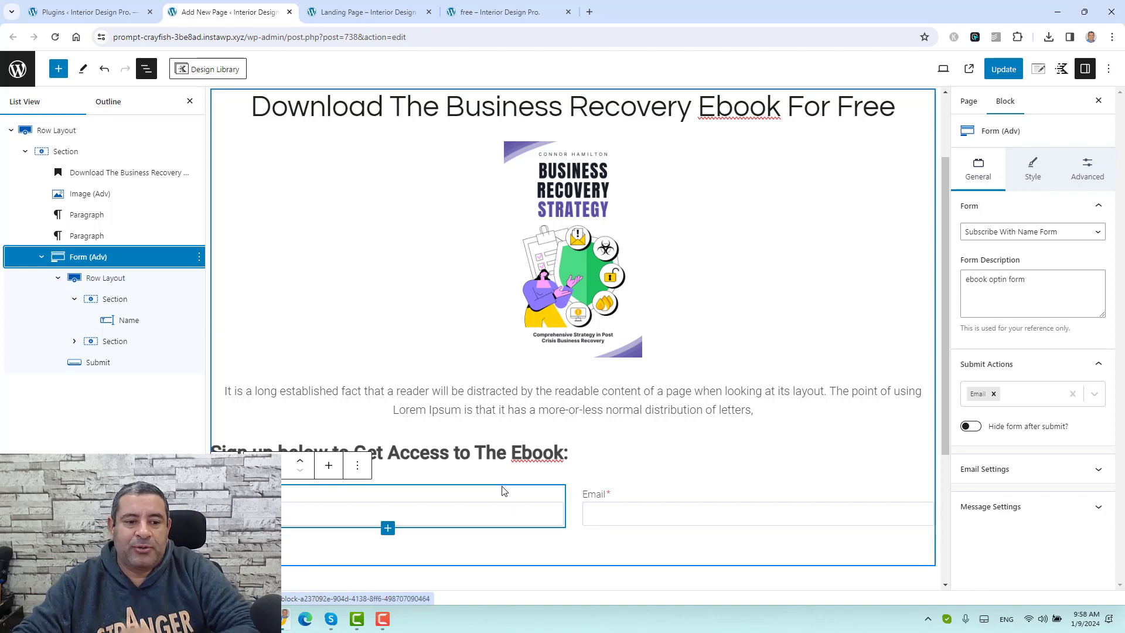
{"action": "left_click", "coordinate": [121, 280]}
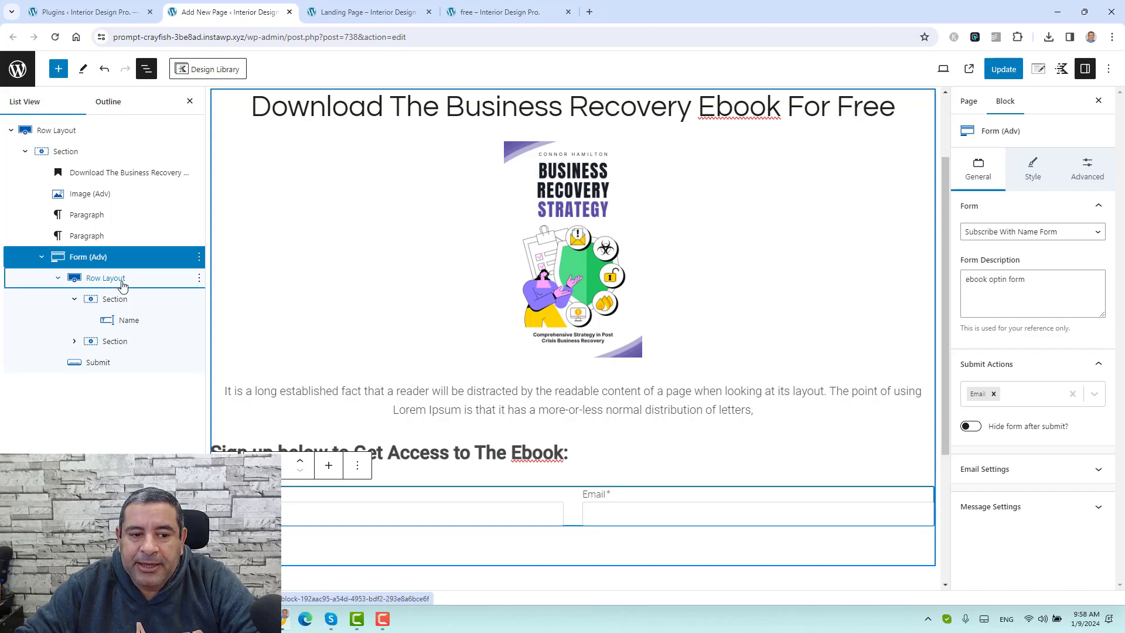
{"action": "left_click", "coordinate": [115, 300]}
{"action": "left_click", "coordinate": [116, 342]}
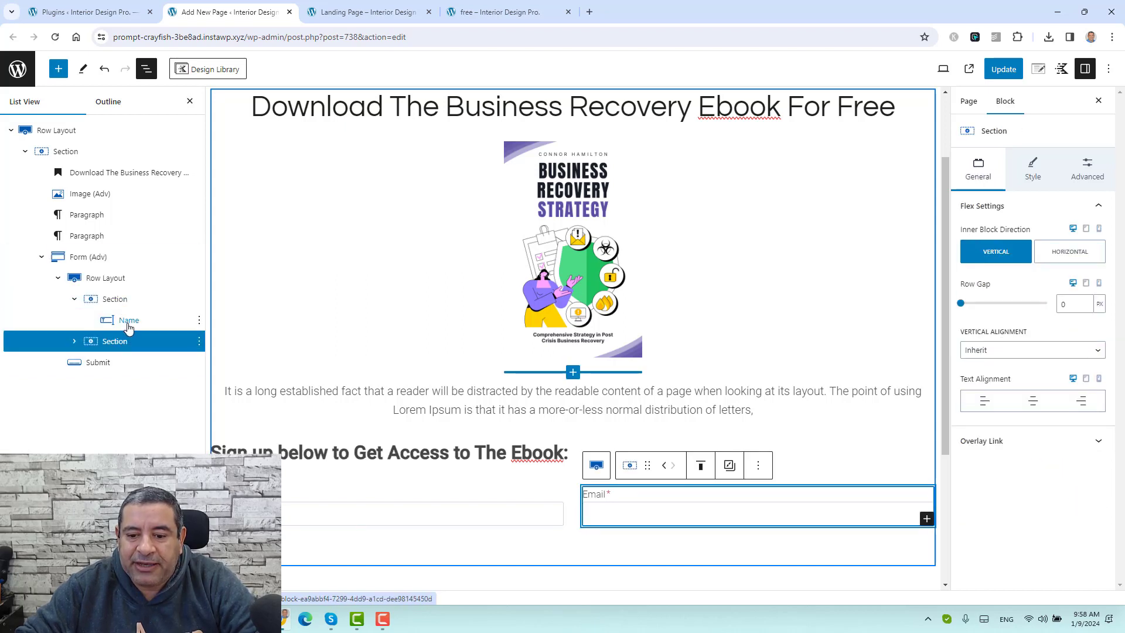
Step: Drag the Email field into the first column directly beneath the Name field
{"action": "left_click", "coordinate": [129, 327]}
{"action": "left_click", "coordinate": [74, 341]}
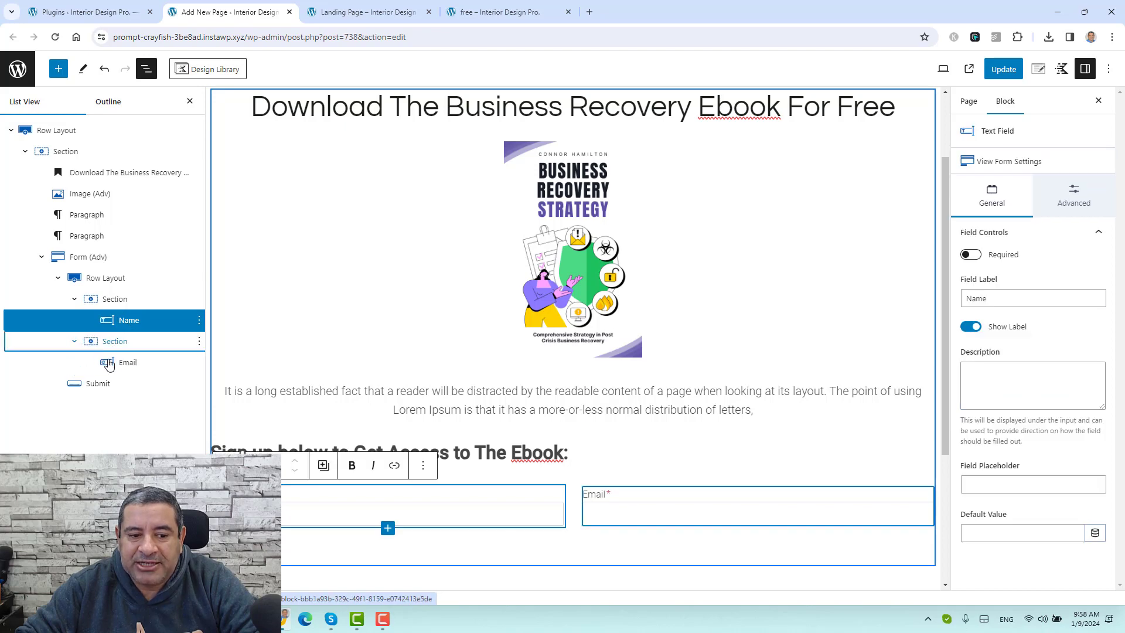
{"action": "left_click", "coordinate": [115, 364]}
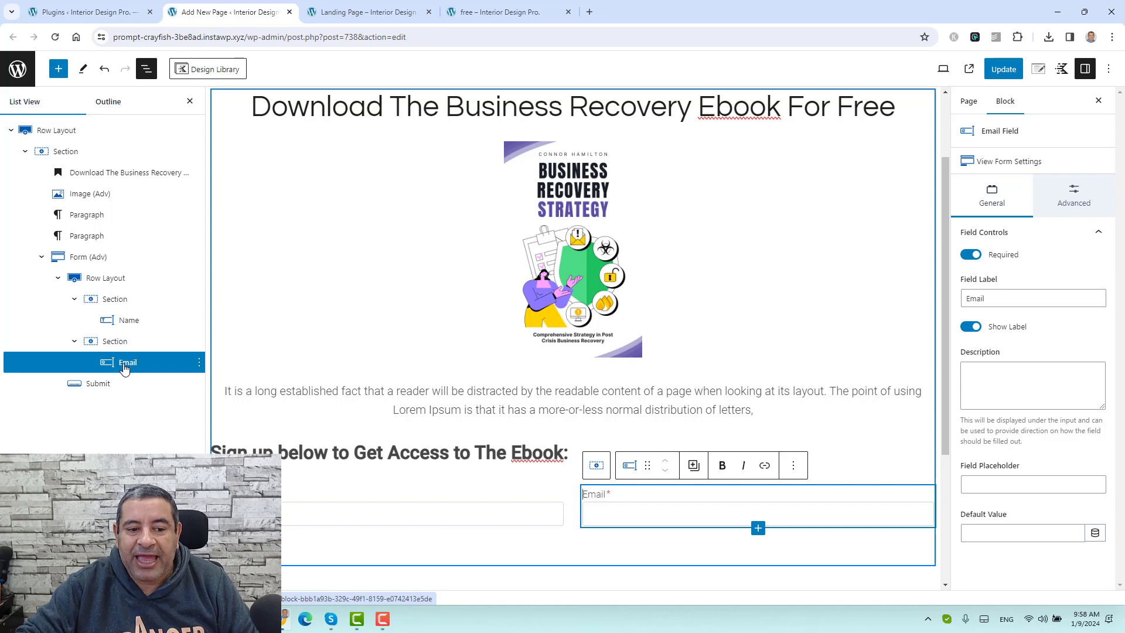
{"action": "left_click_drag", "start_coordinate": [126, 368], "coordinate": [127, 325]}
{"action": "scroll", "coordinate": [510, 407], "scroll_direction": "down", "scroll_amount": 3}
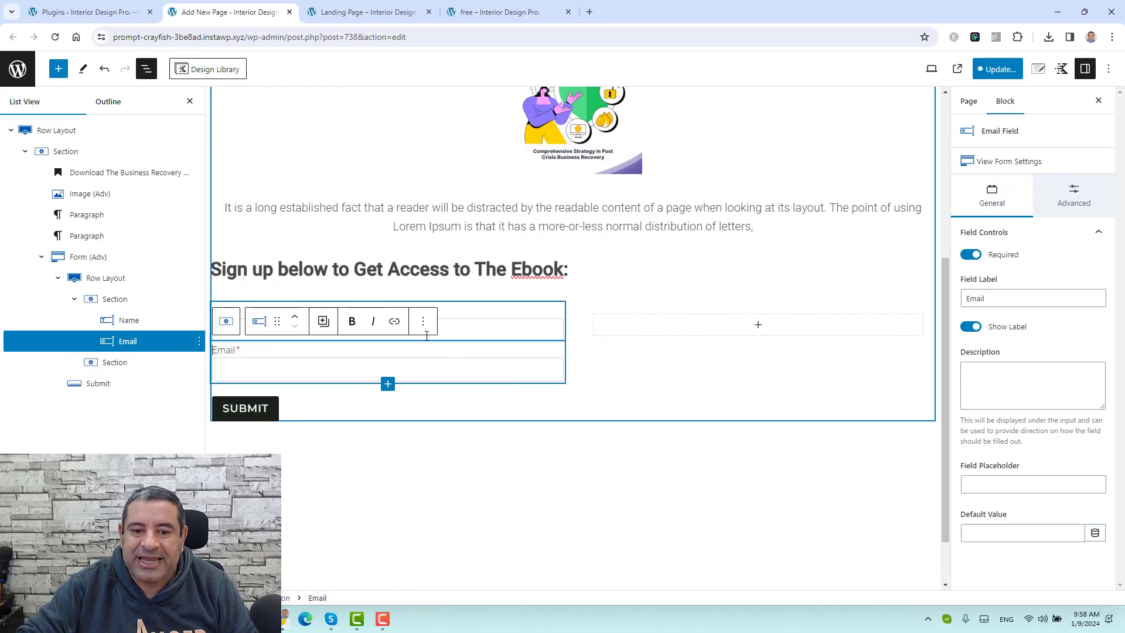
{"action": "left_click", "coordinate": [479, 316]}
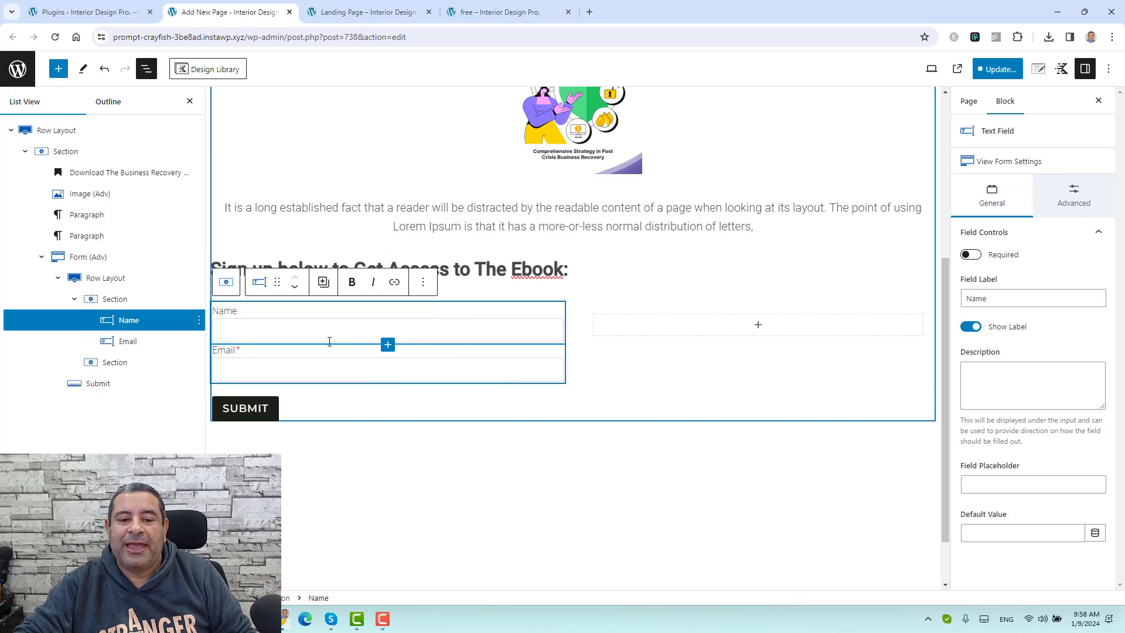
{"action": "left_click", "coordinate": [314, 356]}
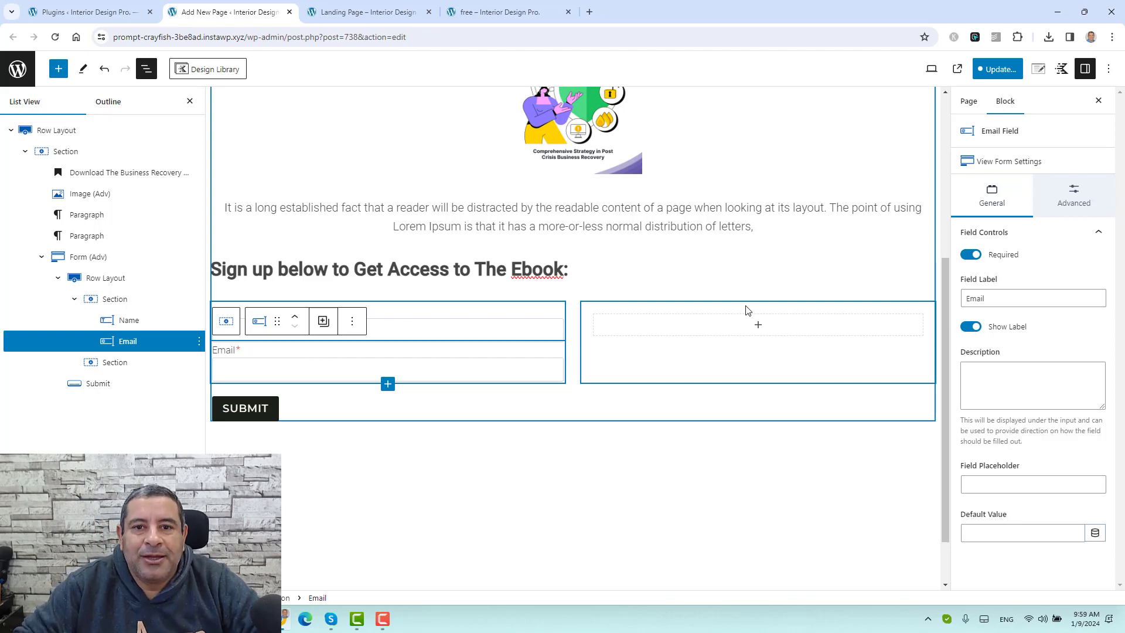
Step: Reduce the form's inner Row Layout from 2 columns to 1
{"action": "left_click", "coordinate": [119, 279]}
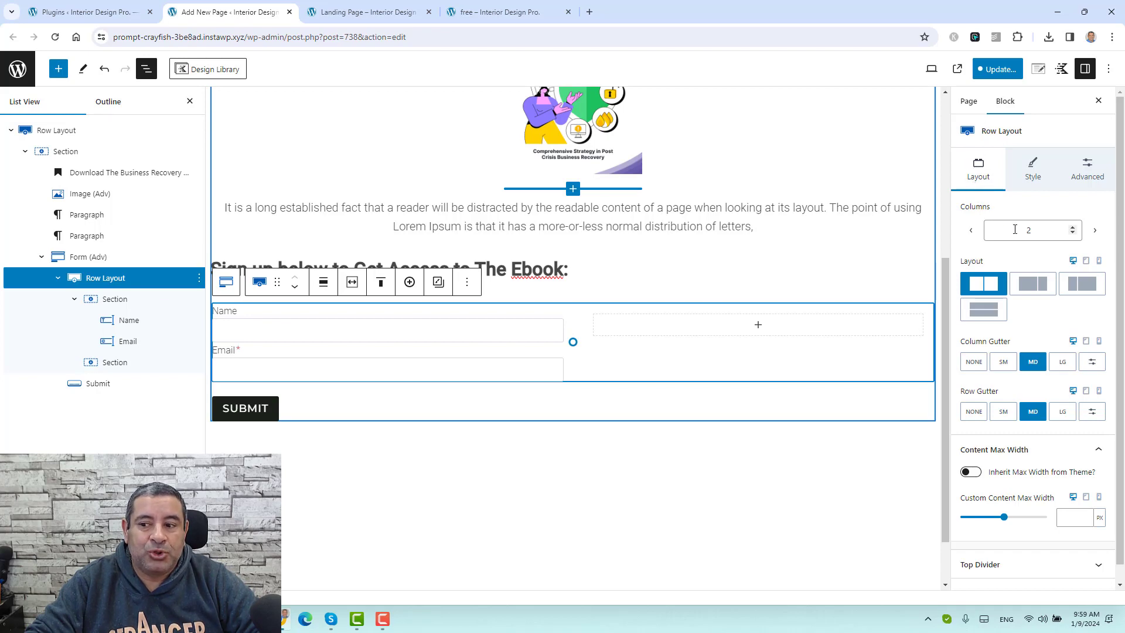
{"action": "left_click", "coordinate": [971, 232]}
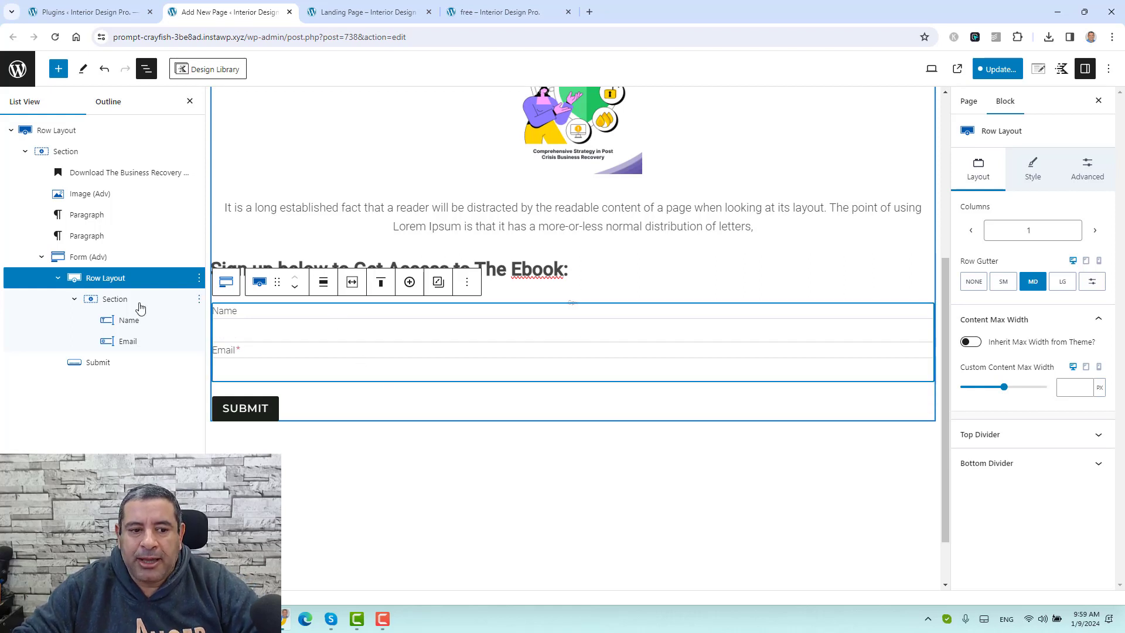
{"action": "left_click", "coordinate": [97, 260]}
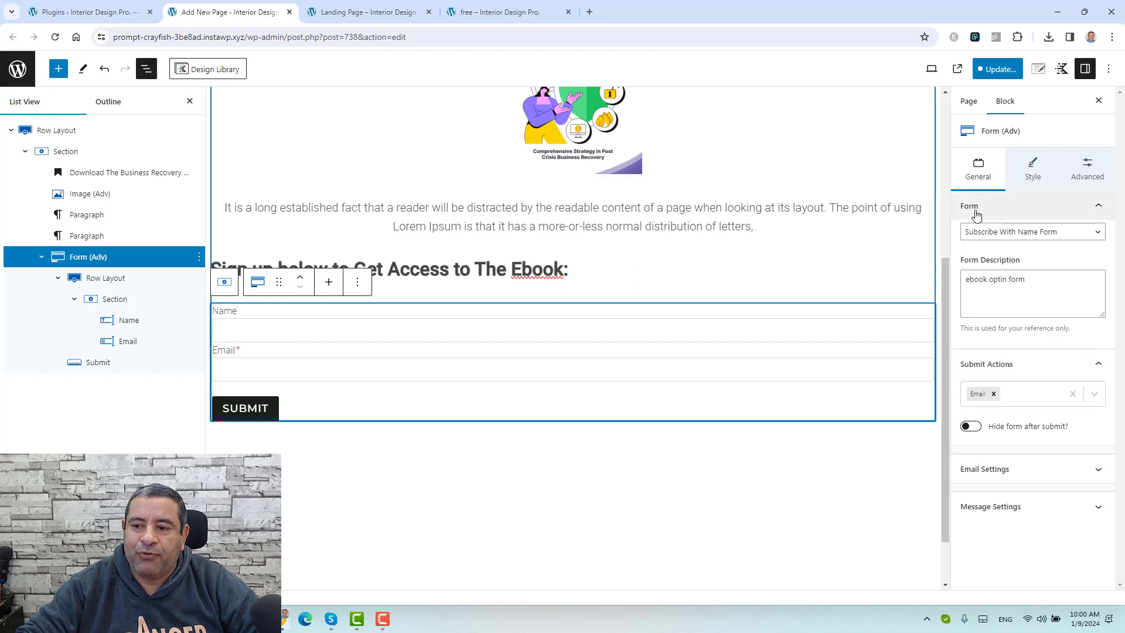
Step: Replace the form's Email submit action with Redirect and FluentCRM
{"action": "left_click", "coordinate": [1016, 237]}
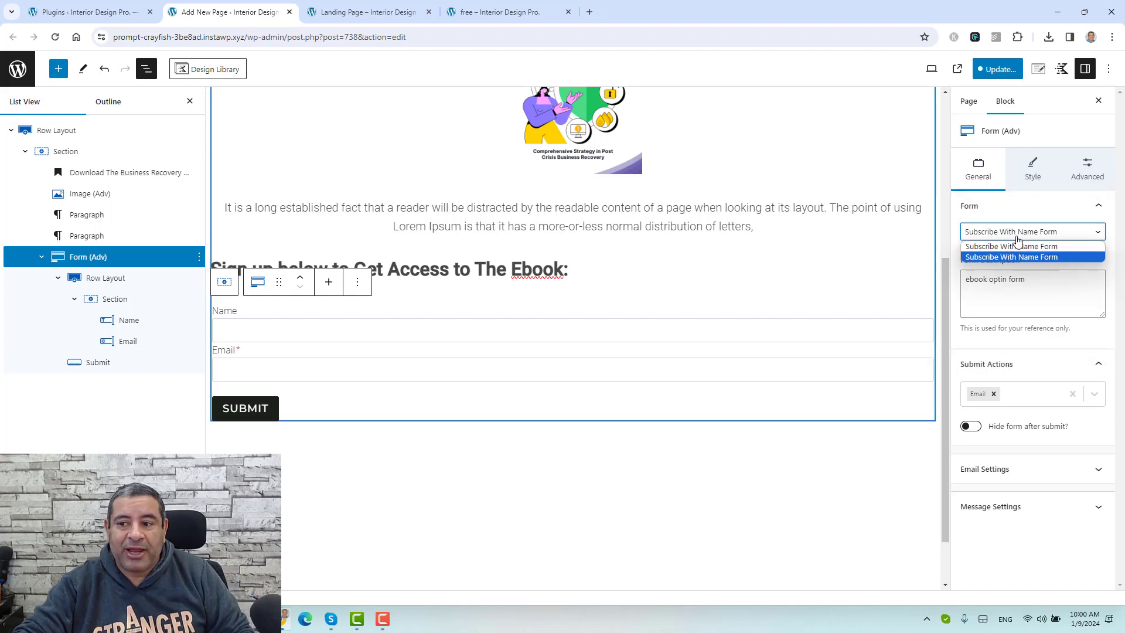
{"action": "left_click", "coordinate": [1025, 258]}
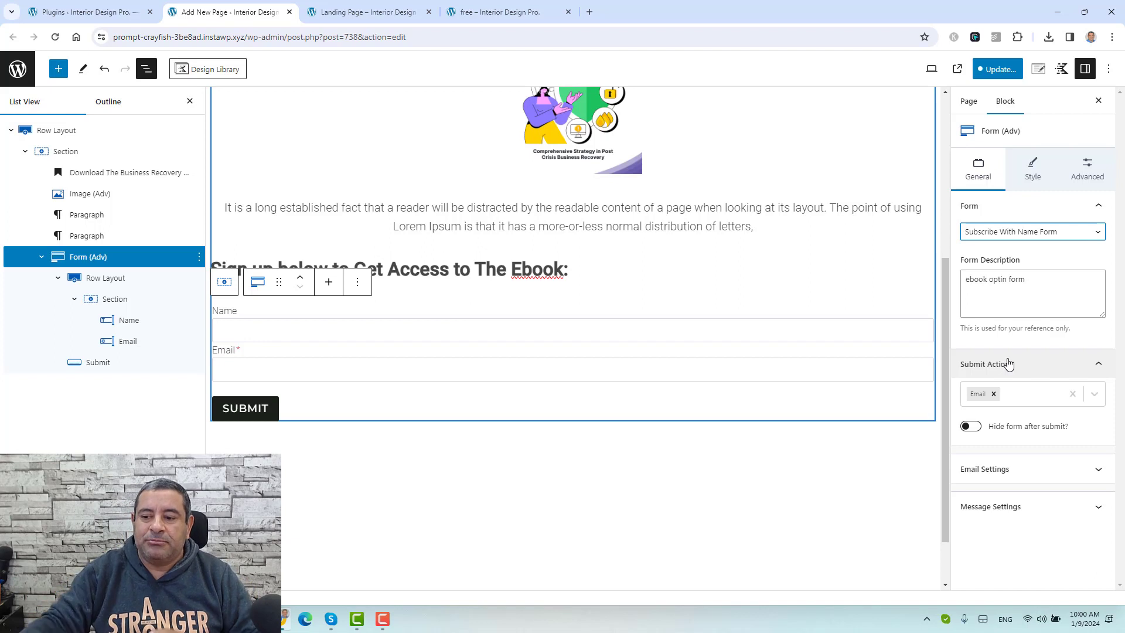
{"action": "left_click", "coordinate": [1096, 395]}
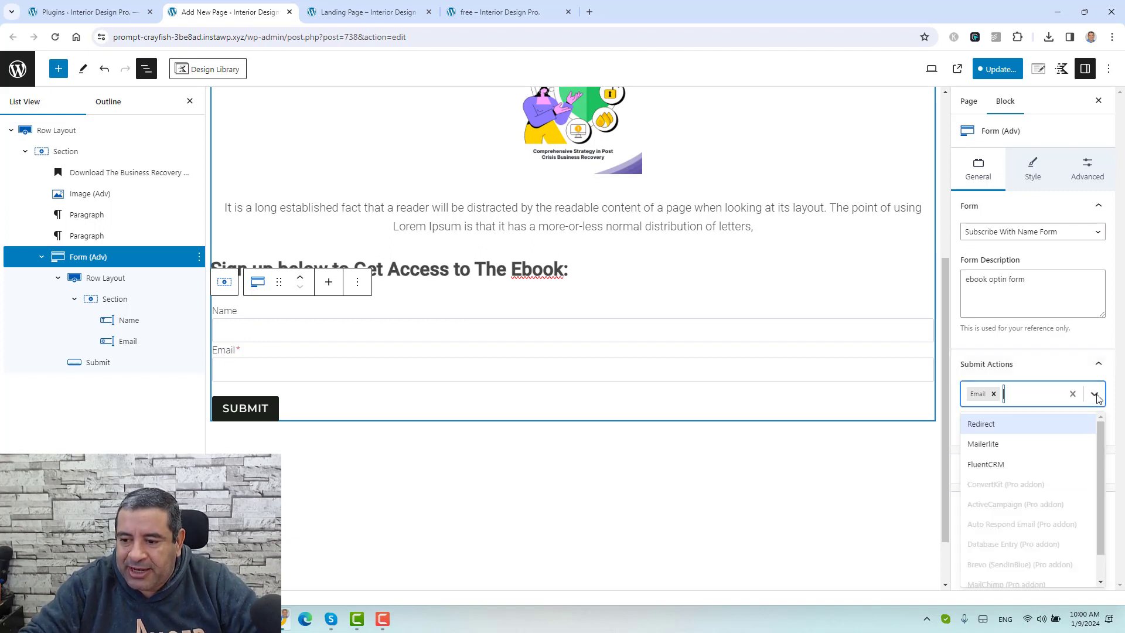
{"action": "left_click", "coordinate": [1034, 431]}
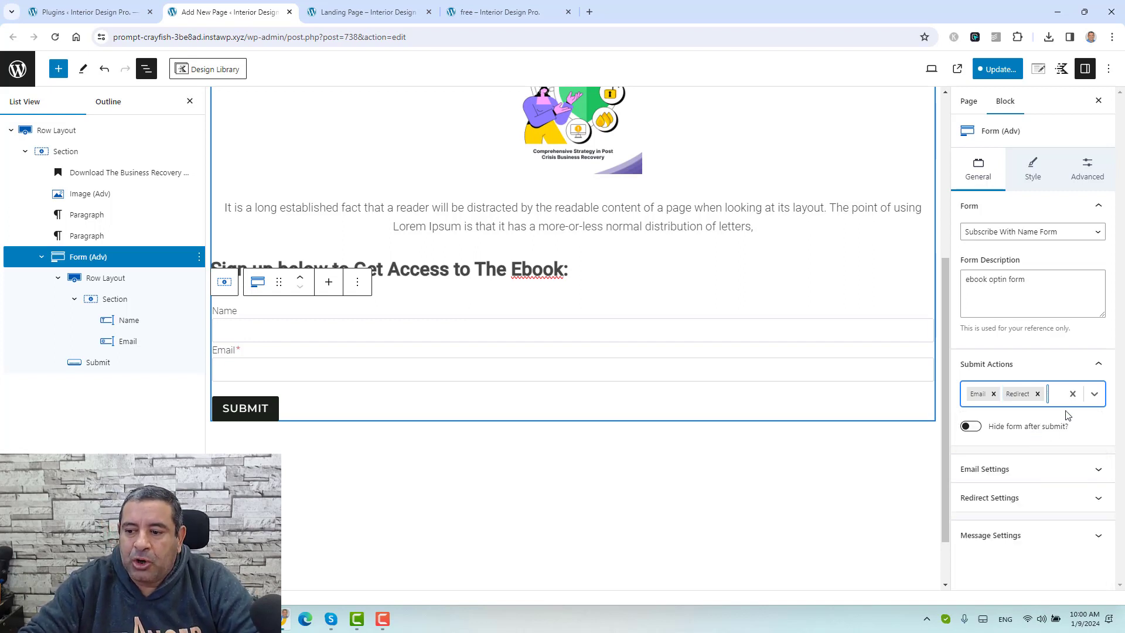
{"action": "left_click", "coordinate": [1094, 394]}
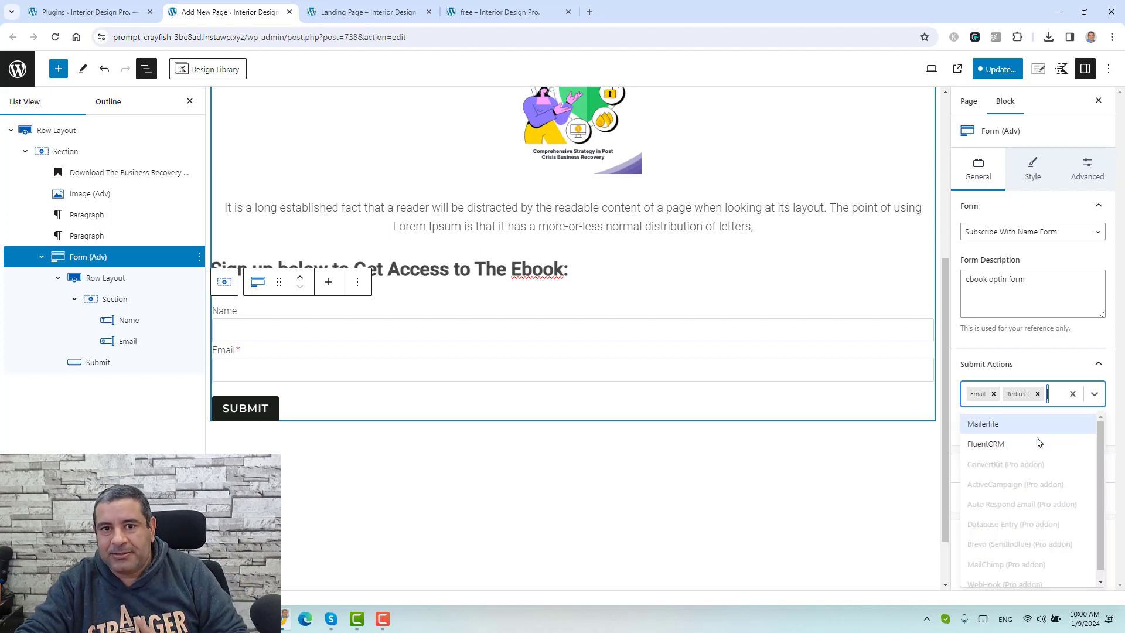
{"action": "scroll", "coordinate": [1036, 463], "scroll_direction": "down", "scroll_amount": 1}
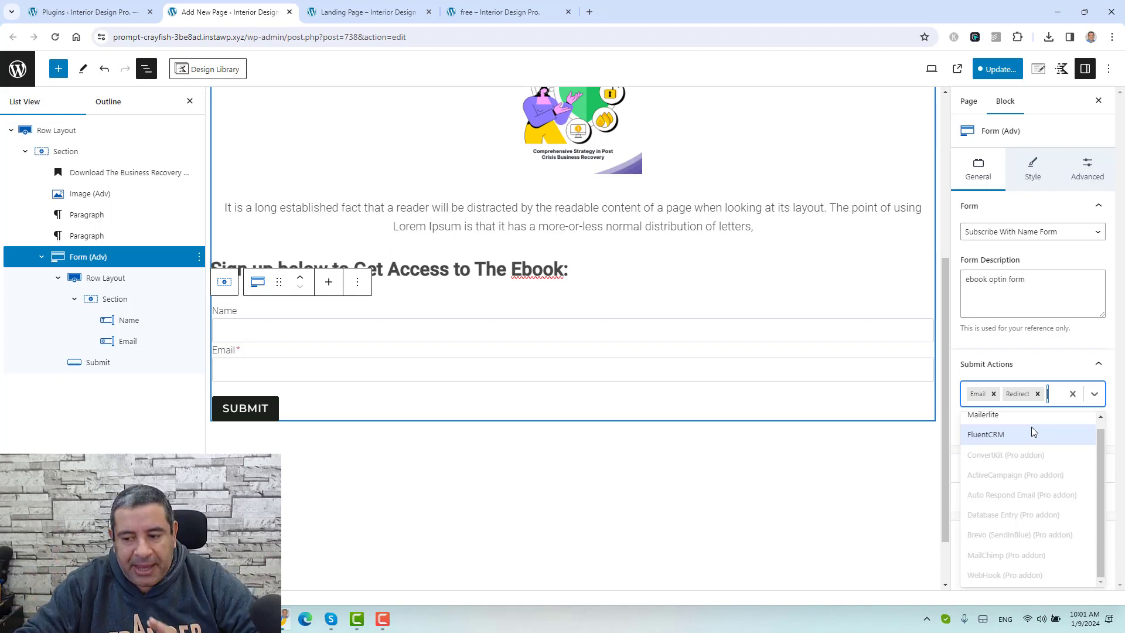
{"action": "scroll", "coordinate": [1032, 432], "scroll_direction": "up", "scroll_amount": 1}
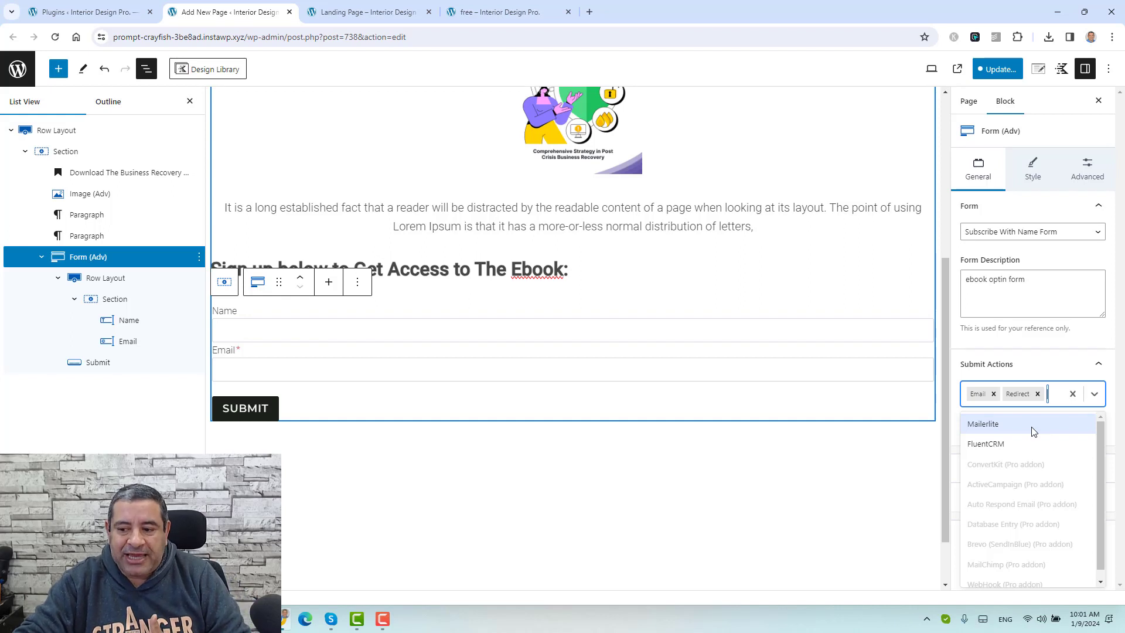
{"action": "left_click", "coordinate": [994, 394]}
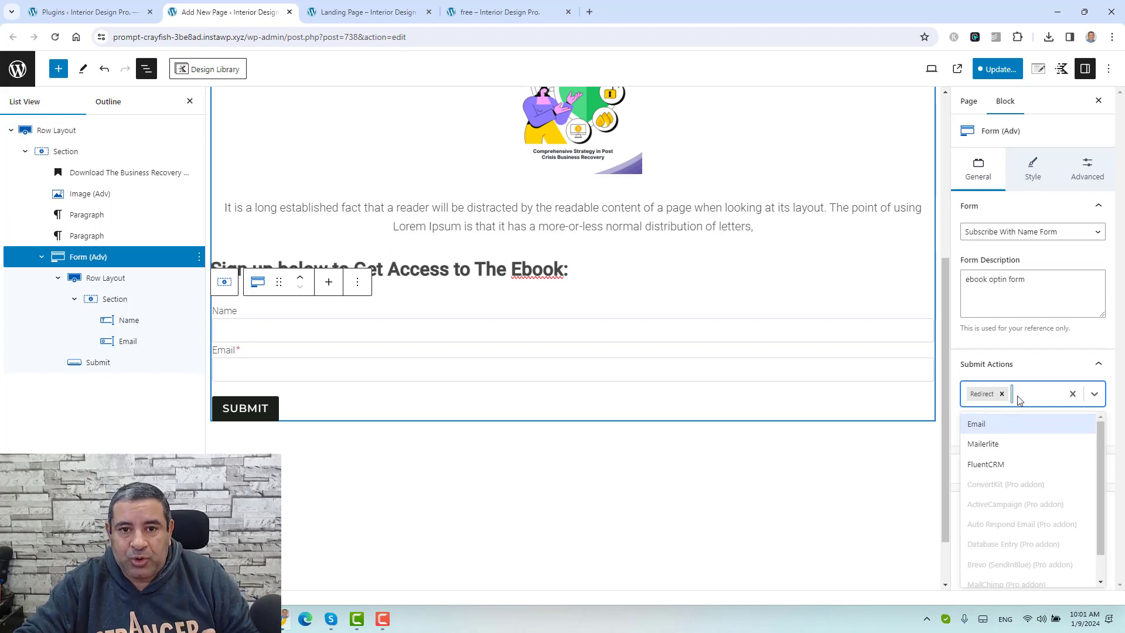
{"action": "left_click", "coordinate": [1015, 464]}
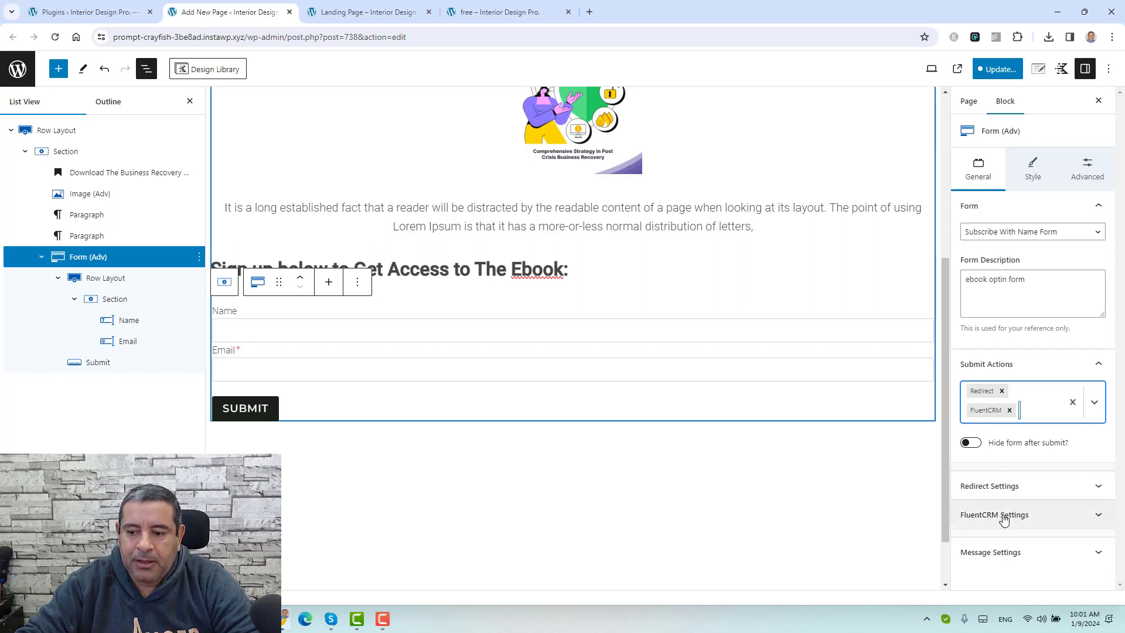
{"action": "left_click", "coordinate": [1022, 487]}
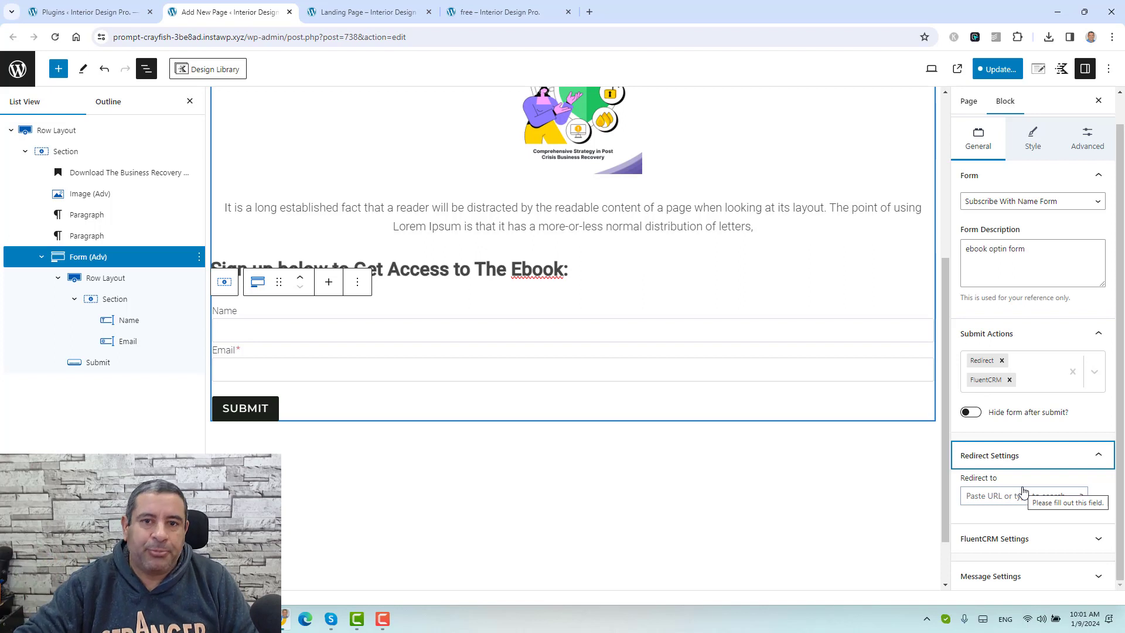
Step: Redirect signups to the Thank You page and add them to the Leads list tagged Free Ebook
{"action": "left_click", "coordinate": [1030, 497]}
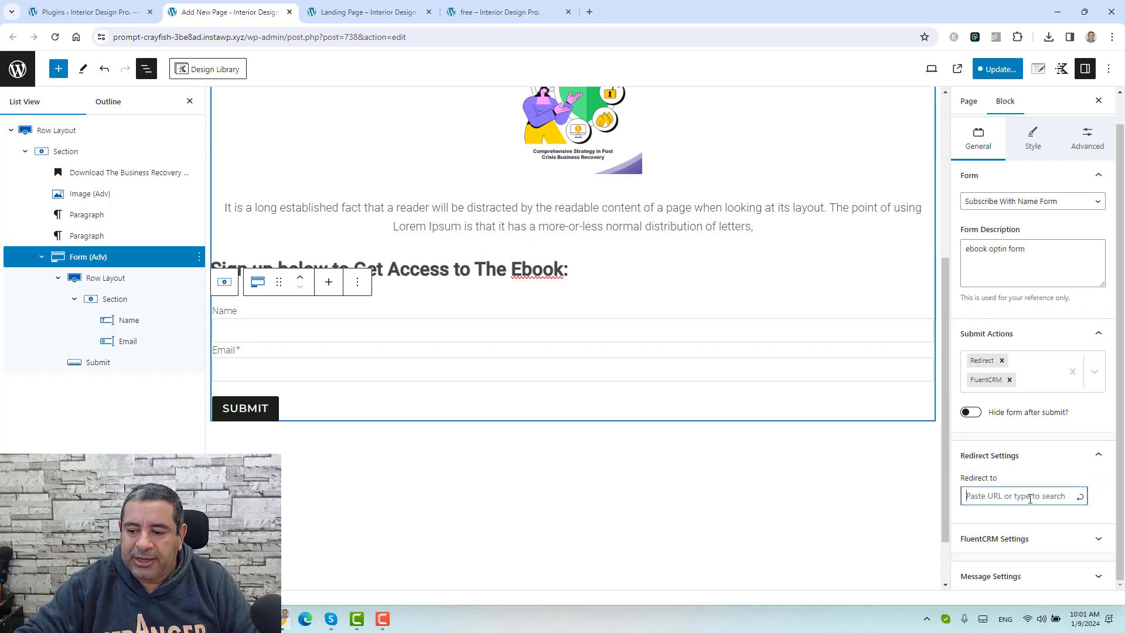
{"action": "type", "text": "thank"}
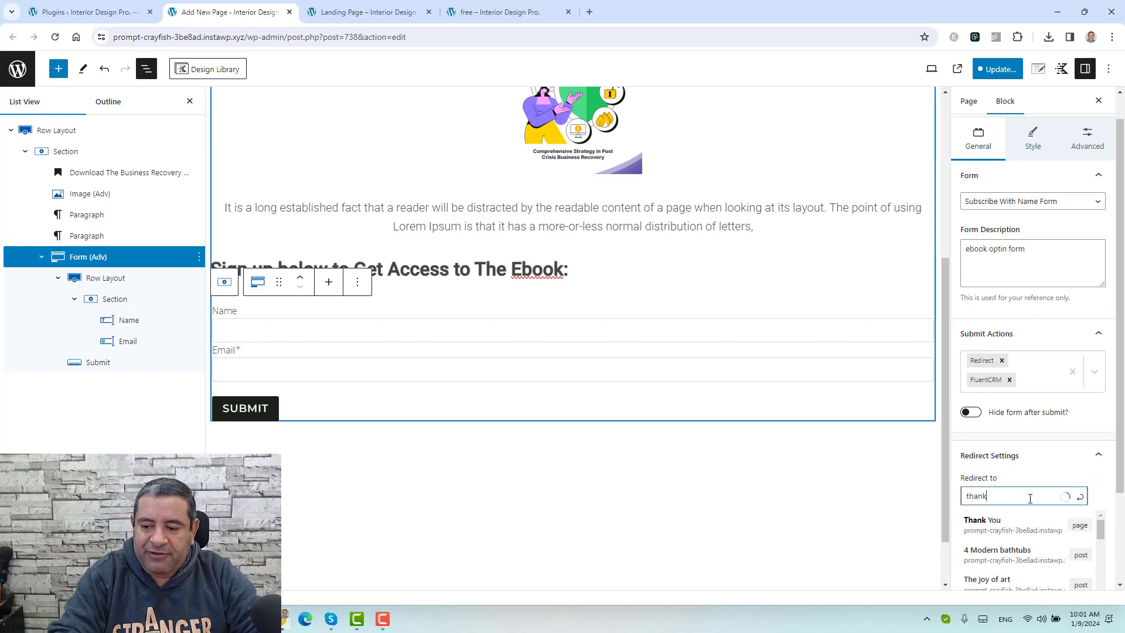
{"action": "left_click", "coordinate": [1016, 521]}
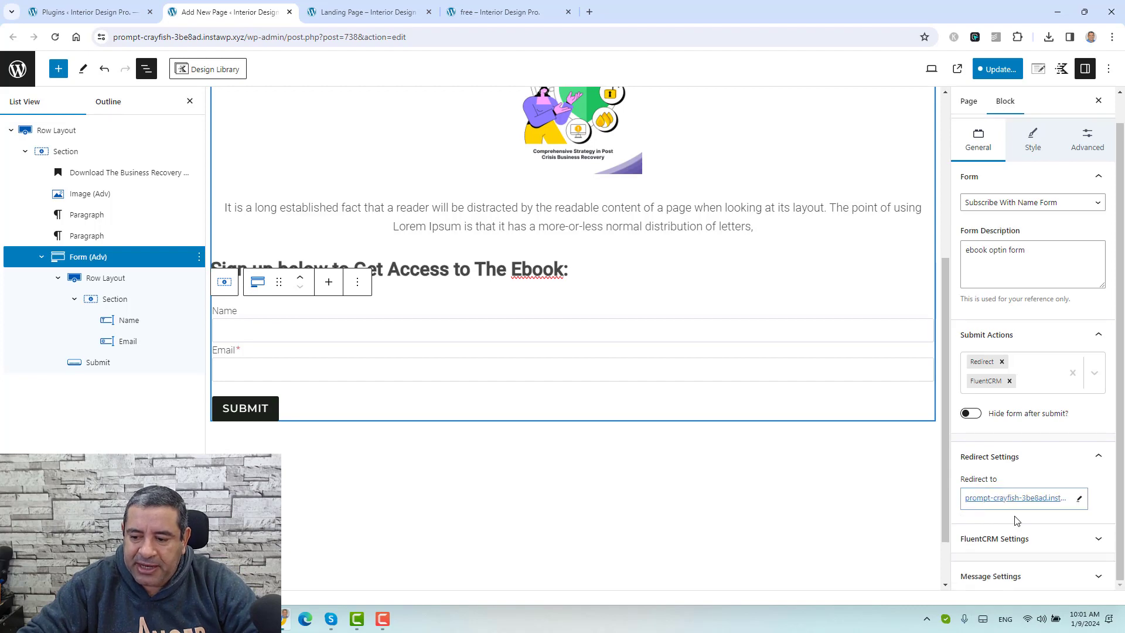
{"action": "left_click", "coordinate": [1020, 538]}
{"action": "scroll", "coordinate": [1022, 545], "scroll_direction": "down", "scroll_amount": 2}
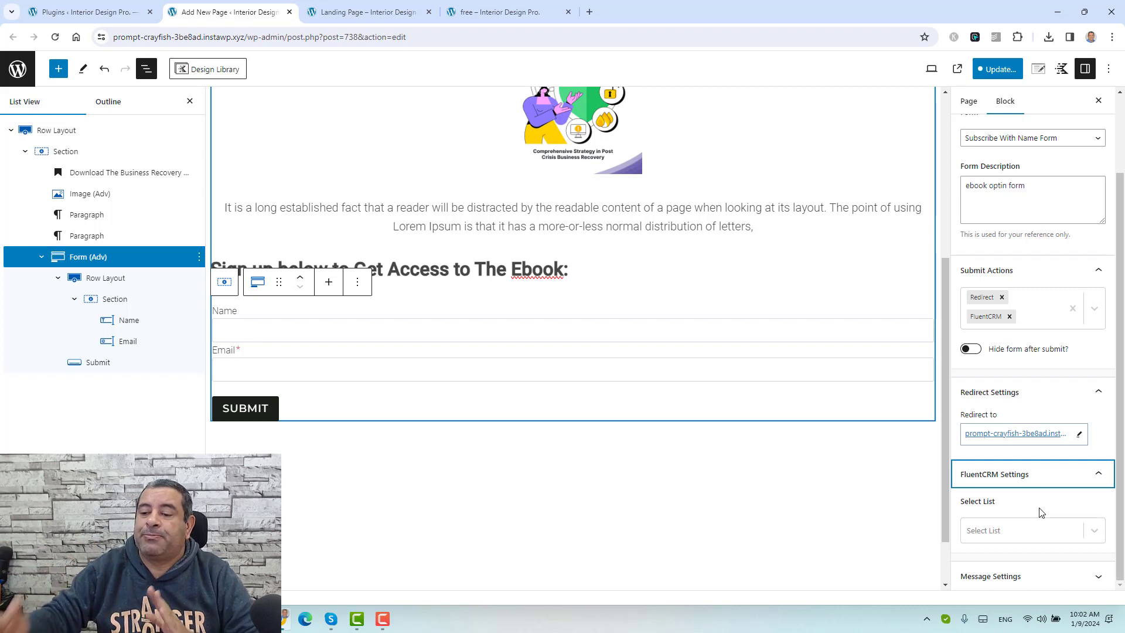
{"action": "left_click", "coordinate": [1093, 531]}
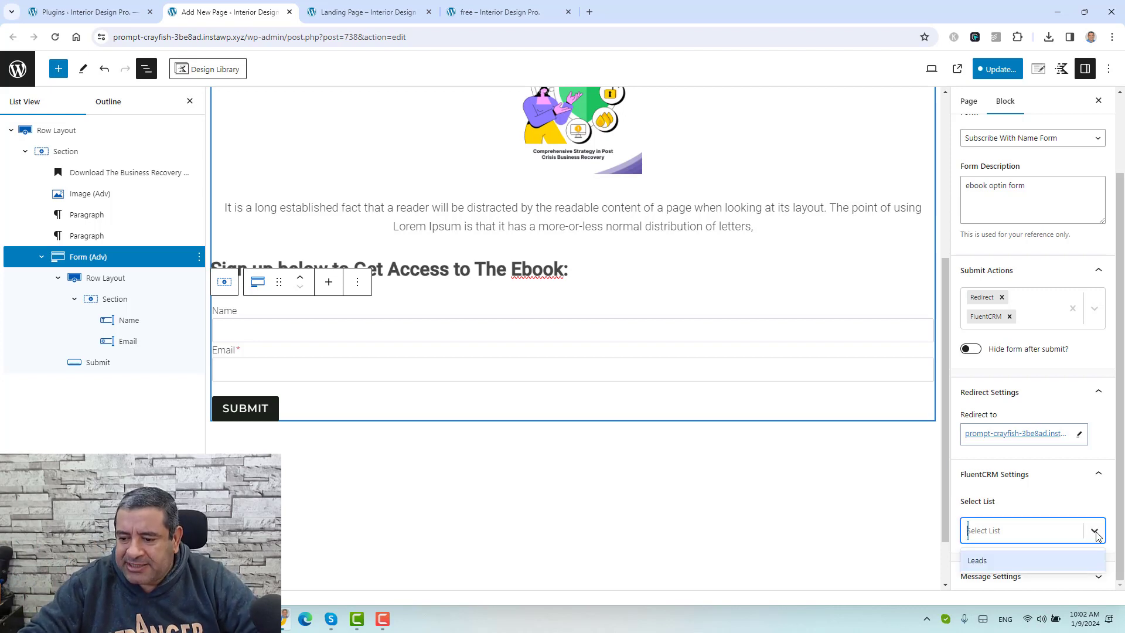
{"action": "left_click", "coordinate": [1026, 561]}
{"action": "scroll", "coordinate": [1030, 500], "scroll_direction": "down", "scroll_amount": 3}
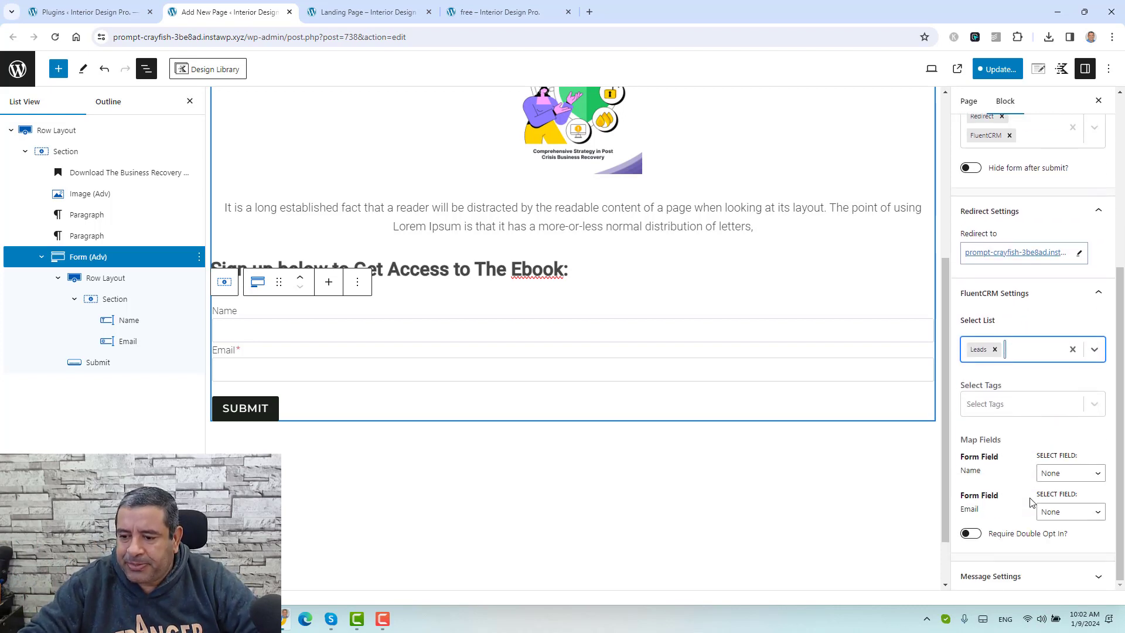
{"action": "left_click", "coordinate": [1040, 413]}
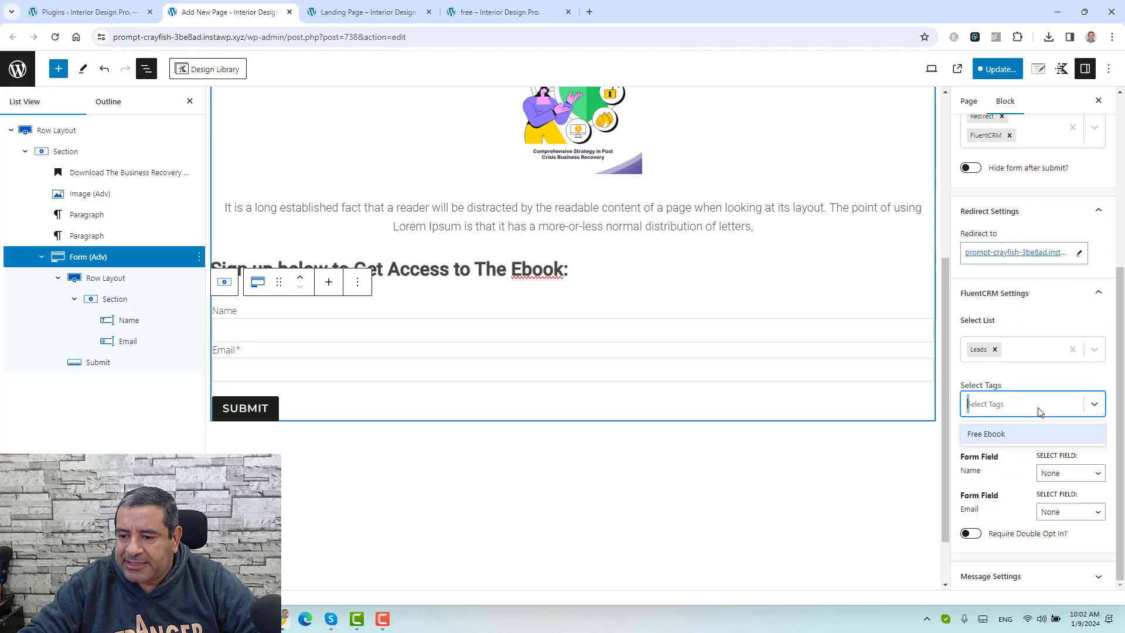
{"action": "left_click", "coordinate": [1015, 439]}
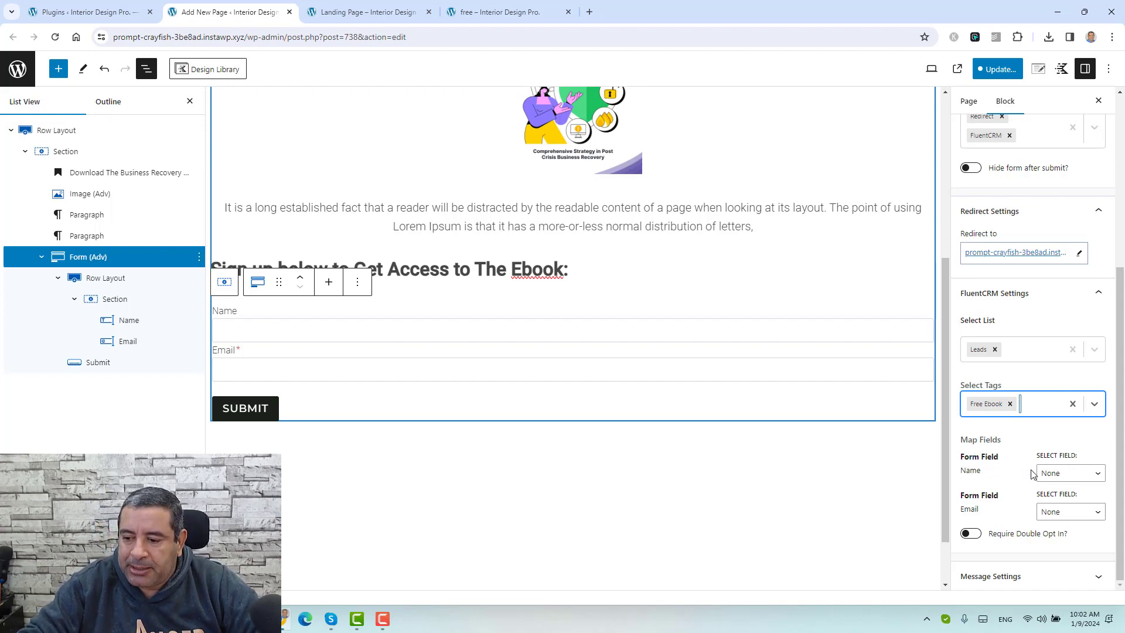
Step: Map Name to First Name and Email to Email, then save the page
{"action": "left_click", "coordinate": [1050, 474]}
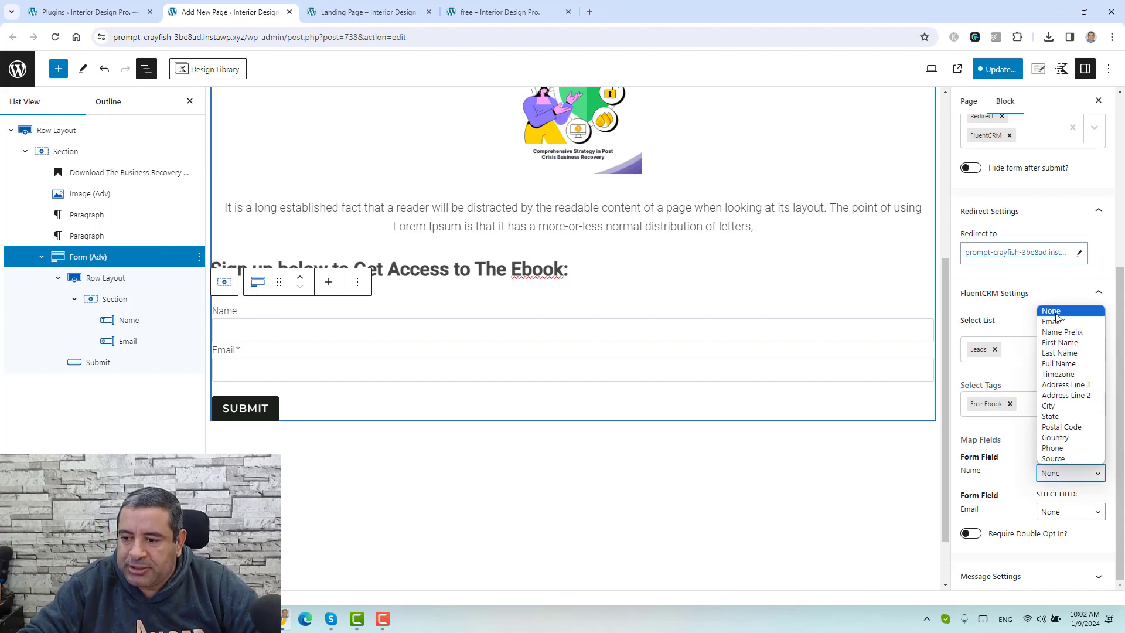
{"action": "left_click", "coordinate": [1057, 344]}
{"action": "left_click", "coordinate": [1049, 510]}
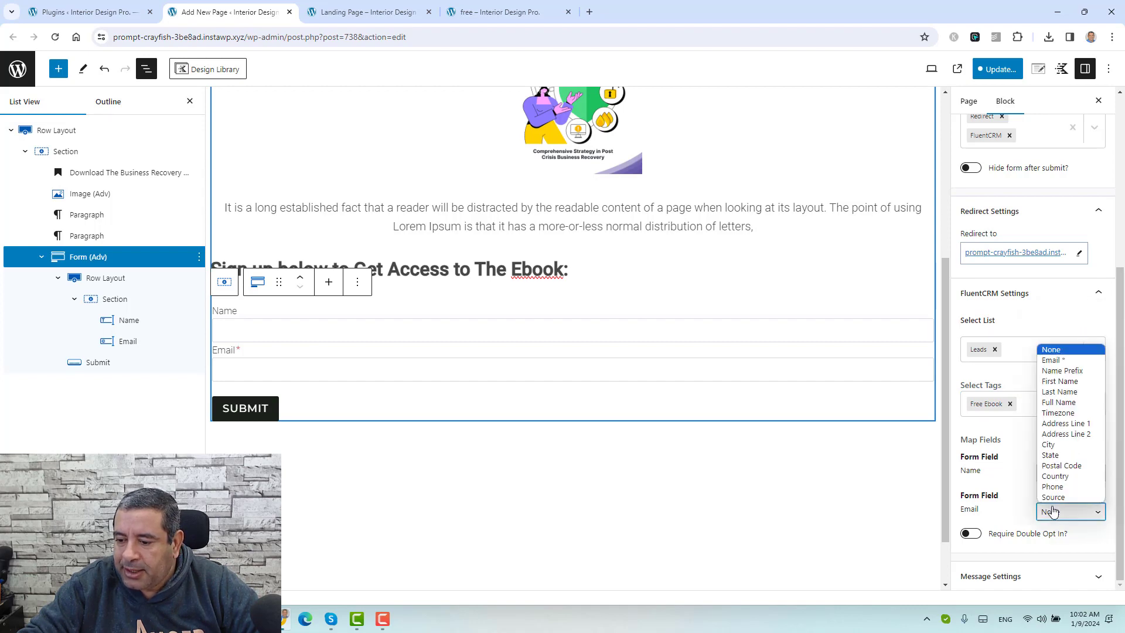
{"action": "key", "text": "Escape"}
{"action": "left_click", "coordinate": [1053, 367]}
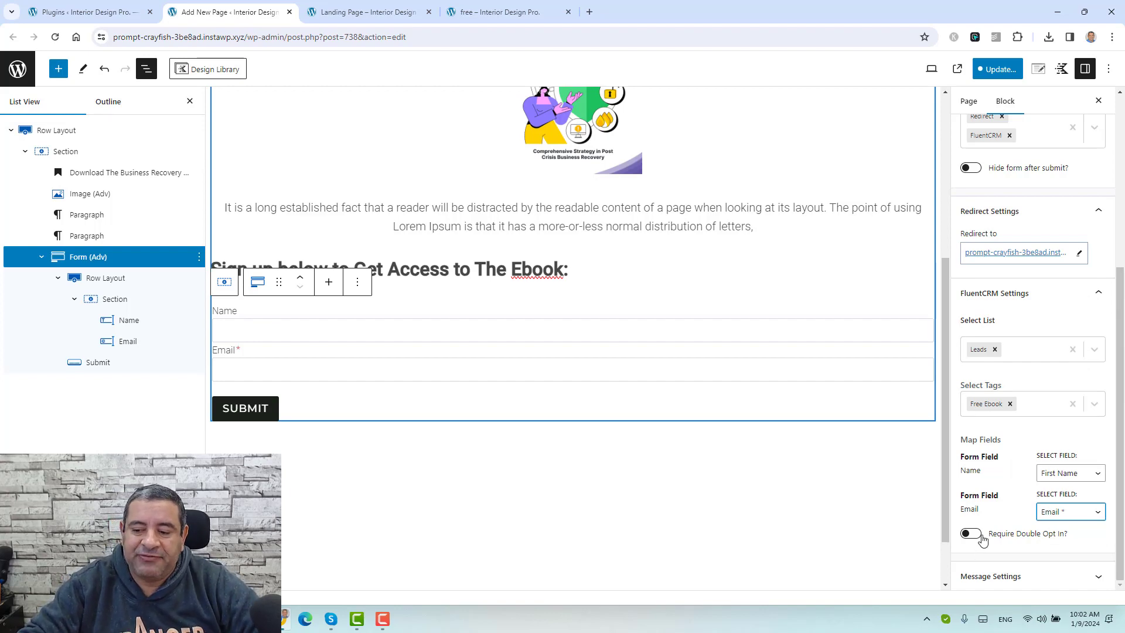
{"action": "scroll", "coordinate": [993, 508], "scroll_direction": "up", "scroll_amount": 3}
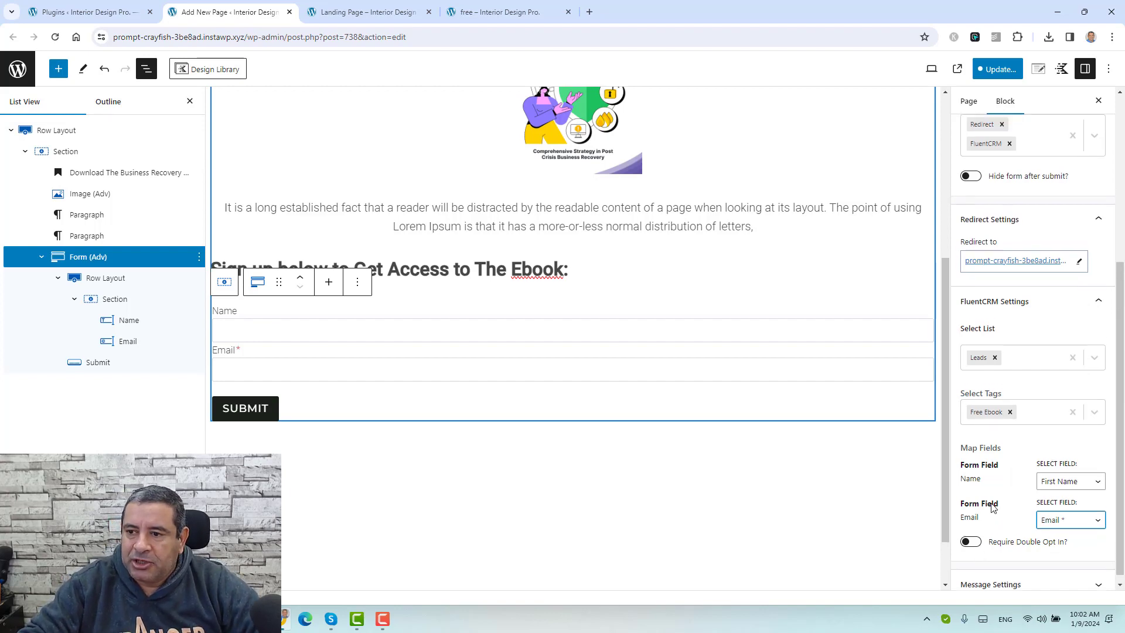
{"action": "left_click", "coordinate": [1000, 70]}
{"action": "left_click", "coordinate": [1000, 70]}
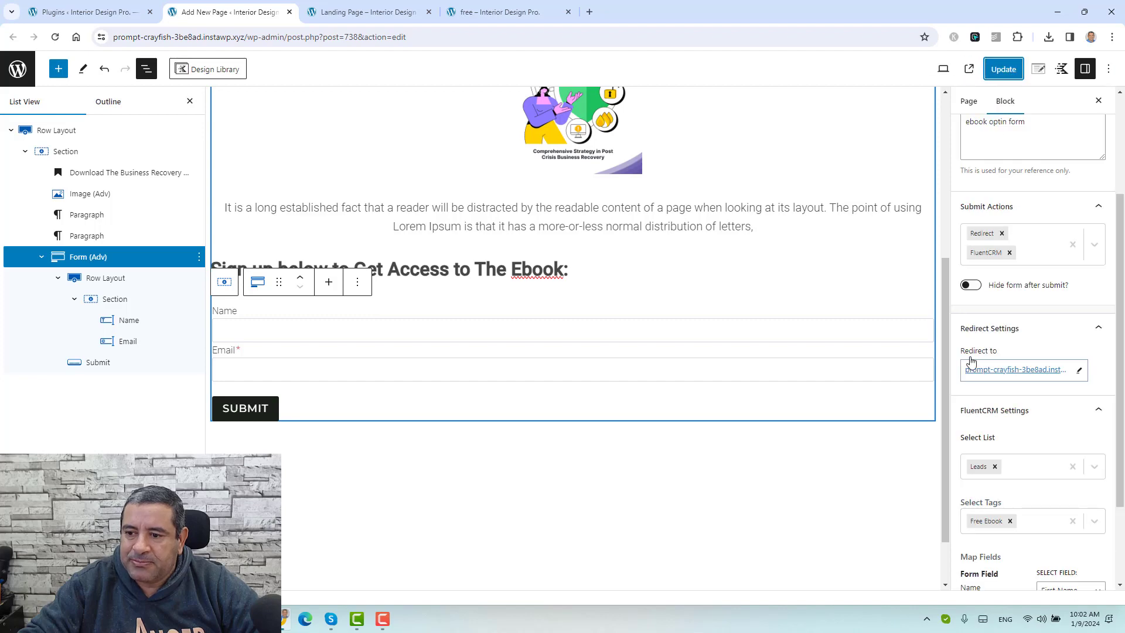
Step: Open the redirect landing page in a new tab and compare it with the dark free ebook page
{"action": "right_click", "coordinate": [1016, 369]}
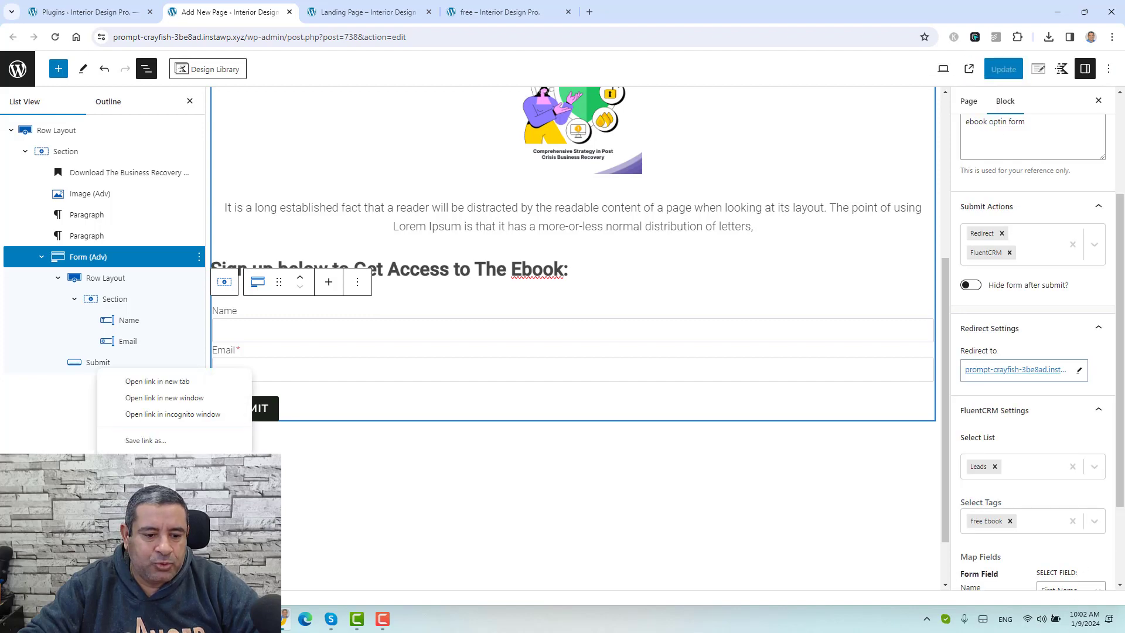
{"action": "left_click", "coordinate": [153, 382]}
{"action": "left_click", "coordinate": [359, 12]}
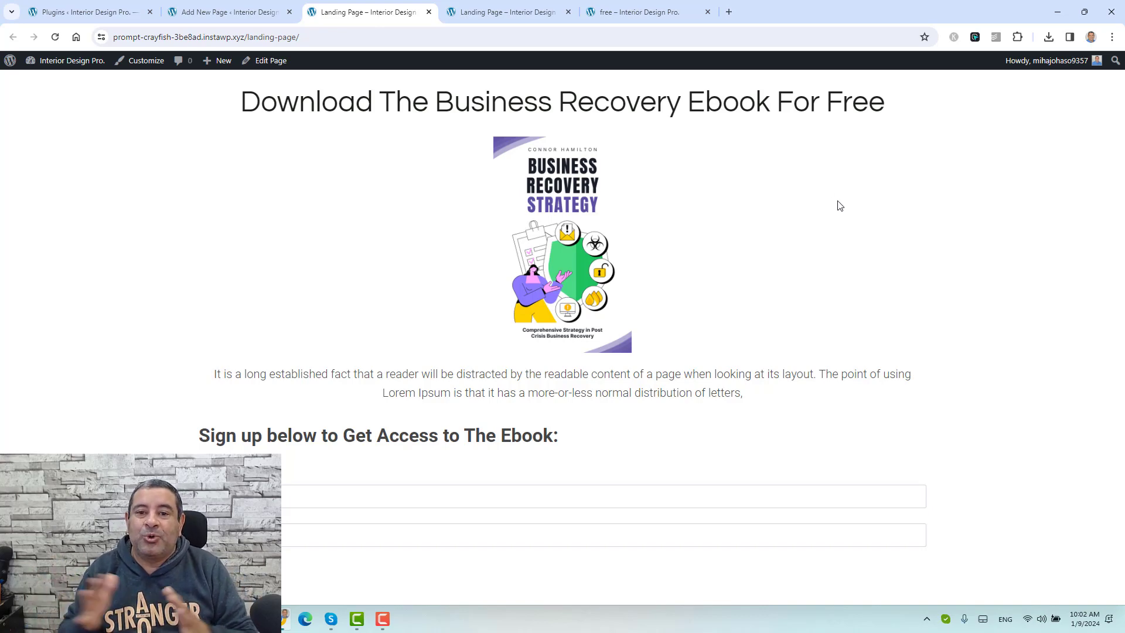
{"action": "left_click", "coordinate": [606, 14]}
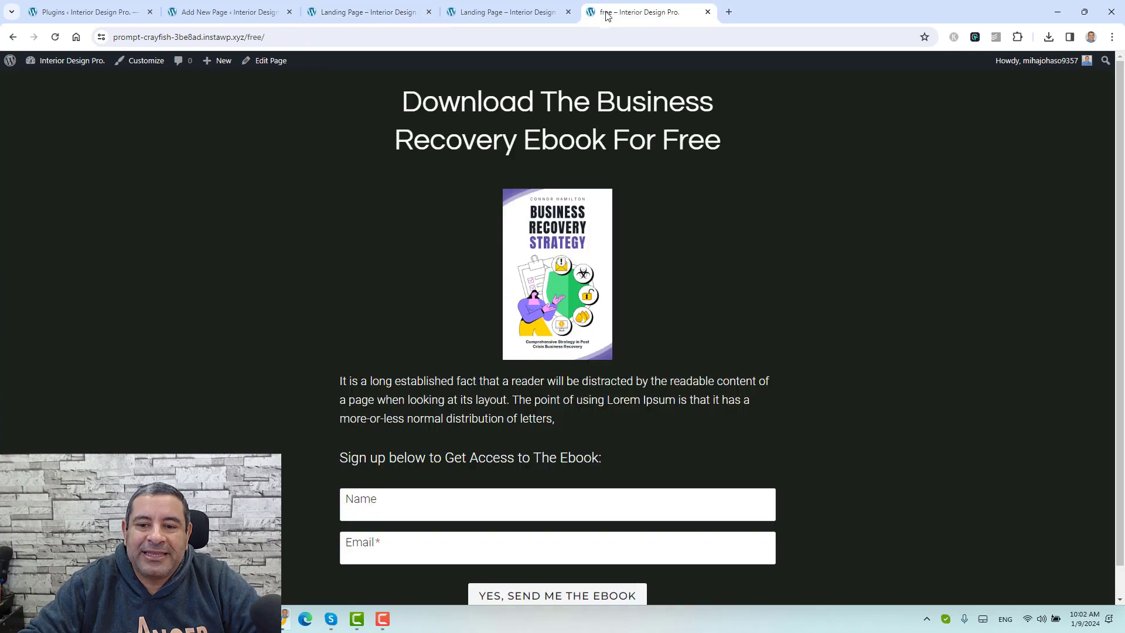
{"action": "left_click", "coordinate": [354, 12]}
{"action": "left_click", "coordinate": [668, 13]}
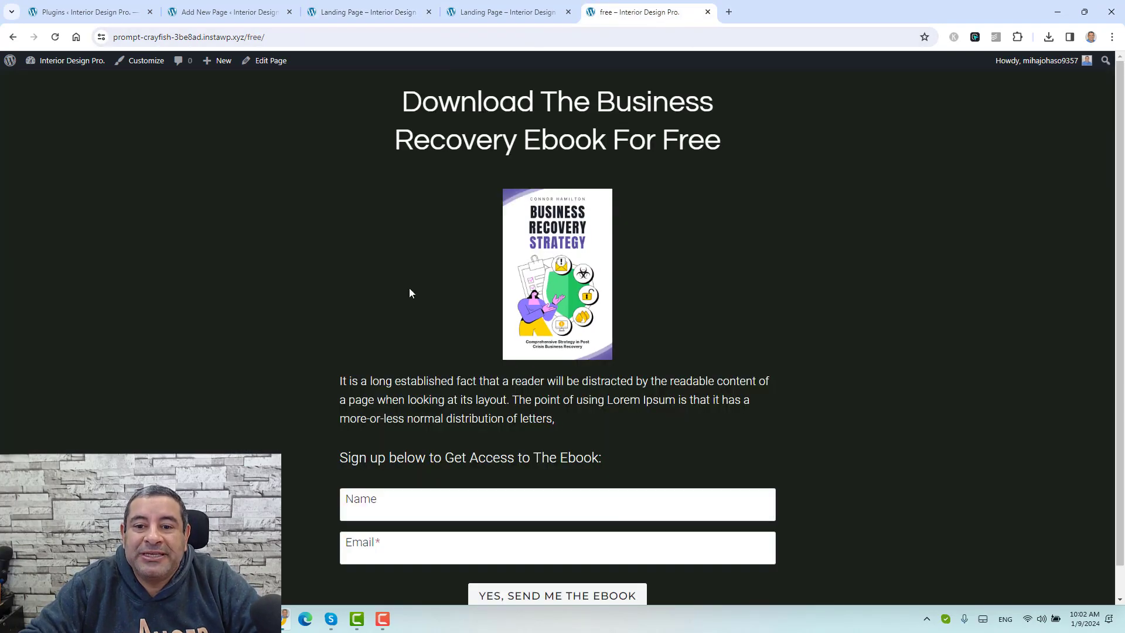
{"action": "left_click", "coordinate": [235, 6]}
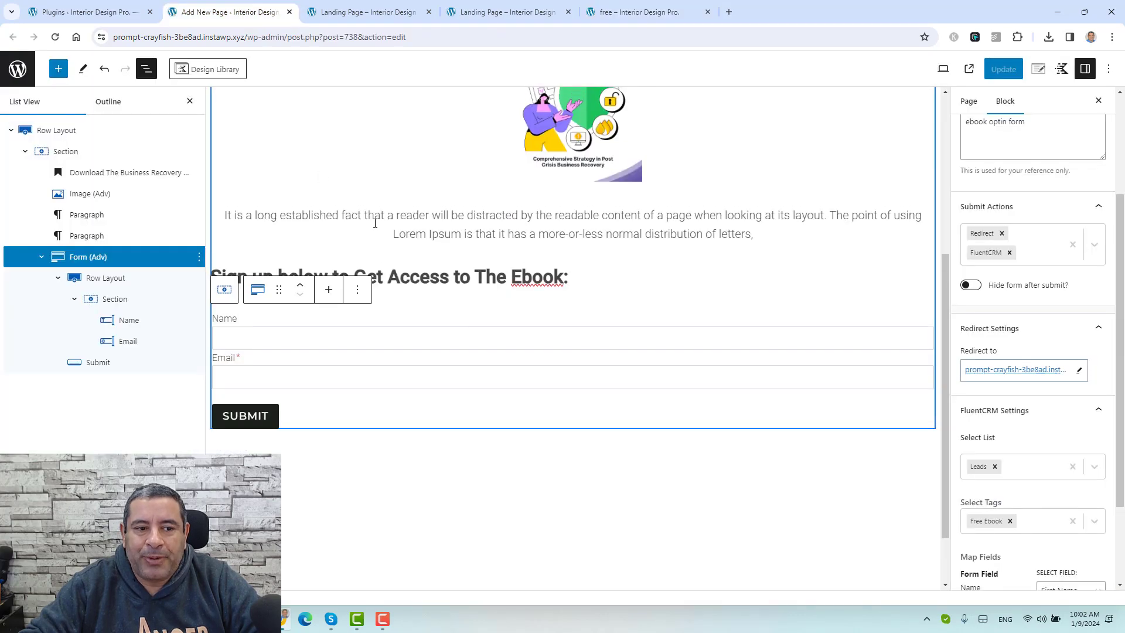
Step: Give the outer Row Layout a near-black background colour
{"action": "scroll", "coordinate": [381, 217], "scroll_direction": "up", "scroll_amount": 4}
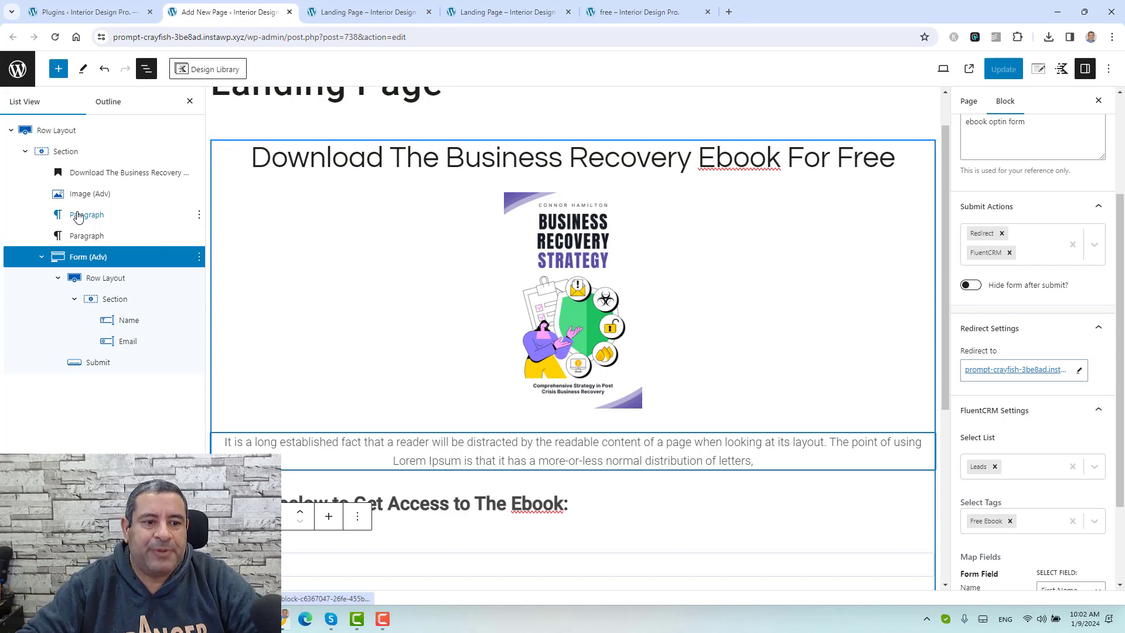
{"action": "left_click", "coordinate": [46, 133]}
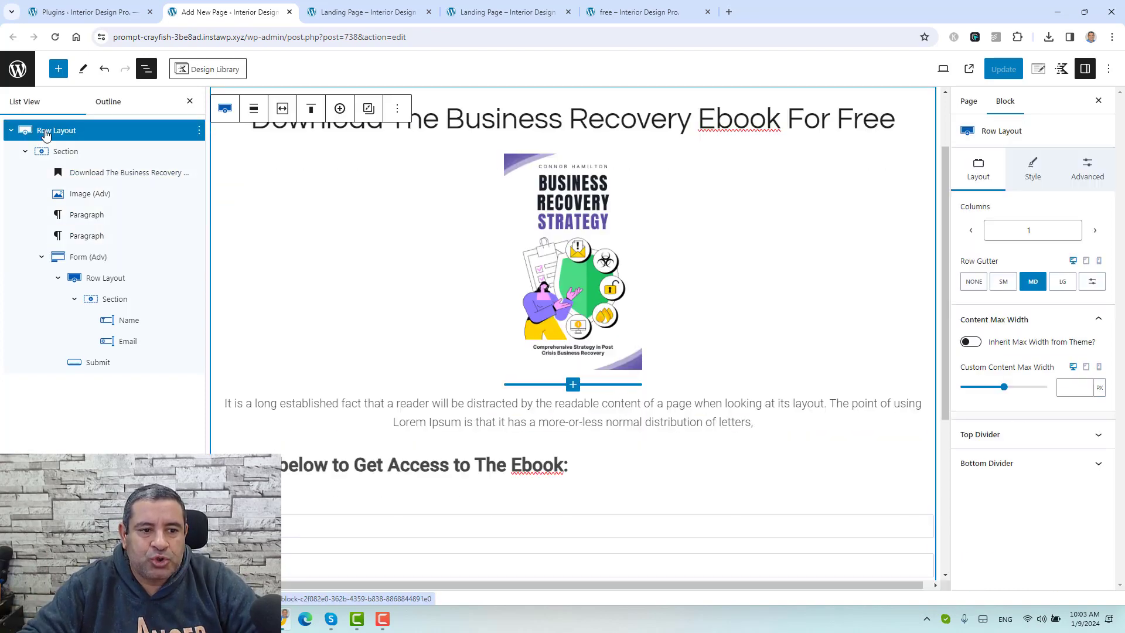
{"action": "left_click", "coordinate": [10, 133]}
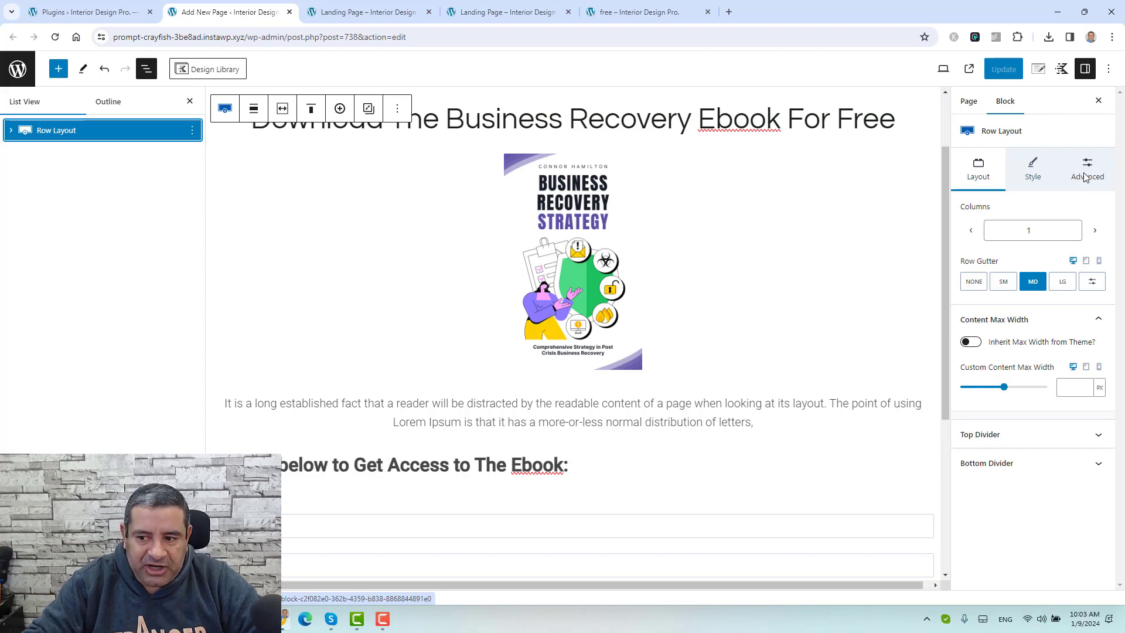
{"action": "left_click", "coordinate": [1036, 170]}
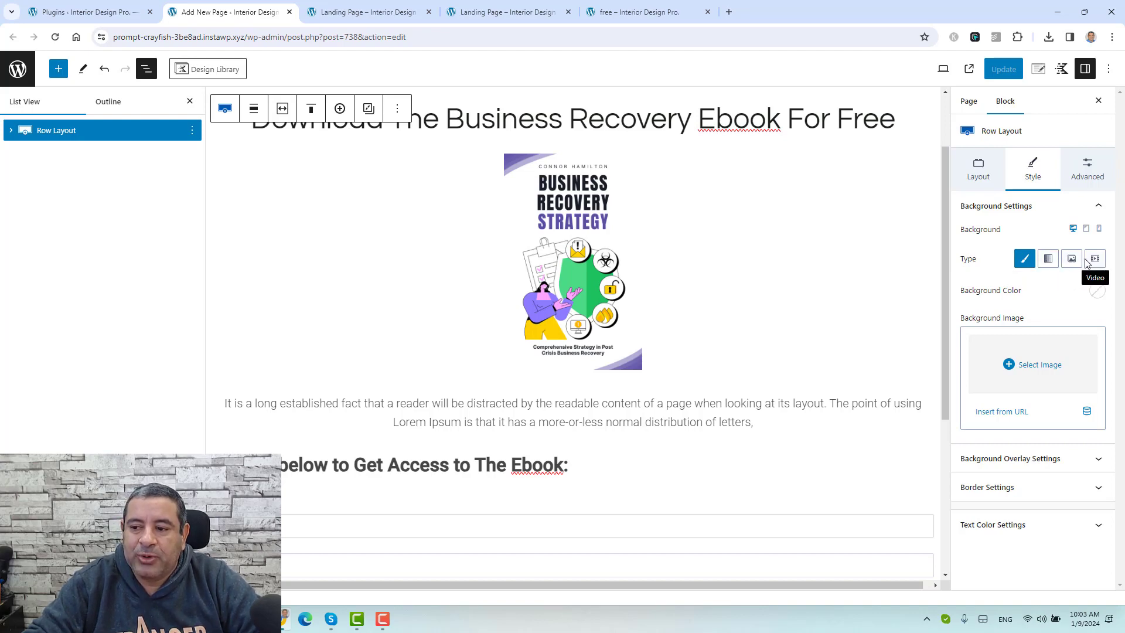
{"action": "left_click", "coordinate": [1097, 292]}
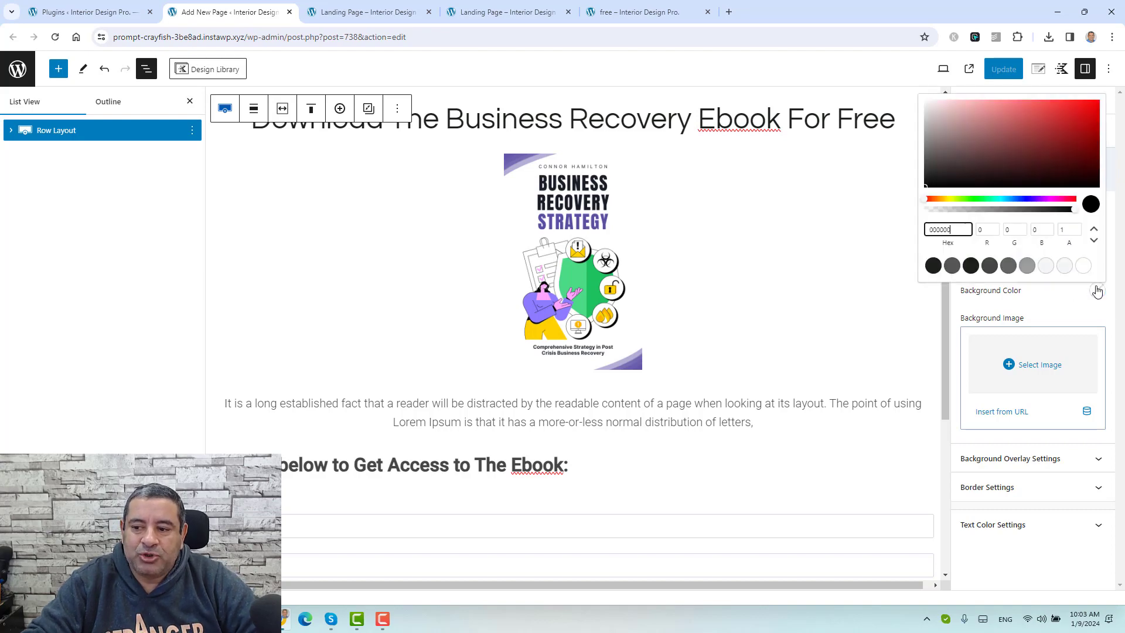
{"action": "left_click", "coordinate": [971, 266]}
{"action": "left_click", "coordinate": [1037, 308]}
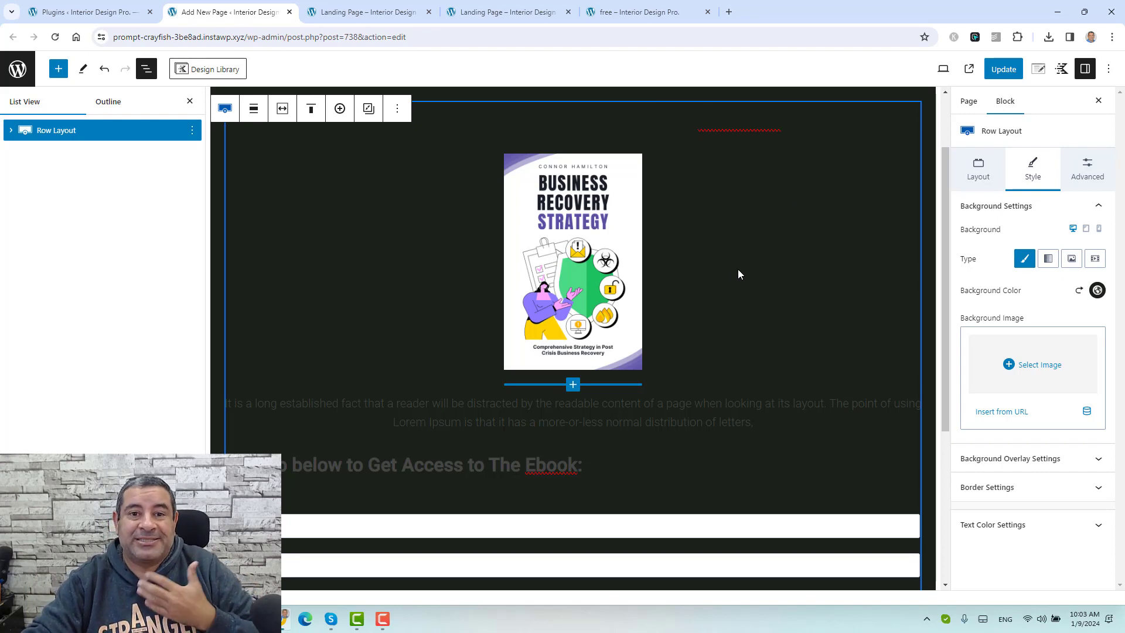
Step: Set the row's text colour to white and close List View
{"action": "scroll", "coordinate": [740, 285], "scroll_direction": "down", "scroll_amount": 3}
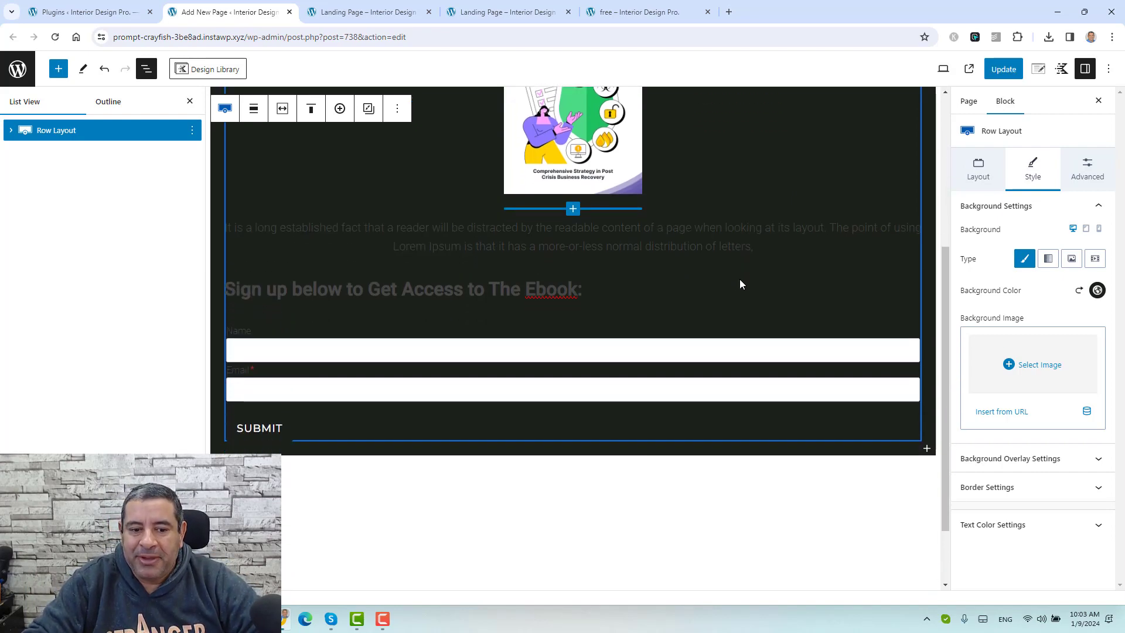
{"action": "left_click", "coordinate": [1056, 531]}
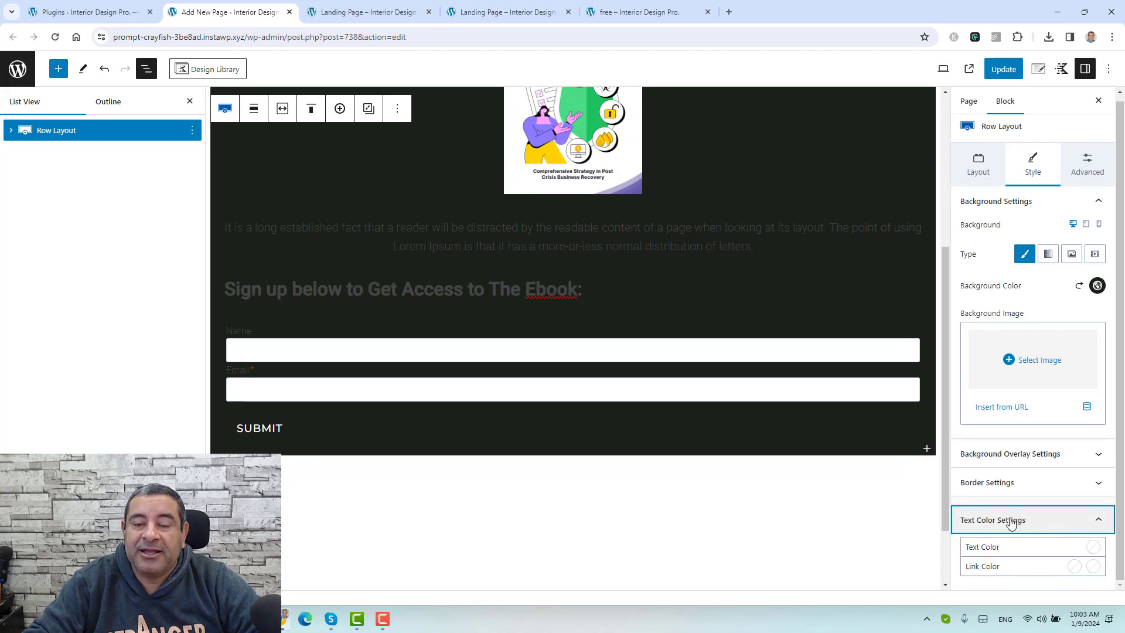
{"action": "left_click", "coordinate": [1094, 547]}
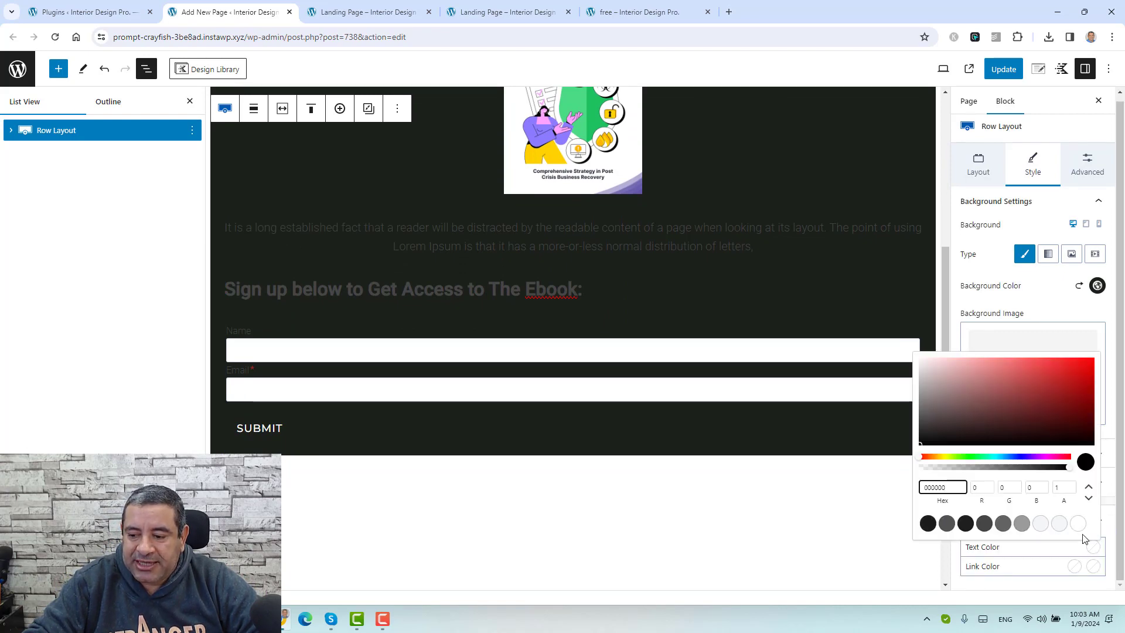
{"action": "left_click", "coordinate": [1078, 523]}
{"action": "scroll", "coordinate": [743, 328], "scroll_direction": "up", "scroll_amount": 4}
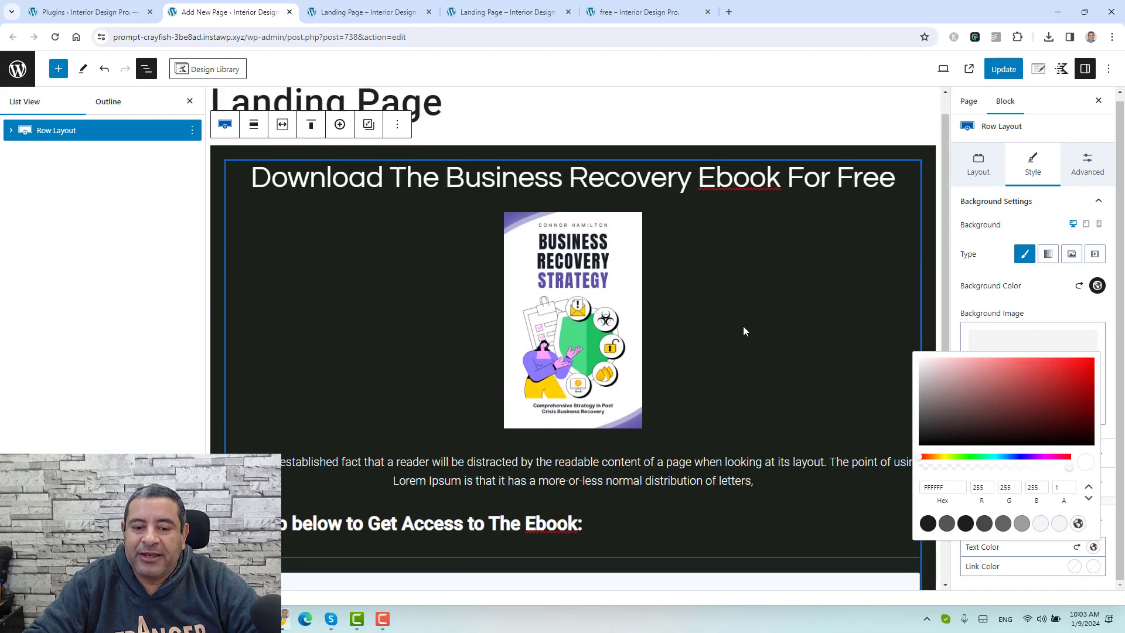
{"action": "scroll", "coordinate": [744, 321], "scroll_direction": "down", "scroll_amount": 3}
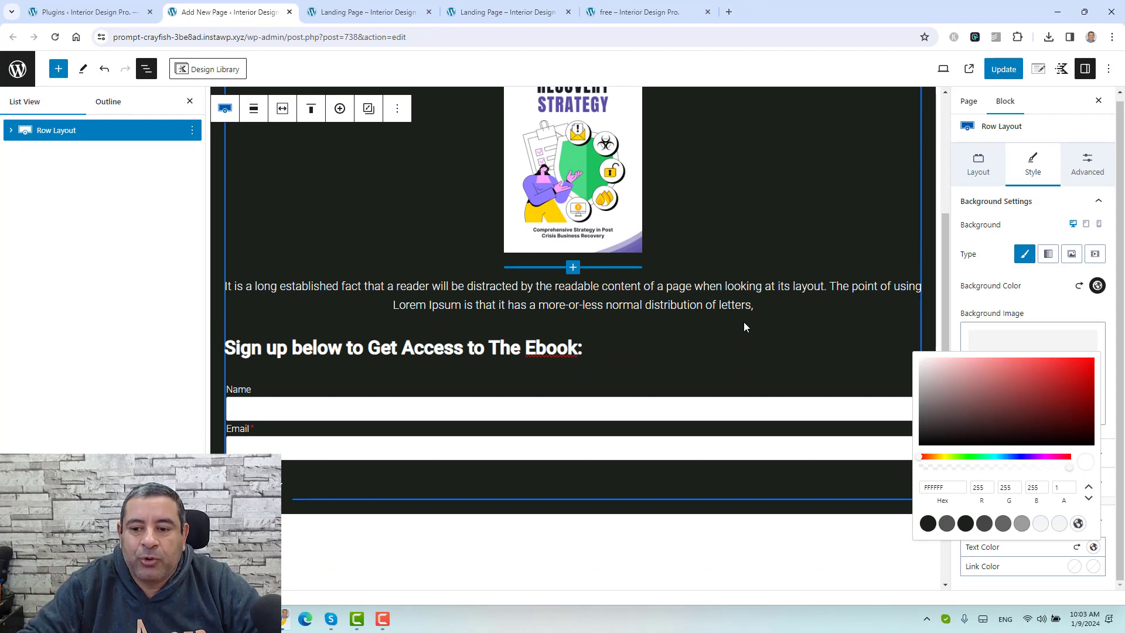
{"action": "scroll", "coordinate": [744, 326], "scroll_direction": "up", "scroll_amount": 1}
{"action": "scroll", "coordinate": [744, 323], "scroll_direction": "up", "scroll_amount": 3}
{"action": "left_click", "coordinate": [982, 266]}
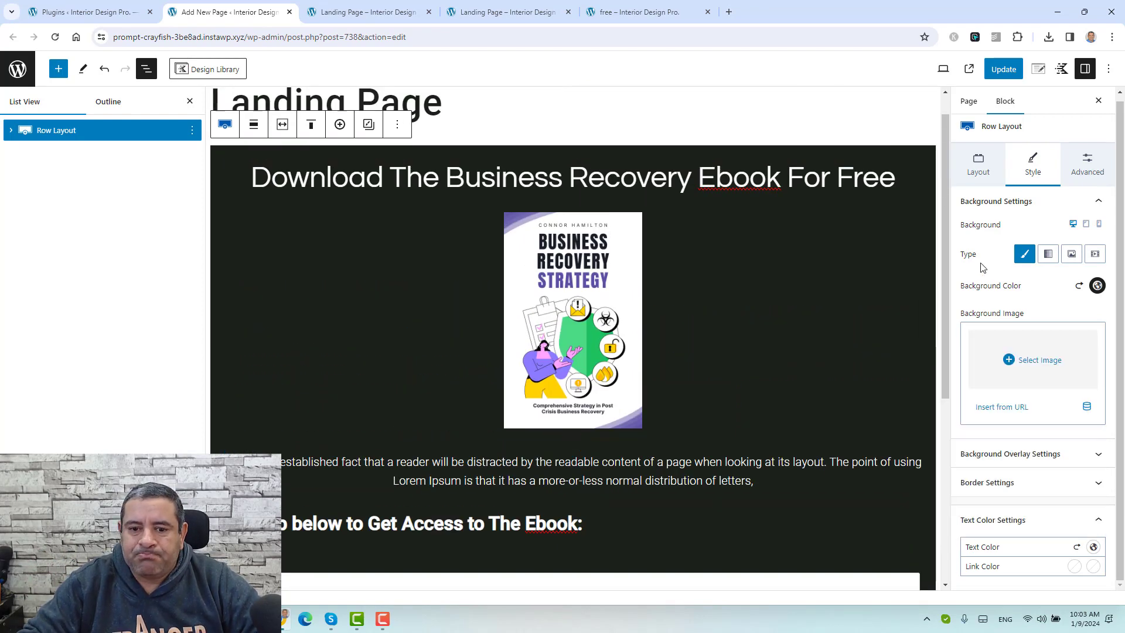
{"action": "left_click", "coordinate": [190, 102]}
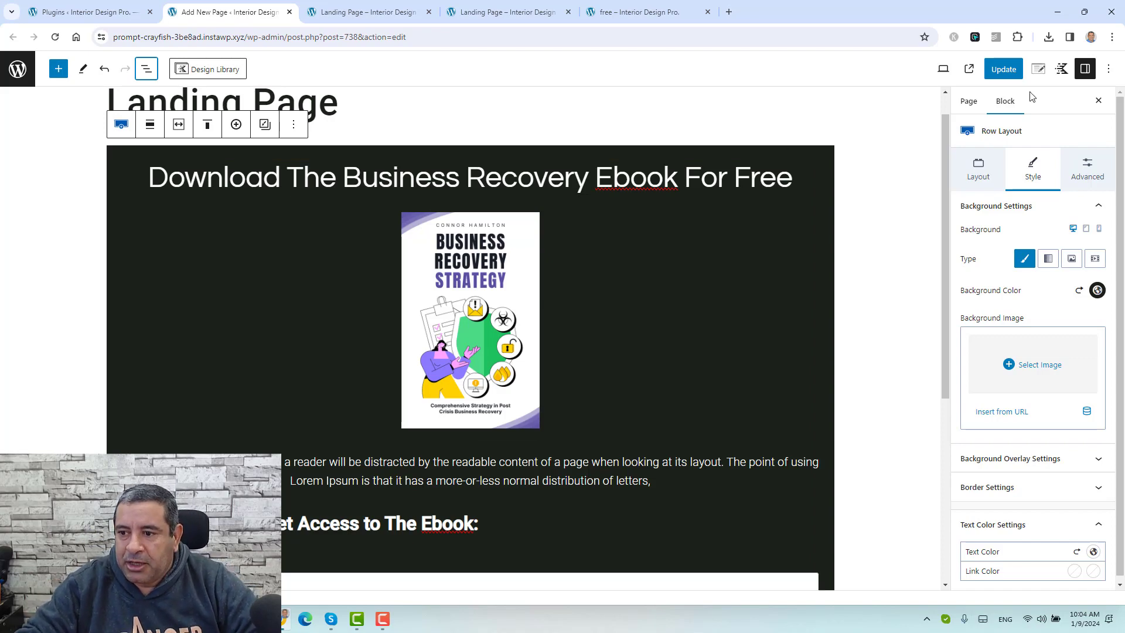
Step: Set the row's Custom Content Max Width to 950 and update the page
{"action": "left_click", "coordinate": [978, 176]}
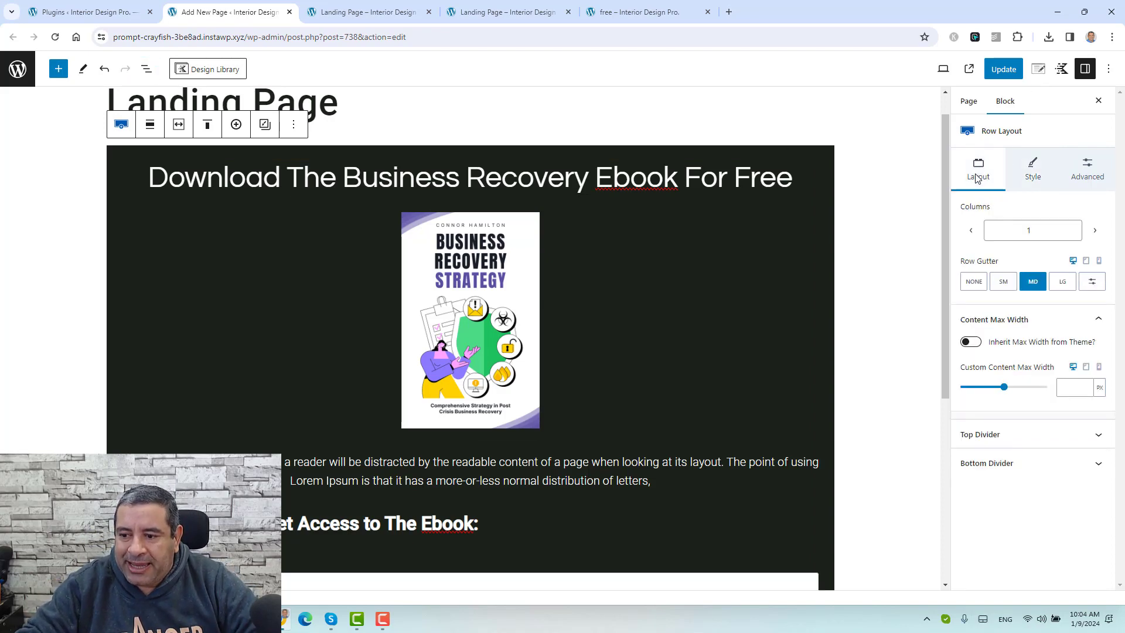
{"action": "left_click", "coordinate": [1066, 394]}
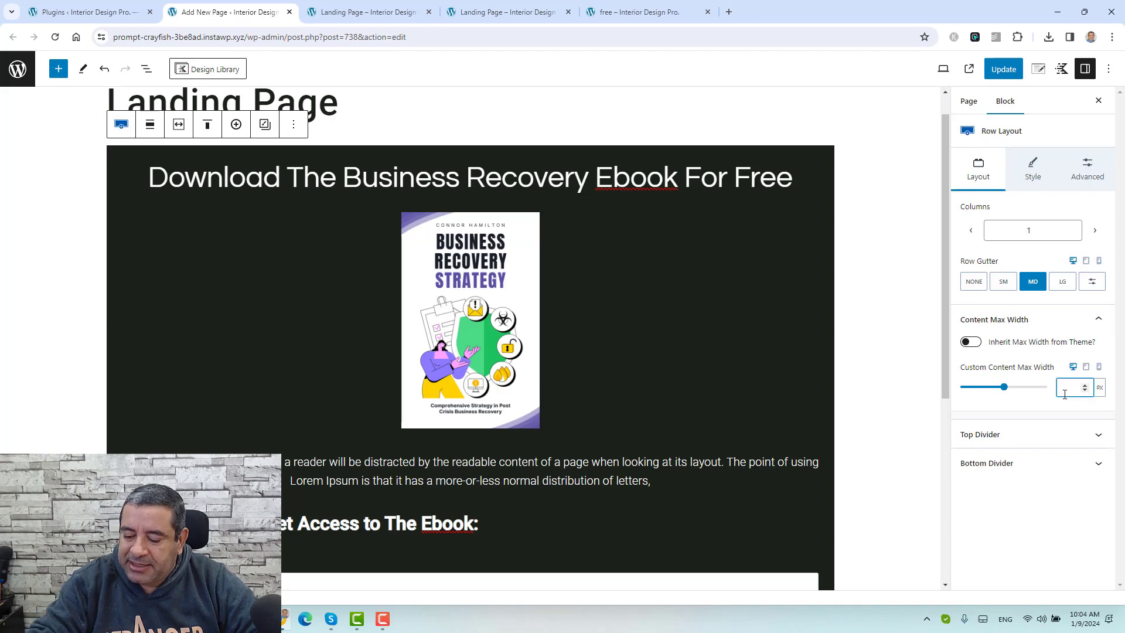
{"action": "type", "text": "950"}
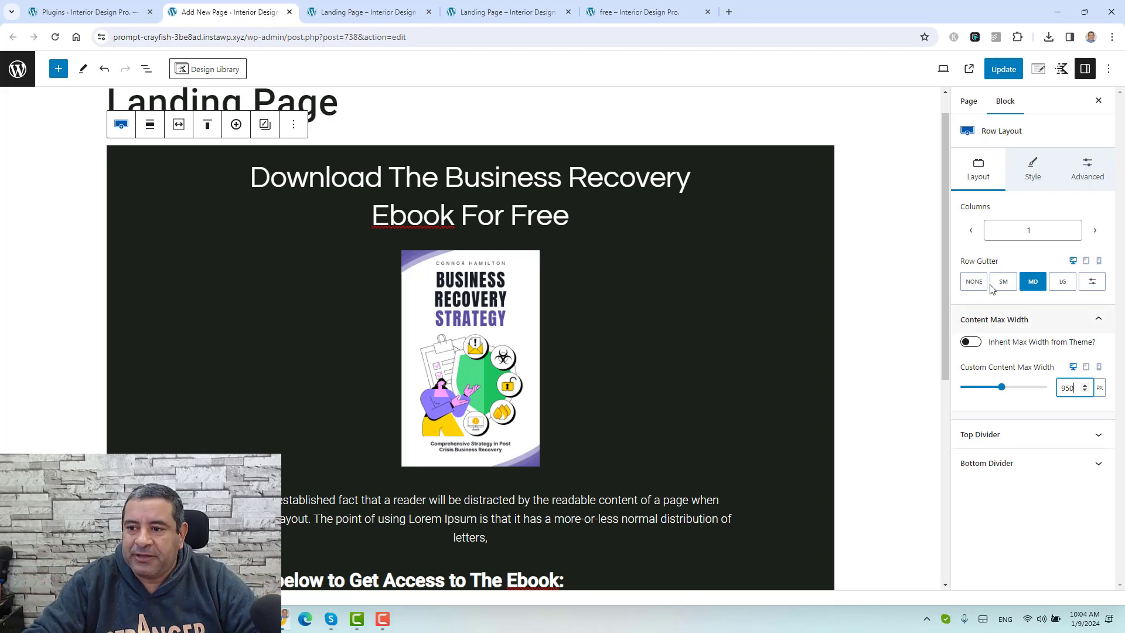
{"action": "left_click", "coordinate": [1004, 68]}
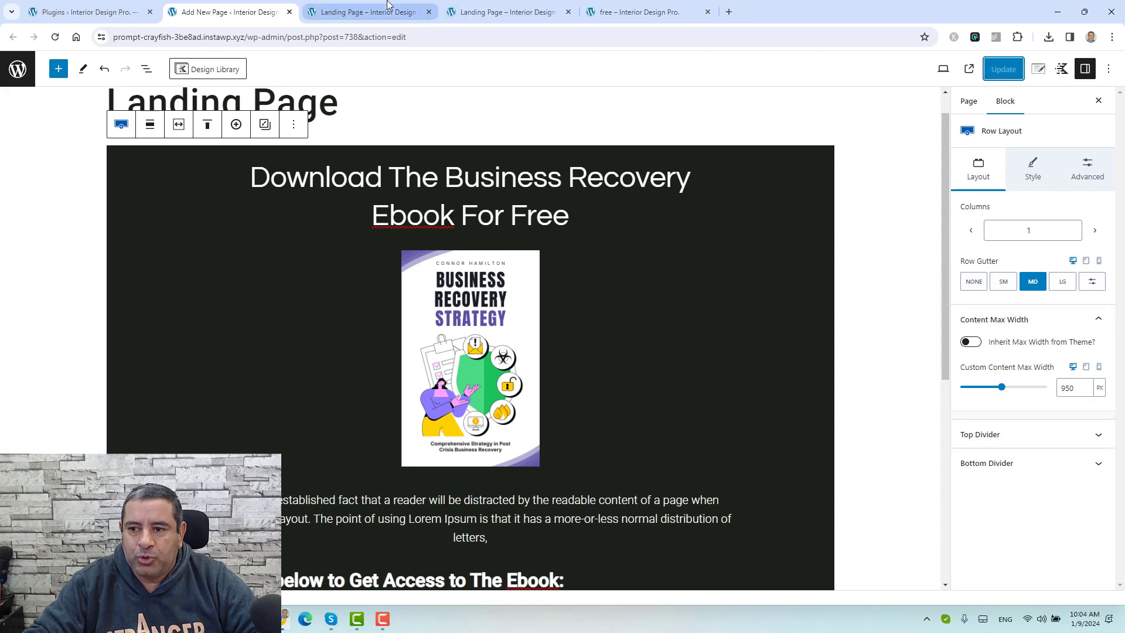
{"action": "left_click", "coordinate": [387, 5]}
Step: Reload the live landing page and compare it with the dark free ebook page
{"action": "left_click", "coordinate": [55, 37]}
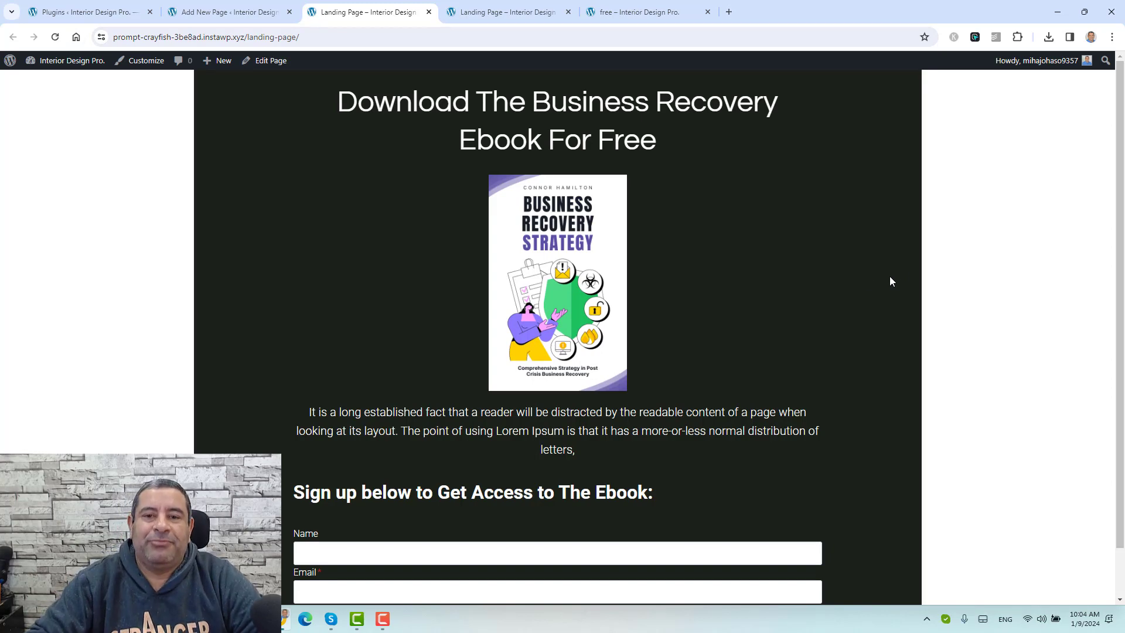
{"action": "left_click", "coordinate": [638, 12]}
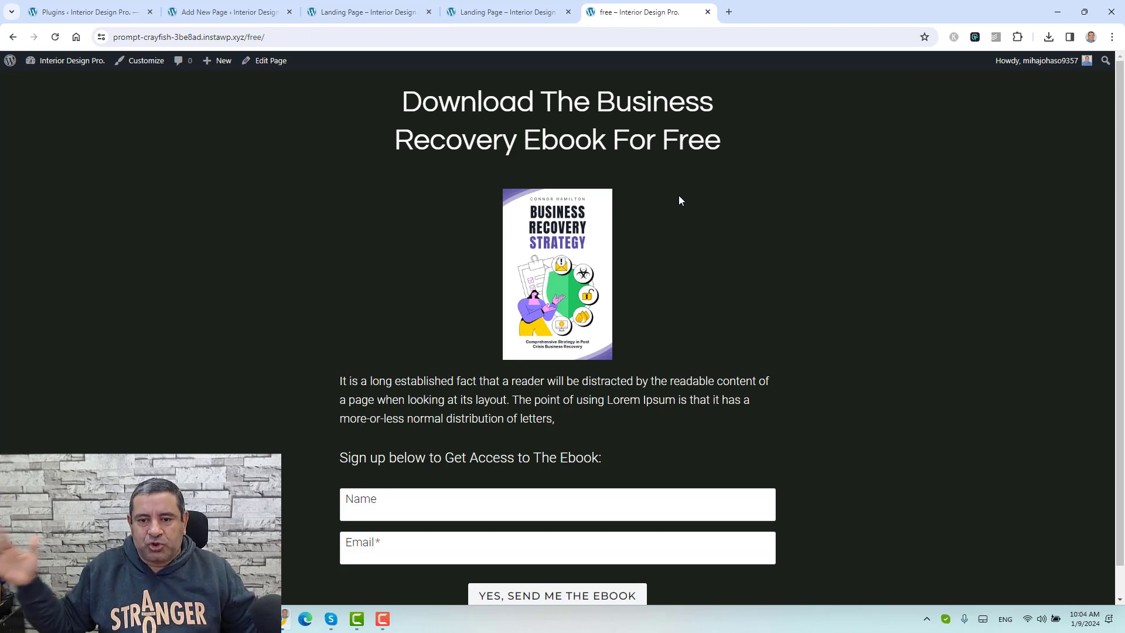
{"action": "left_click", "coordinate": [176, 13]}
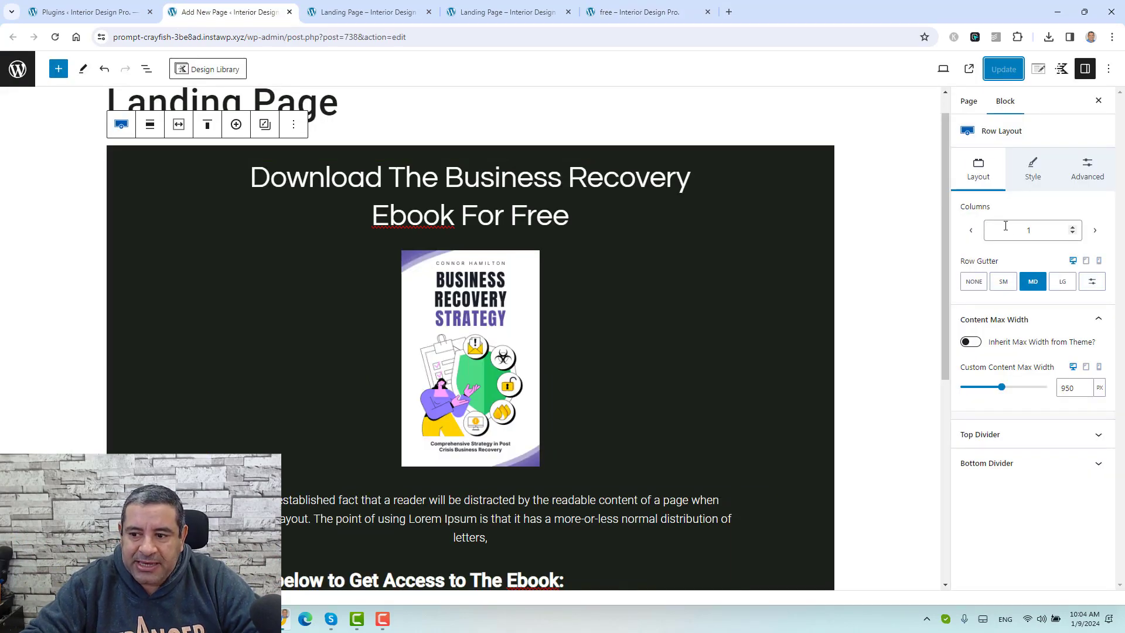
Step: Set the Row Layout alignment to Full width and check it on the live page
{"action": "left_click", "coordinate": [150, 124]}
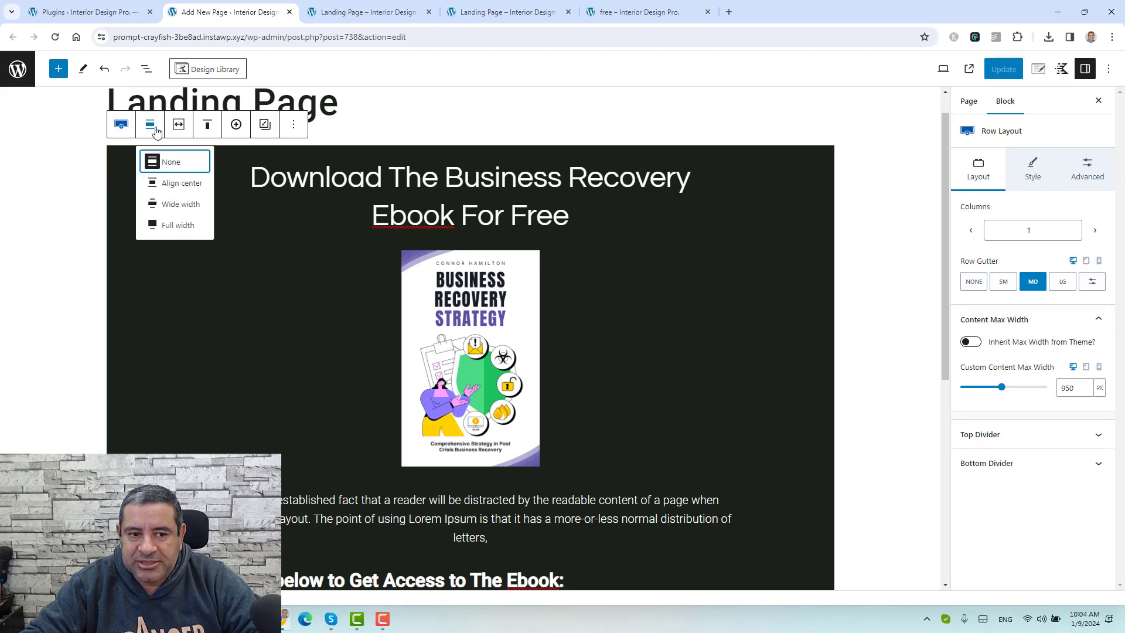
{"action": "left_click", "coordinate": [178, 226]}
{"action": "scroll", "coordinate": [785, 303], "scroll_direction": "down", "scroll_amount": 1}
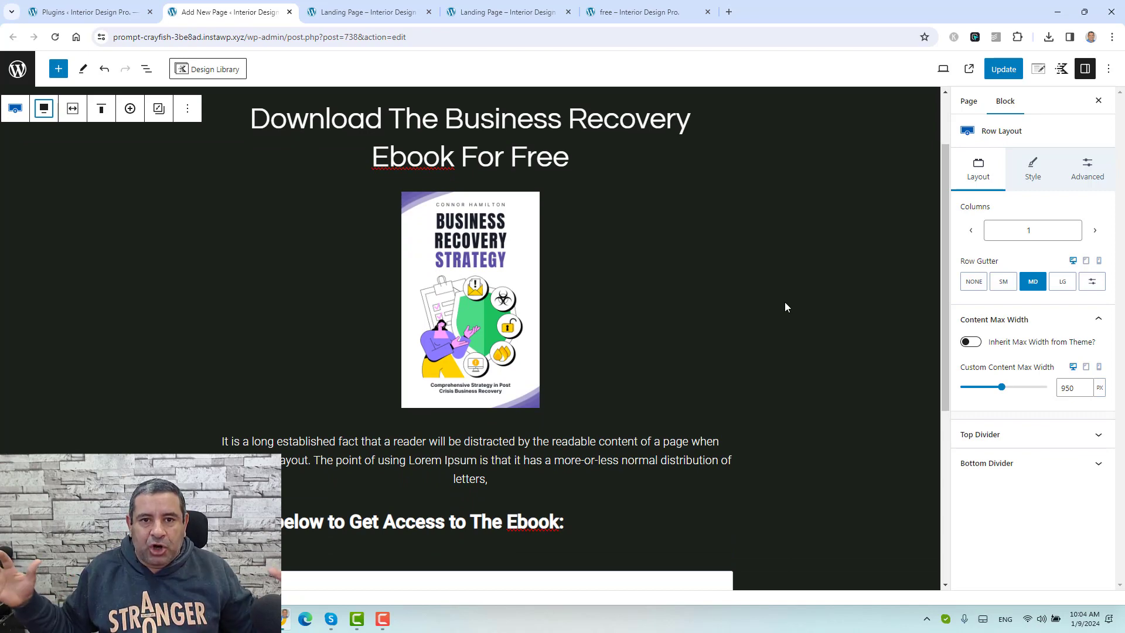
{"action": "scroll", "coordinate": [786, 307], "scroll_direction": "down", "scroll_amount": 3}
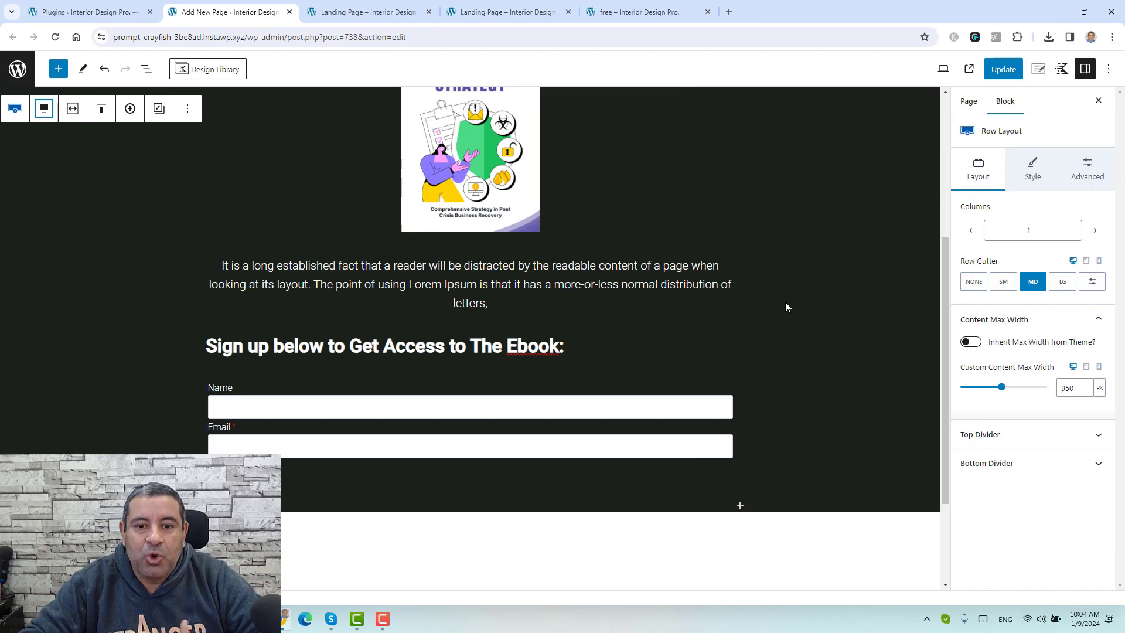
{"action": "left_click", "coordinate": [622, 6]}
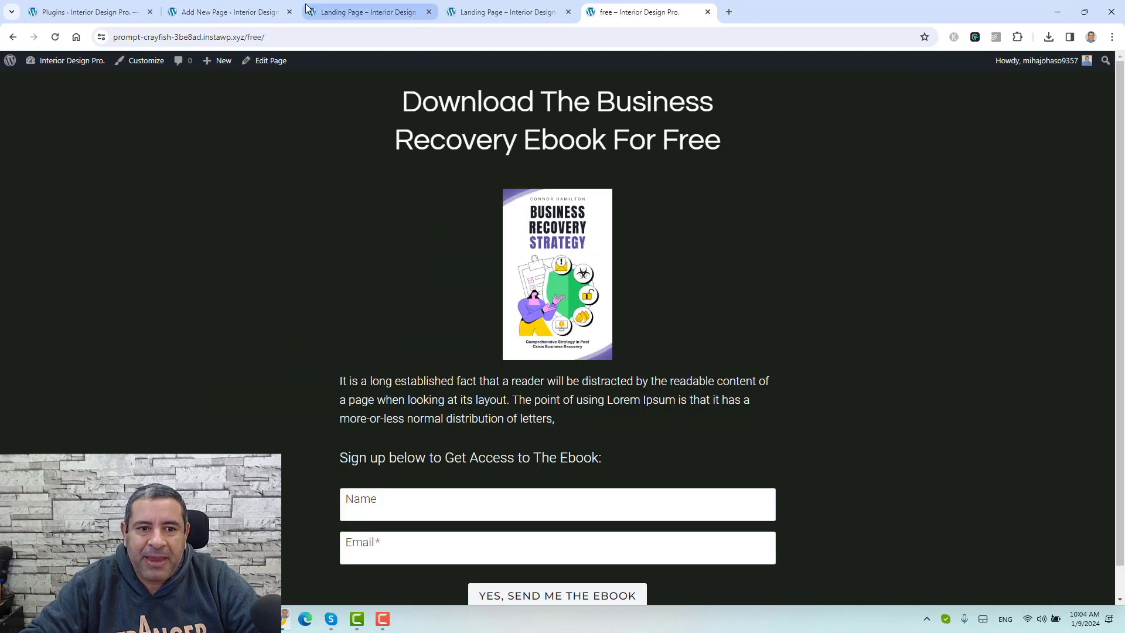
{"action": "scroll", "coordinate": [779, 280], "scroll_direction": "down", "scroll_amount": 1}
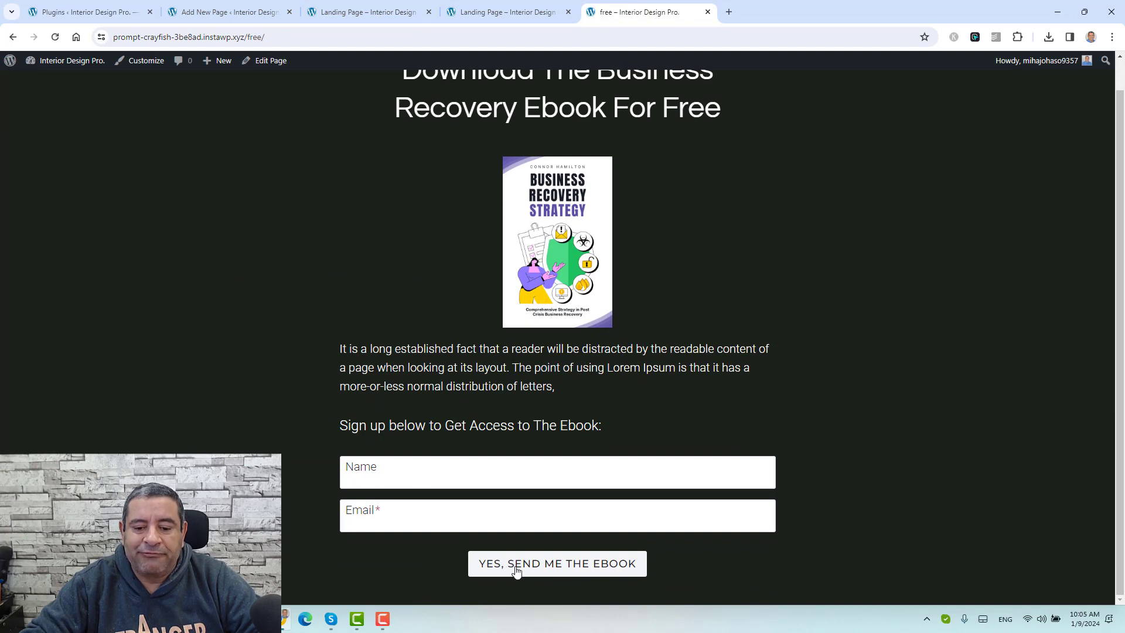
{"action": "left_click", "coordinate": [234, 11]}
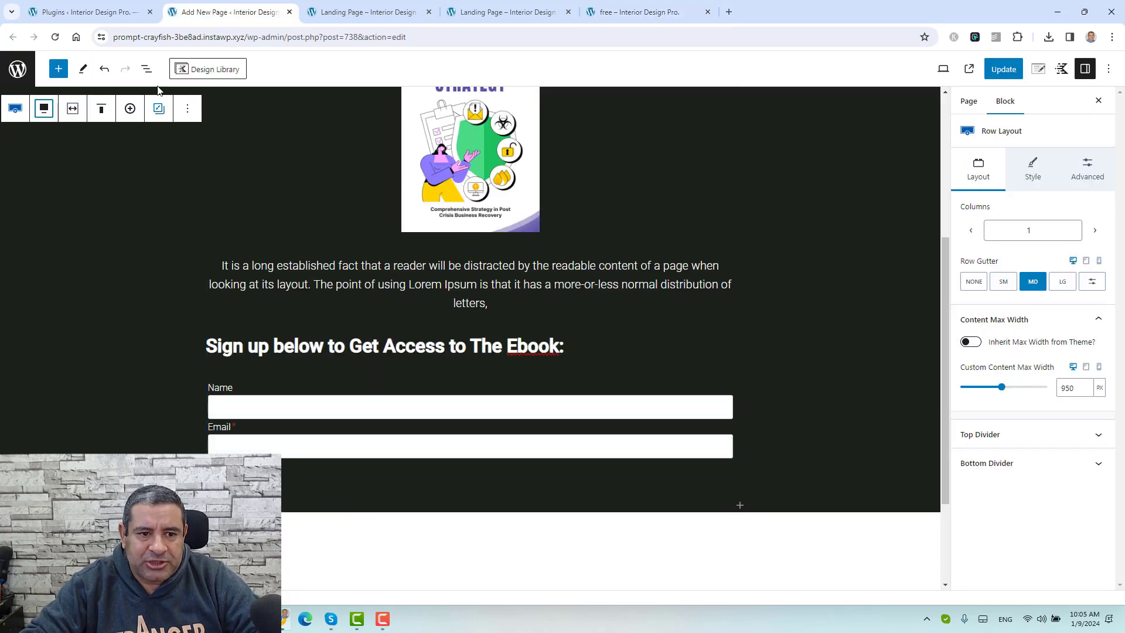
Step: In List View, select the Submit button inside the Form (Adv) block
{"action": "left_click", "coordinate": [147, 68]}
{"action": "left_click", "coordinate": [11, 131]}
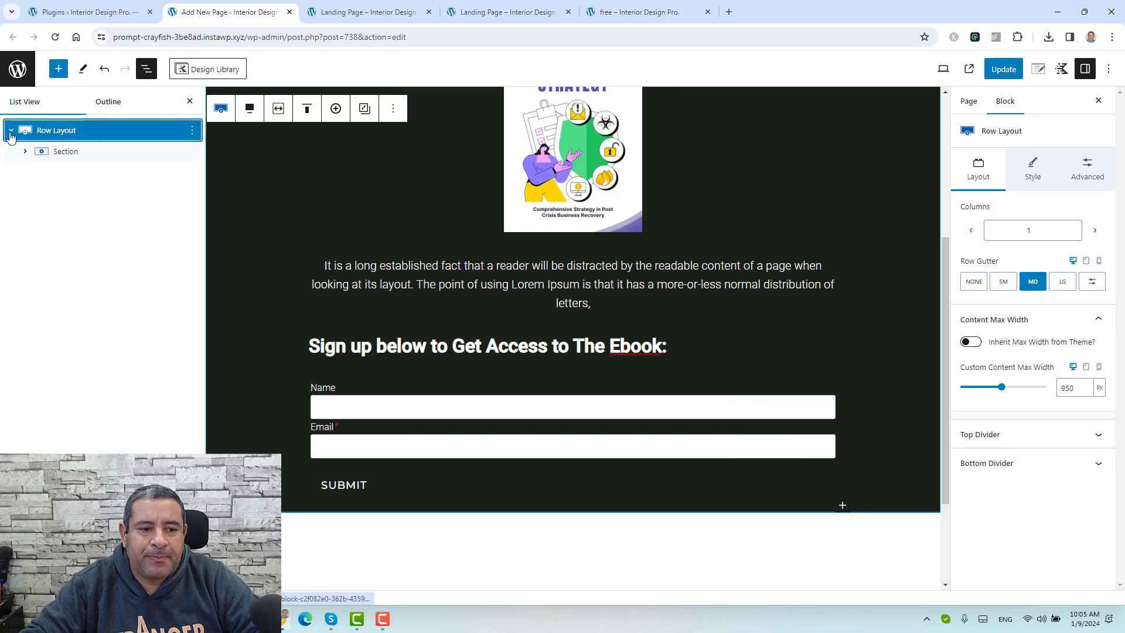
{"action": "left_click", "coordinate": [25, 151]}
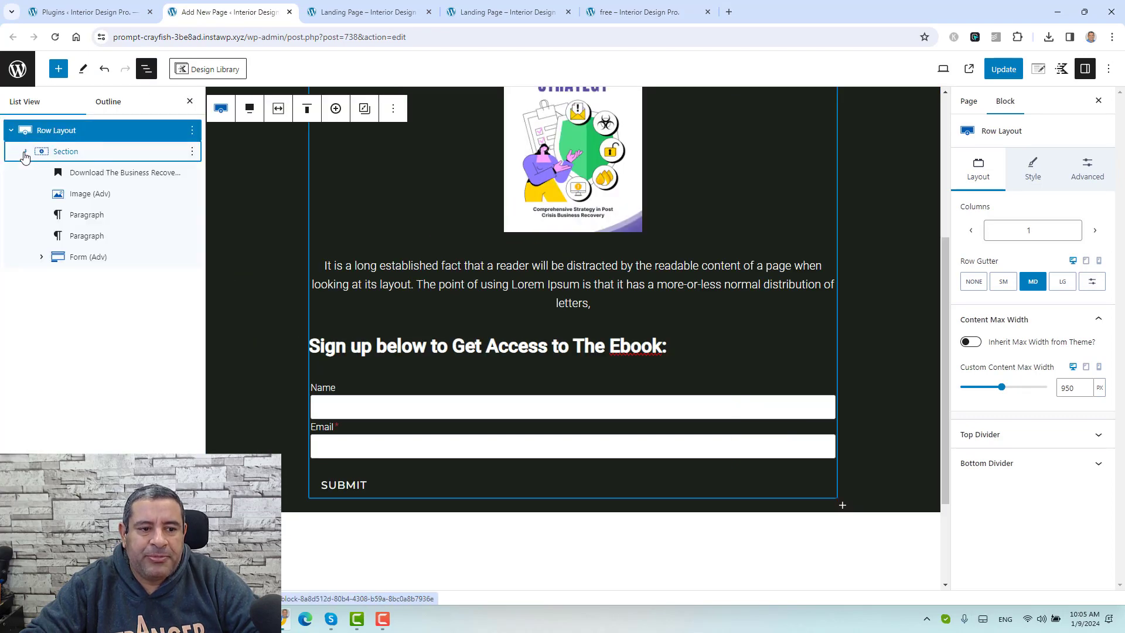
{"action": "left_click", "coordinate": [70, 257]}
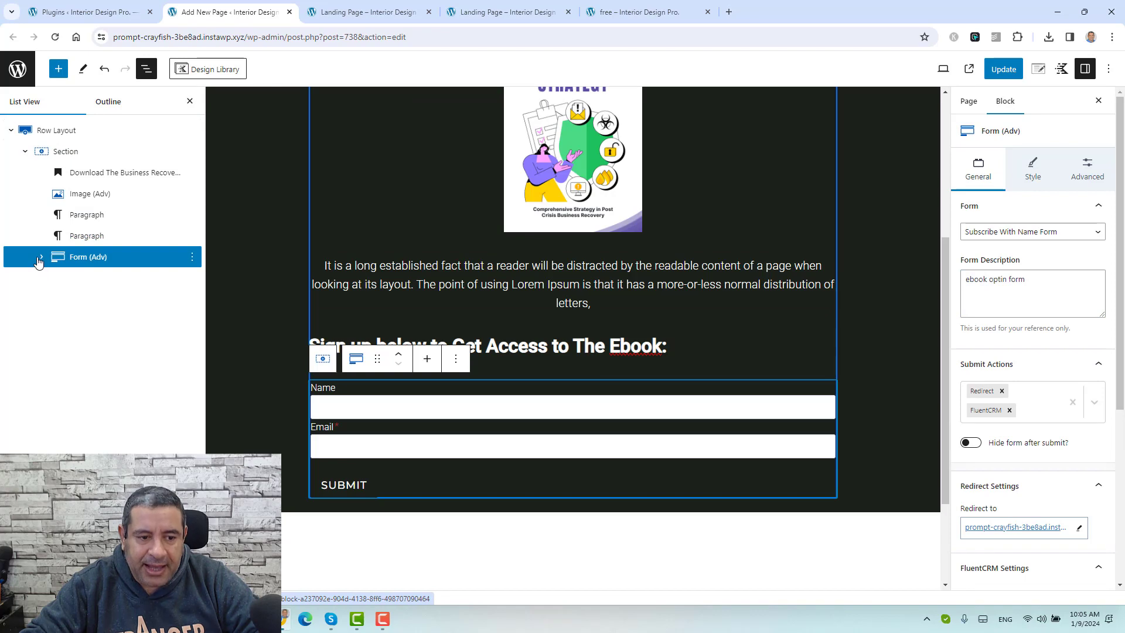
{"action": "left_click", "coordinate": [40, 257]}
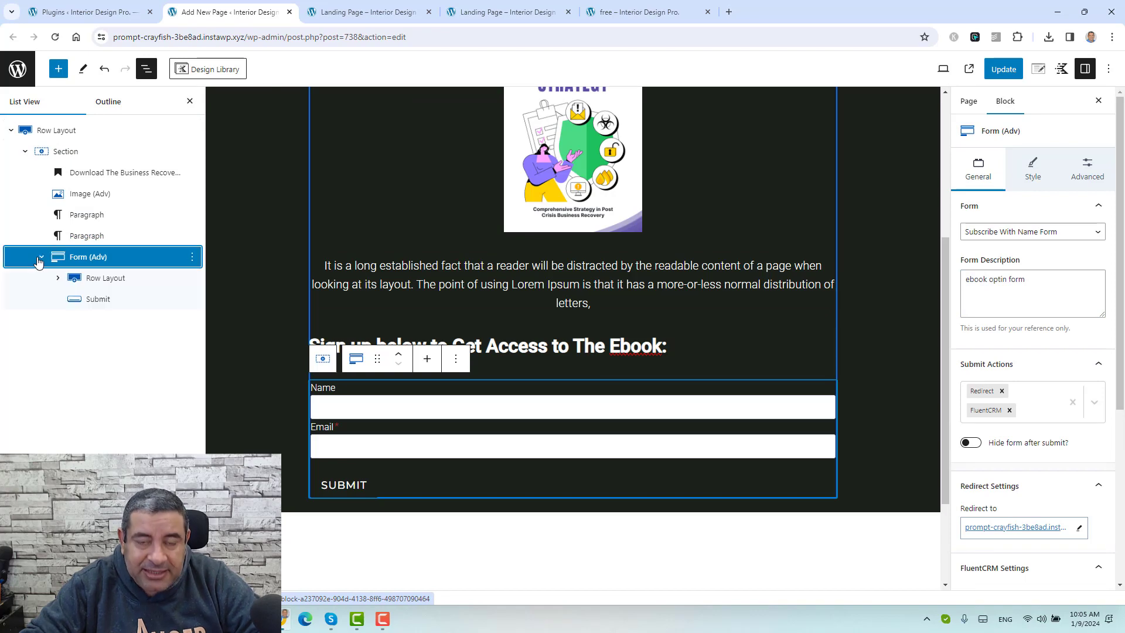
{"action": "left_click", "coordinate": [94, 300]}
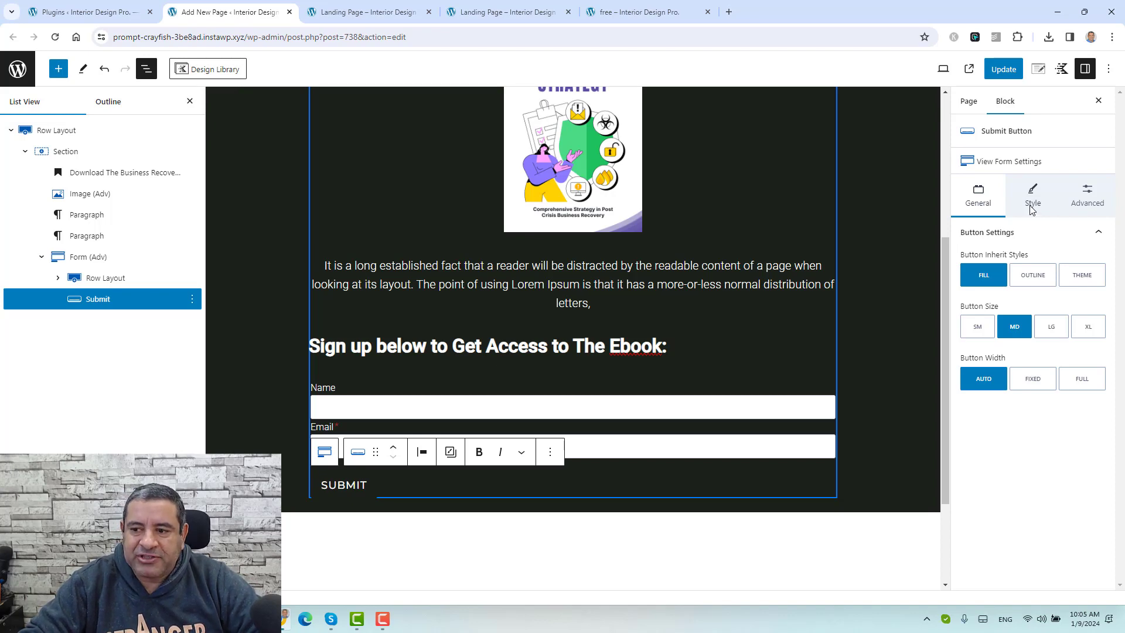
Step: Give the Submit button a light F5F6F8 background and black 000000 text
{"action": "left_click", "coordinate": [1035, 200]}
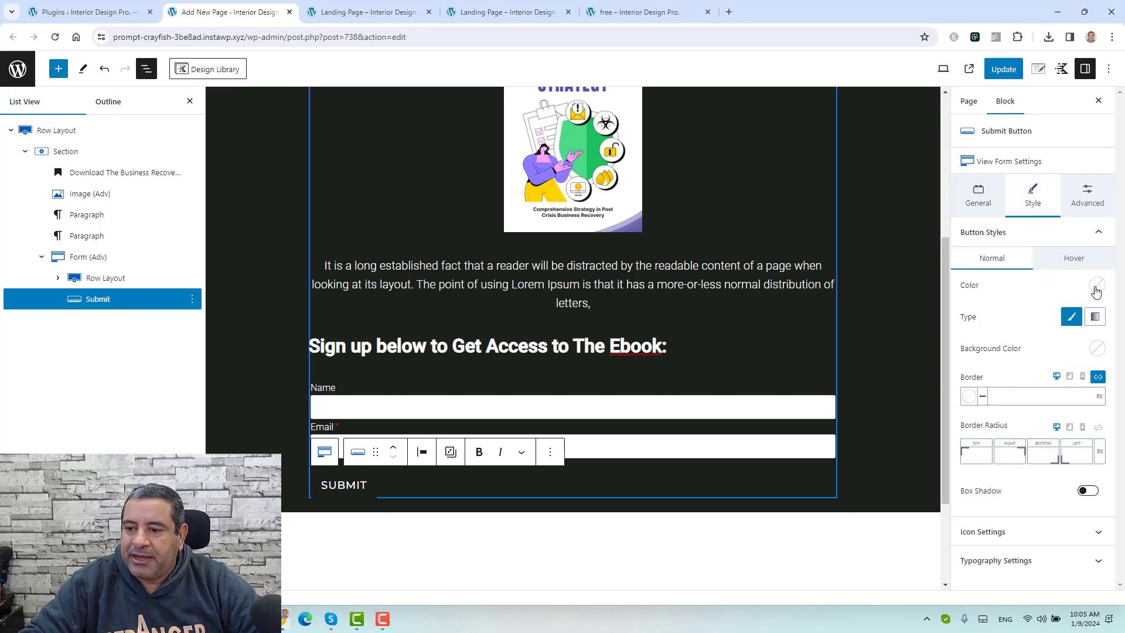
{"action": "left_click", "coordinate": [1099, 350]}
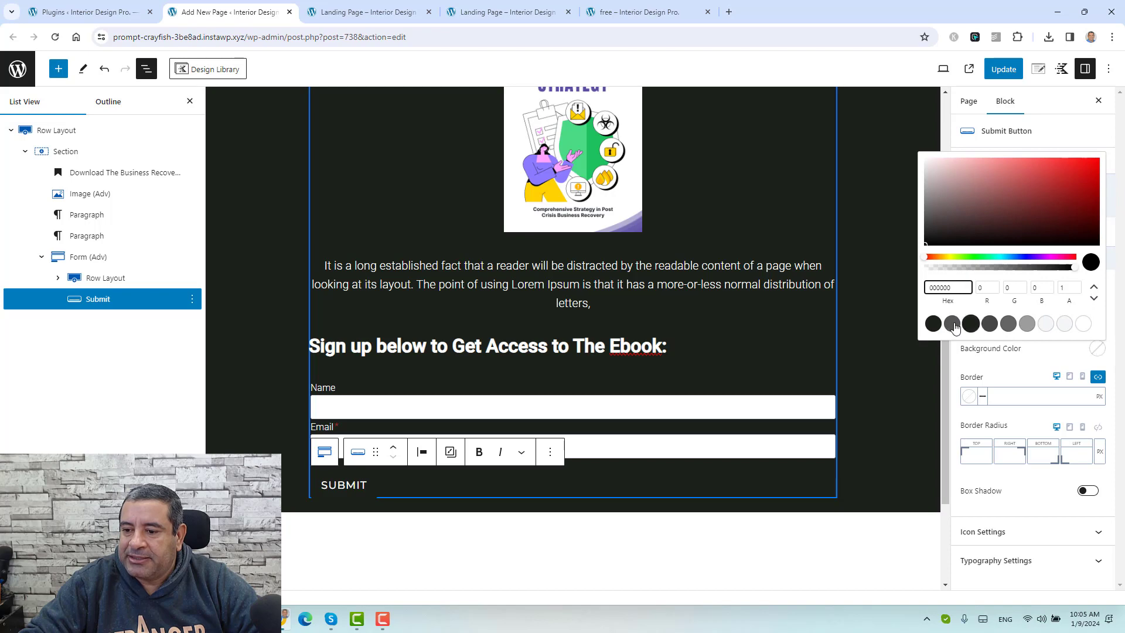
{"action": "left_click", "coordinate": [1047, 325]}
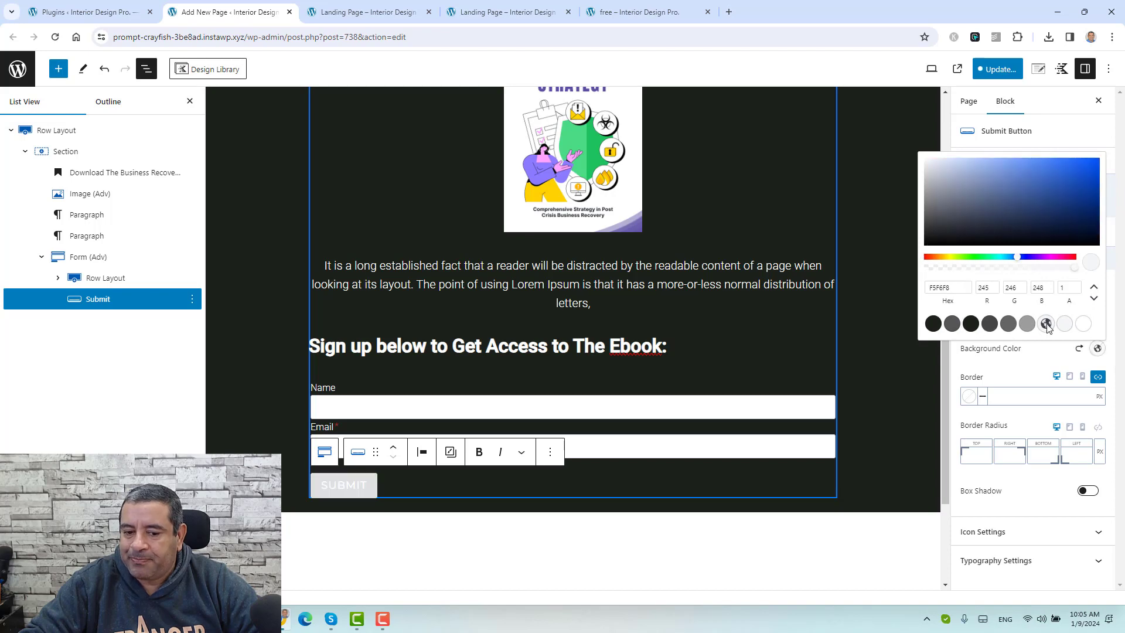
{"action": "left_click", "coordinate": [1037, 357]}
{"action": "left_click", "coordinate": [1095, 287]}
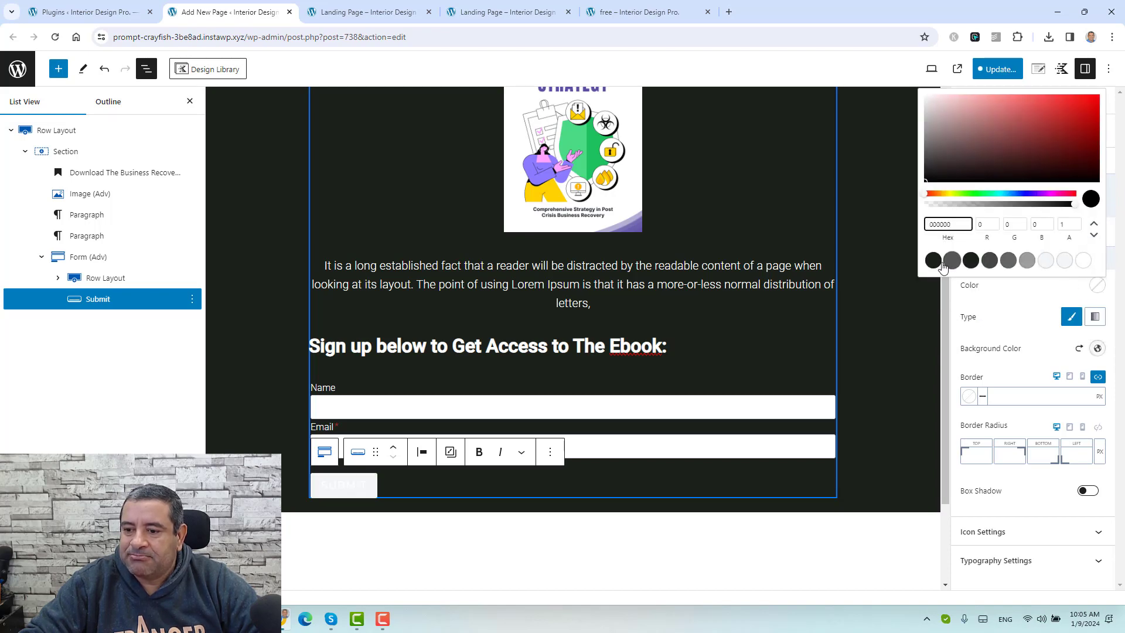
{"action": "left_click", "coordinate": [971, 260]}
{"action": "left_click", "coordinate": [1017, 338]}
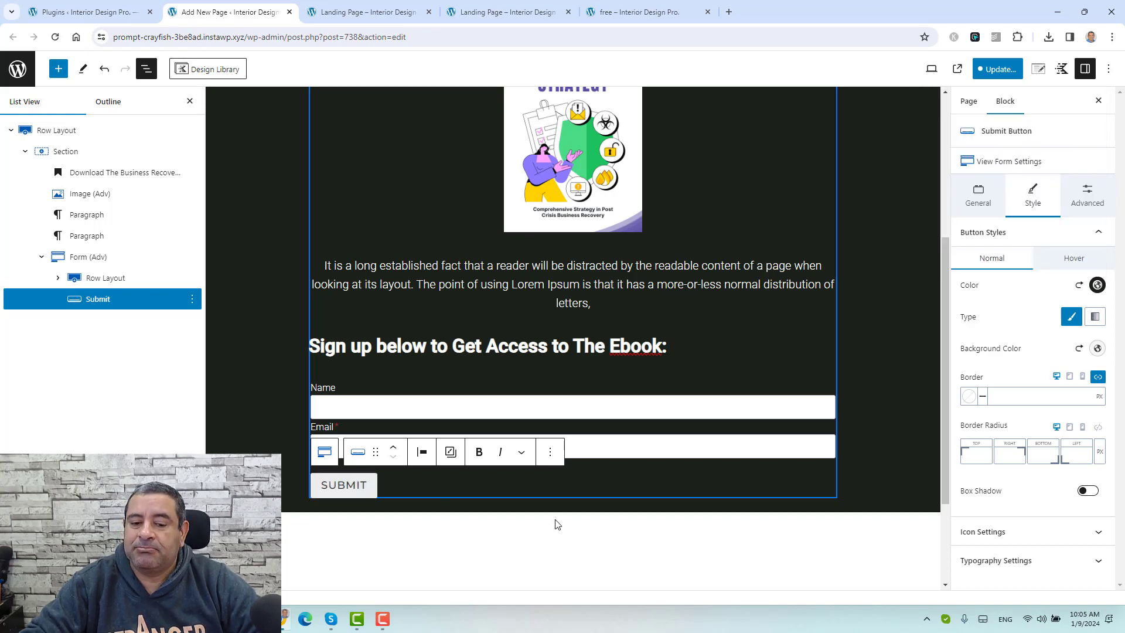
Step: Change the button label from SUBMIT to 'YES, I WANT THE EBOOK'
{"action": "left_click", "coordinate": [366, 494]}
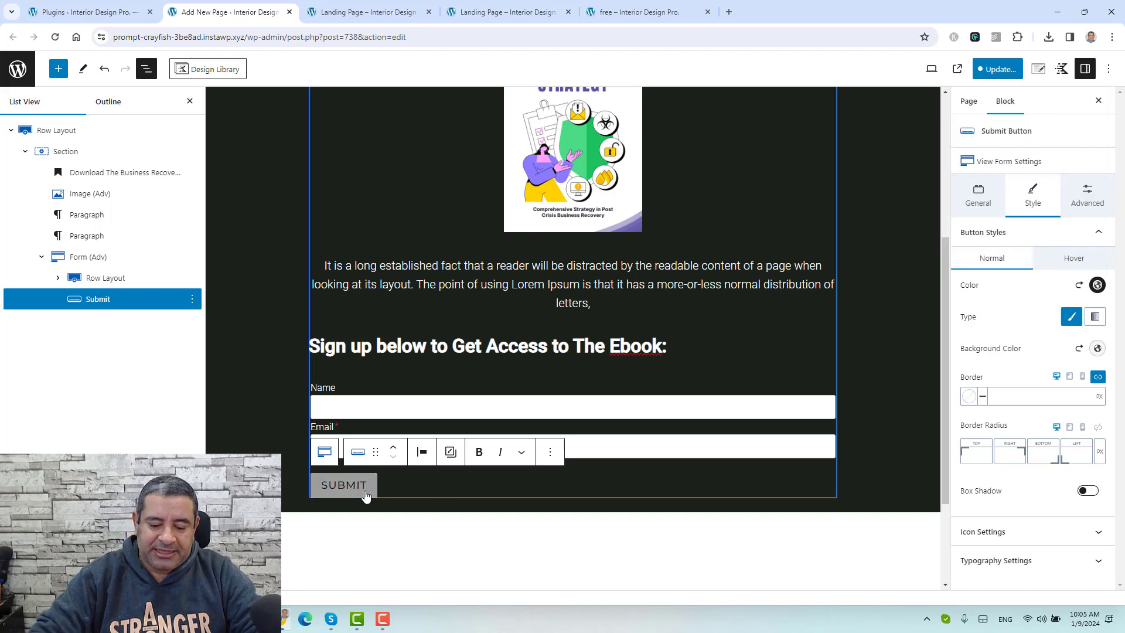
{"action": "key", "text": "BackSpace"}
{"action": "key", "text": "BackSpace"}
{"action": "key", "text": "BackSpace"}
{"action": "key", "text": "BackSpace"}
{"action": "key", "text": "BackSpace"}
{"action": "key", "text": "BackSpace"}
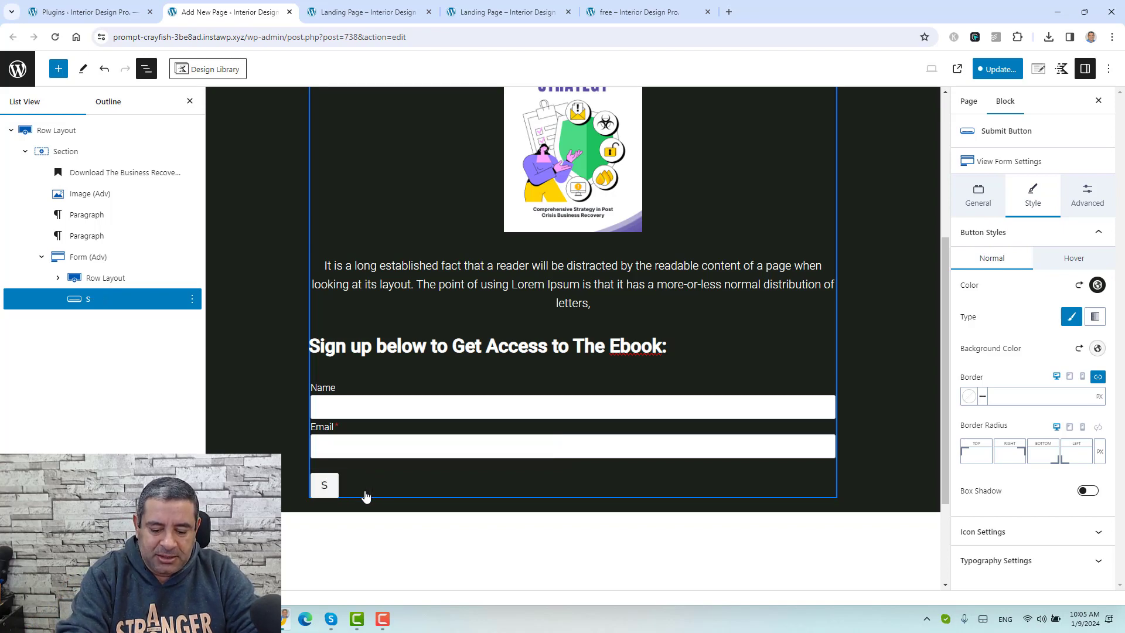
{"action": "type", "text": "yes,"}
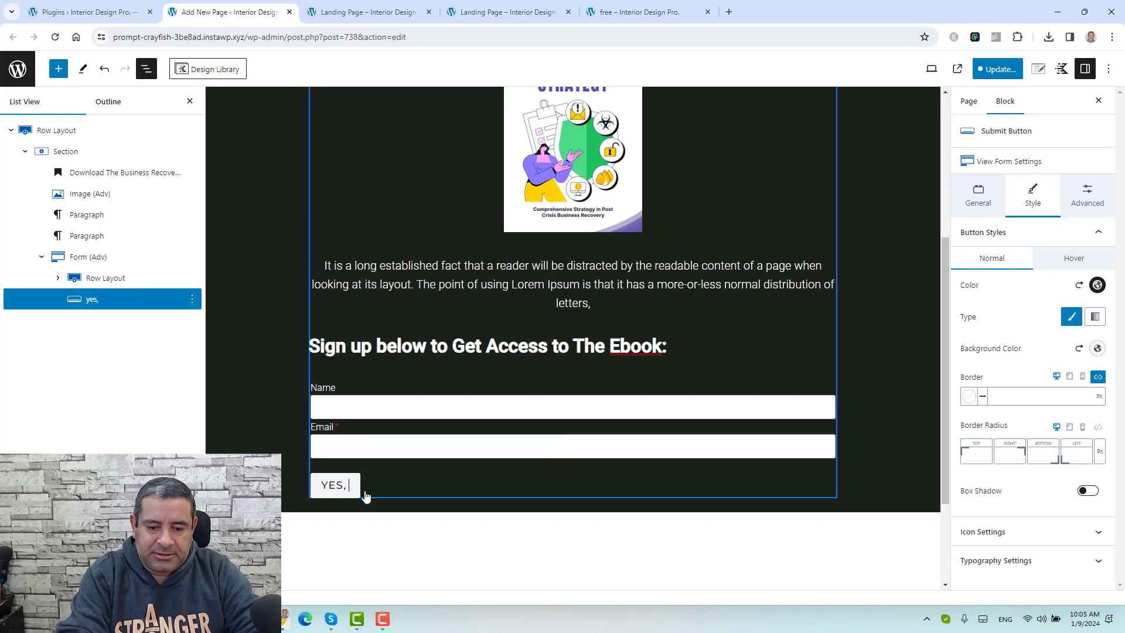
{"action": "type", "text": " i WANT THE EBOOK"}
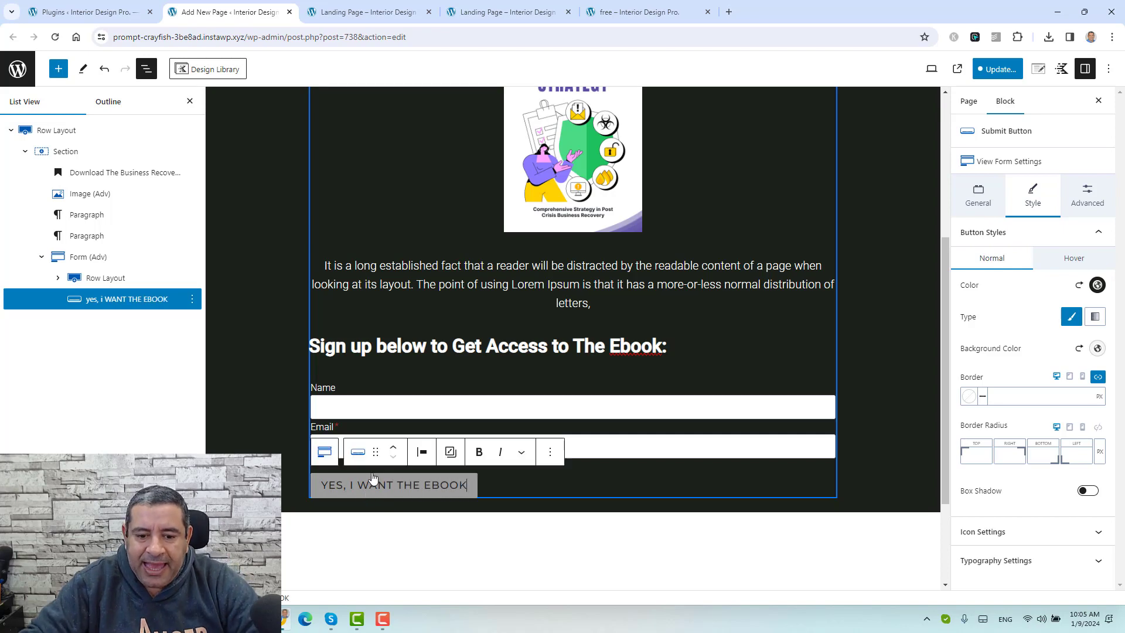
Step: Centre the button beneath the form fields and check it on the live page
{"action": "left_click", "coordinate": [422, 452]}
{"action": "left_click", "coordinate": [472, 510]}
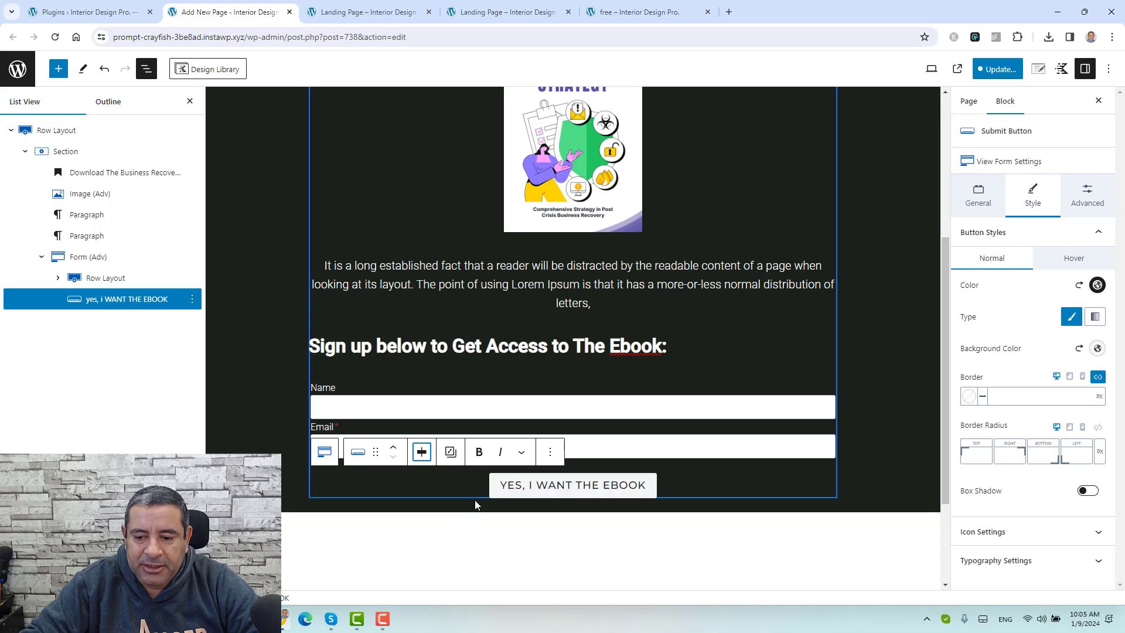
{"action": "left_click", "coordinate": [900, 392]}
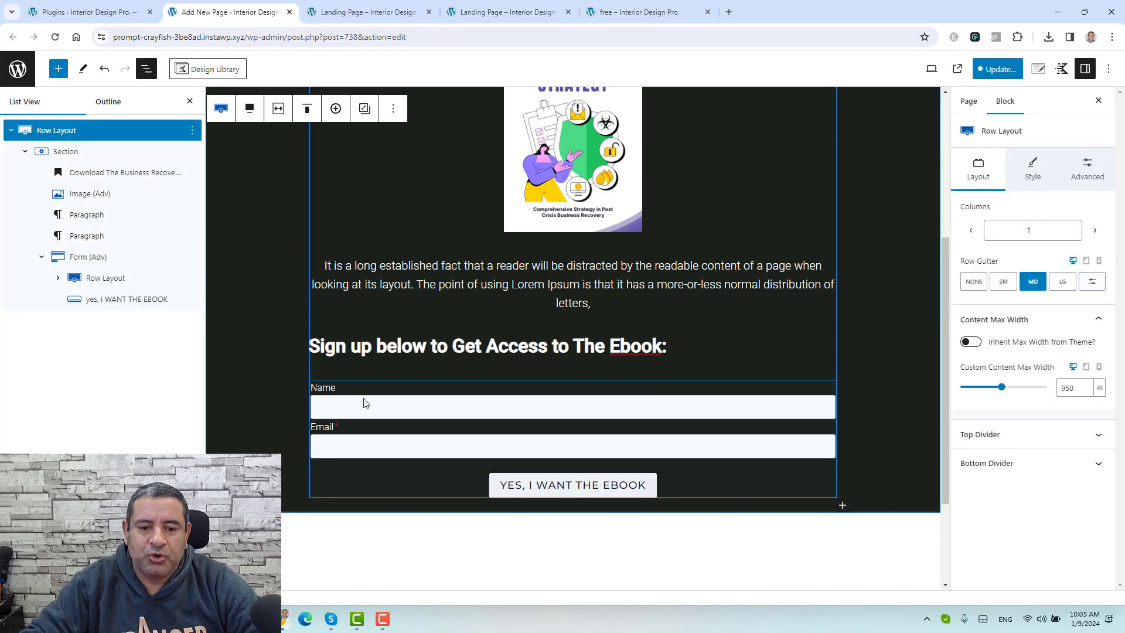
{"action": "left_click", "coordinate": [619, 12]}
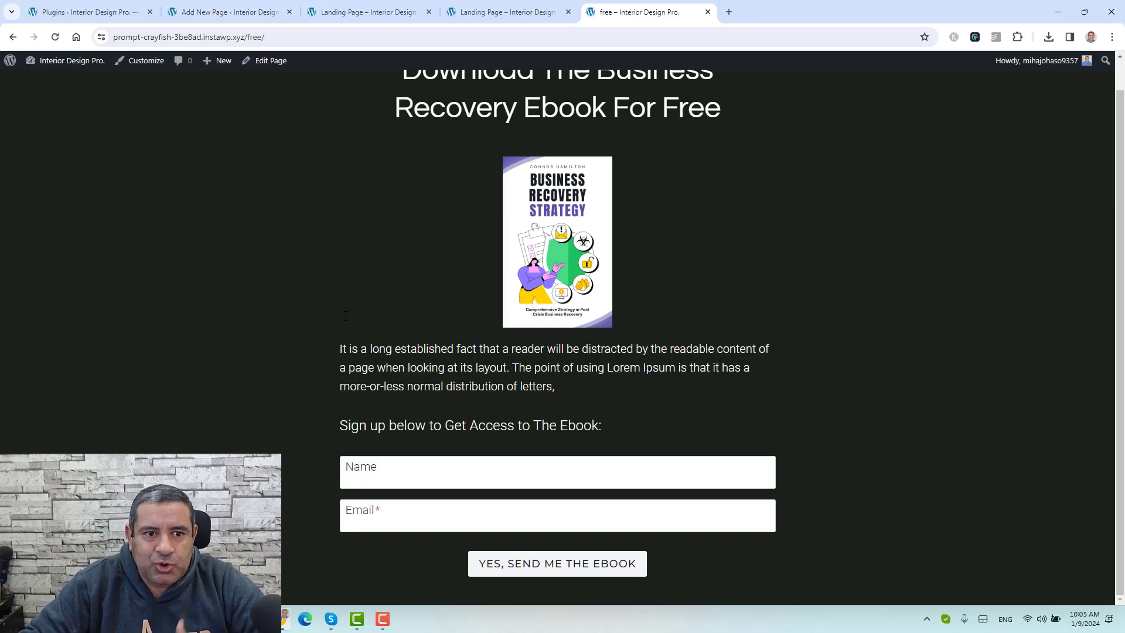
{"action": "left_click", "coordinate": [263, 12]}
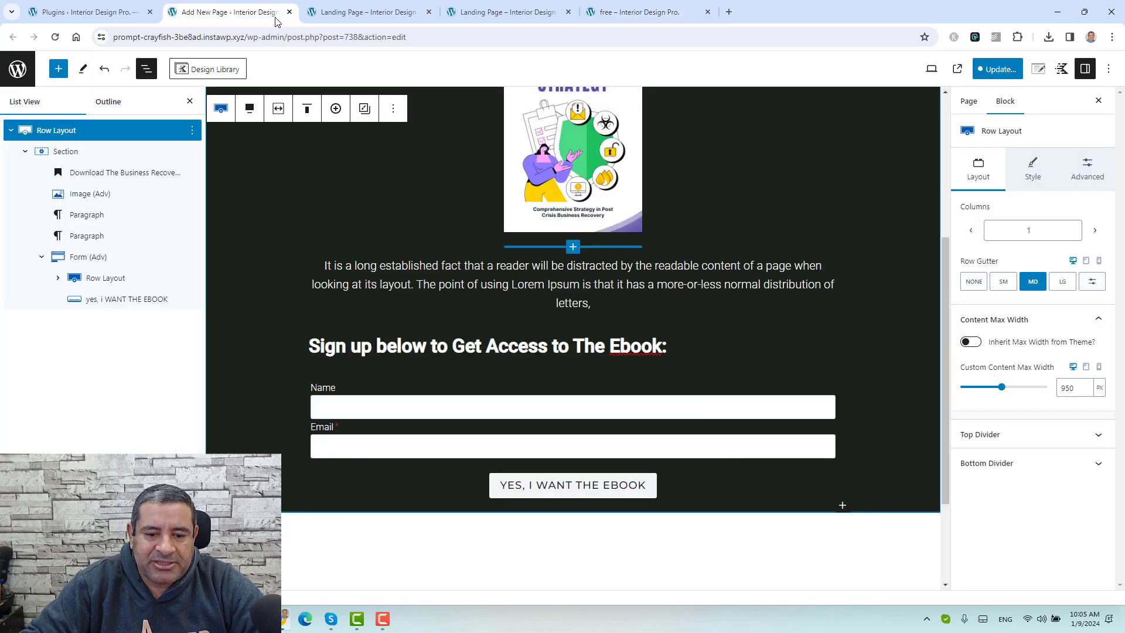
Step: Select Form (Adv), review its Style and General settings, then select the form's inner row
{"action": "left_click", "coordinate": [421, 384]}
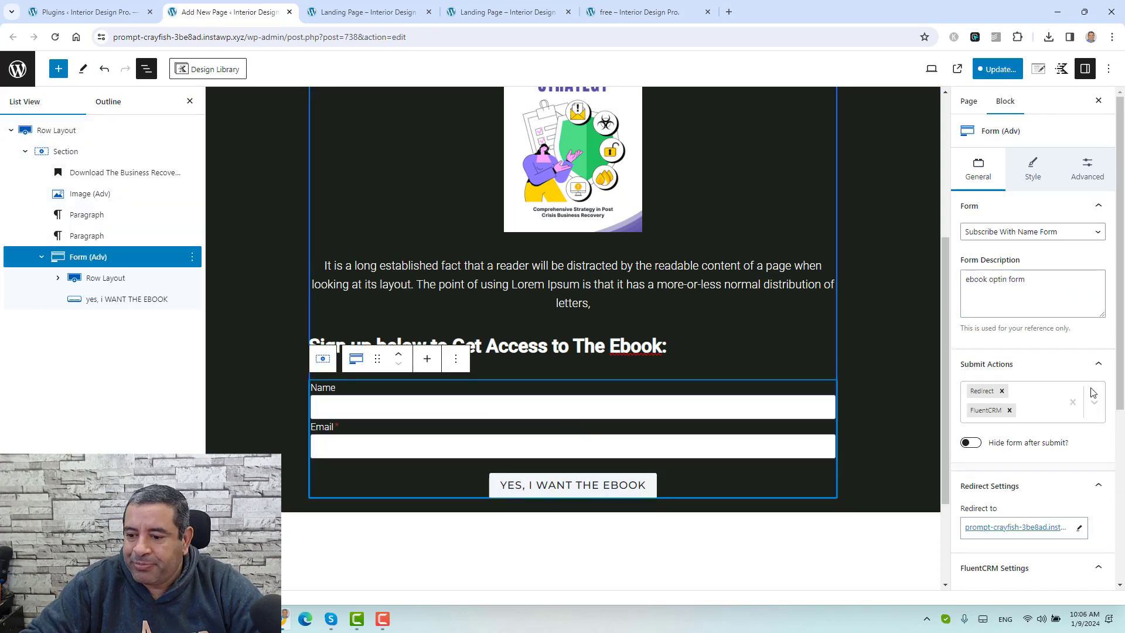
{"action": "scroll", "coordinate": [1093, 390], "scroll_direction": "down", "scroll_amount": 4}
{"action": "scroll", "coordinate": [1090, 393], "scroll_direction": "up", "scroll_amount": 4}
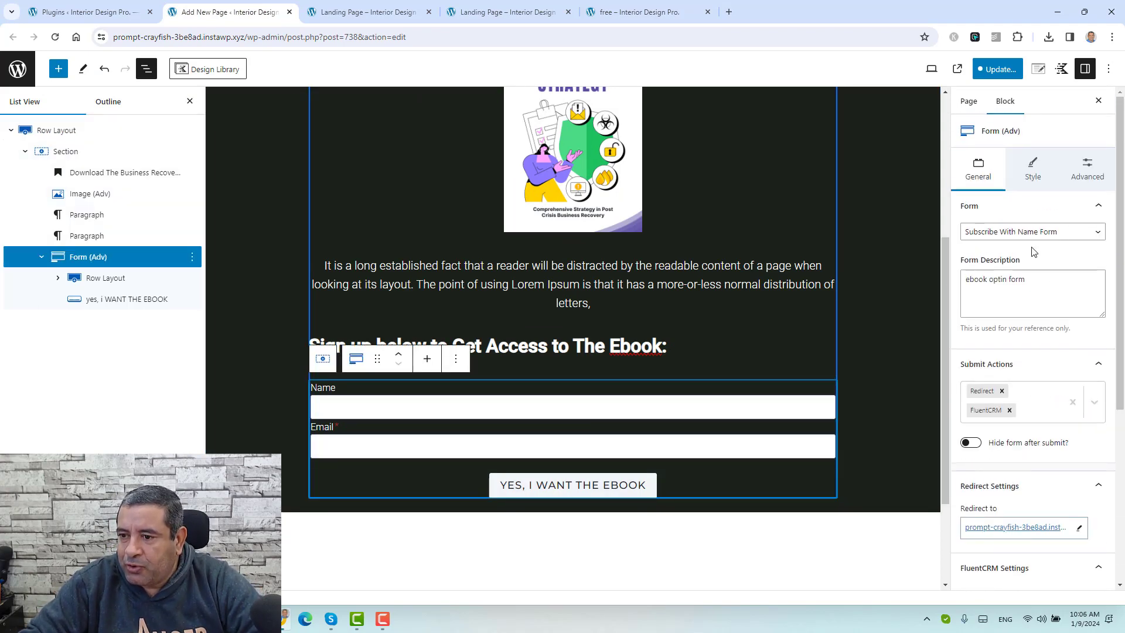
{"action": "left_click", "coordinate": [1023, 177]}
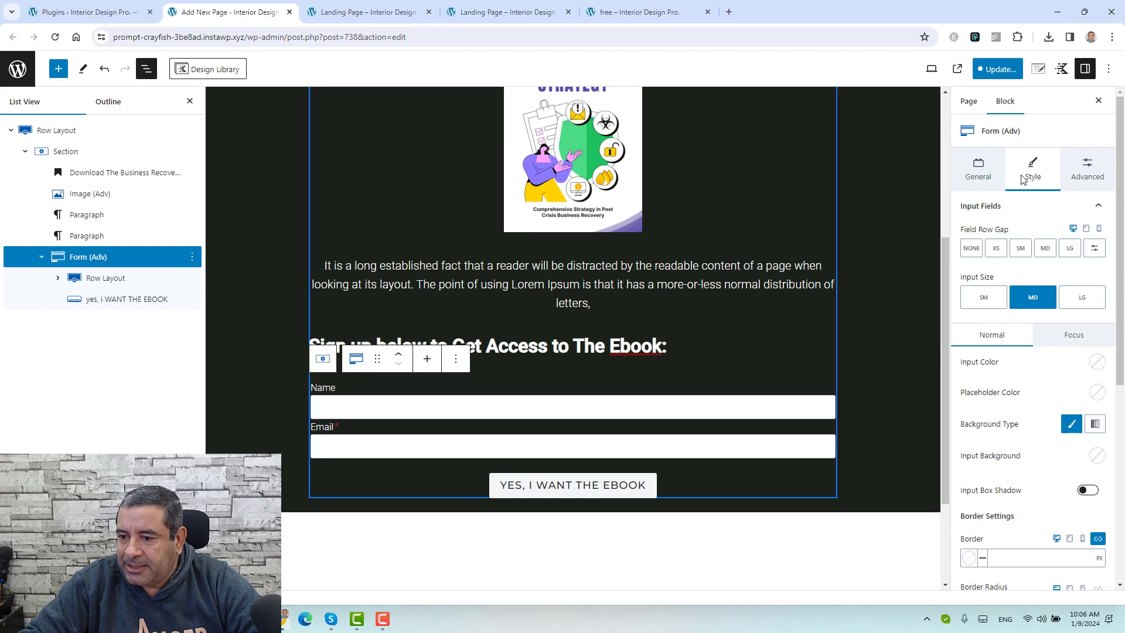
{"action": "left_click", "coordinate": [1041, 211]}
{"action": "left_click", "coordinate": [978, 169]}
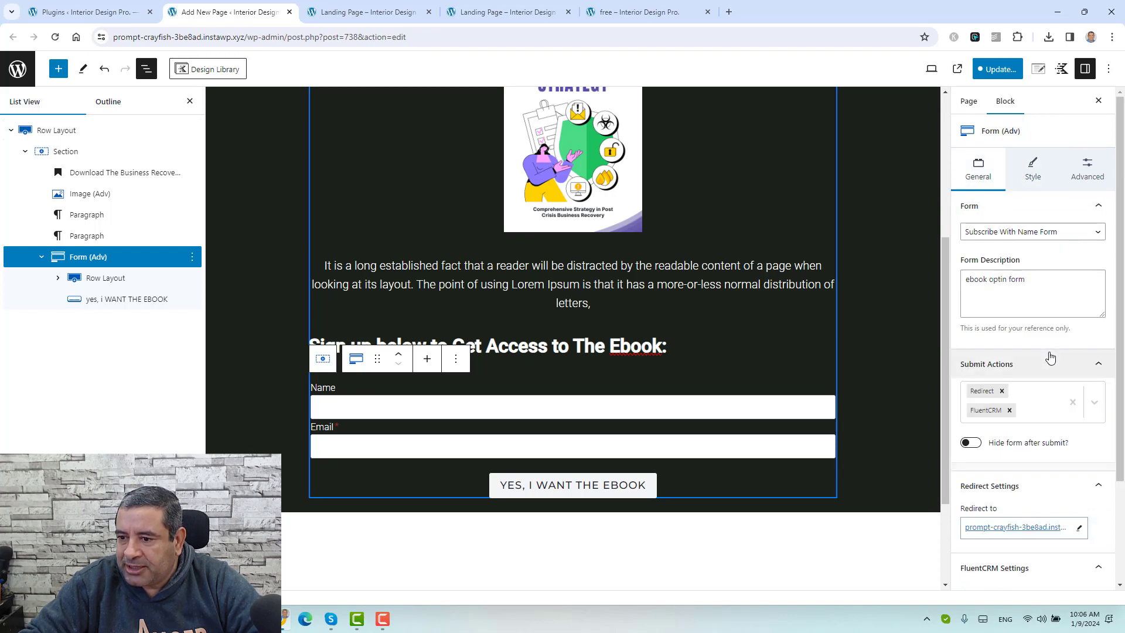
{"action": "scroll", "coordinate": [1051, 355], "scroll_direction": "down", "scroll_amount": 5}
{"action": "scroll", "coordinate": [1050, 350], "scroll_direction": "up", "scroll_amount": 3}
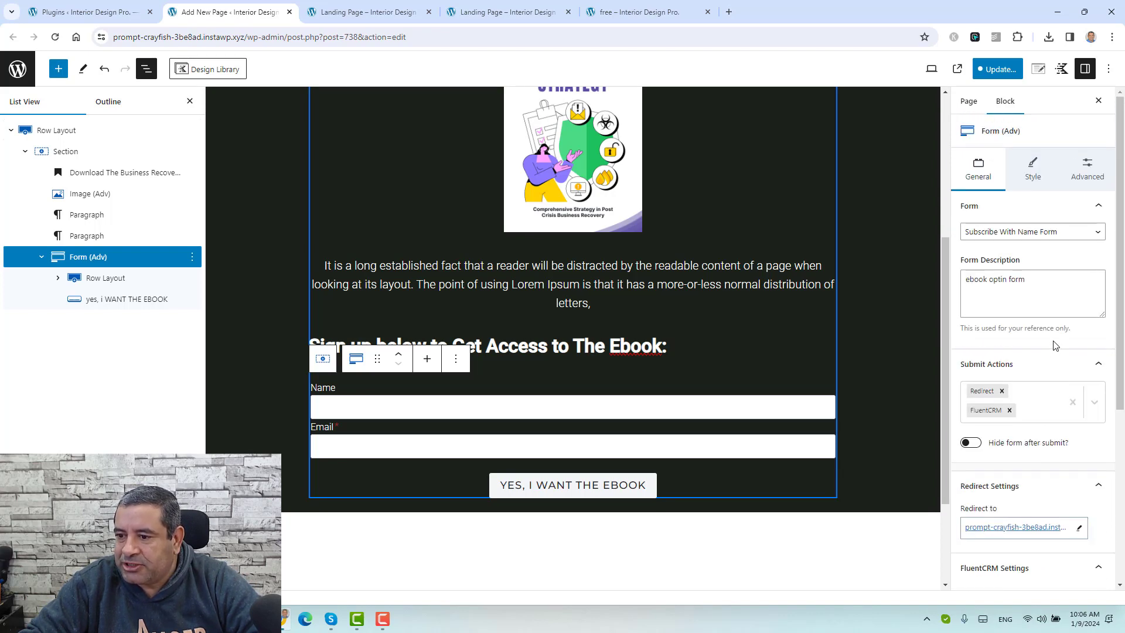
{"action": "left_click", "coordinate": [1071, 210]}
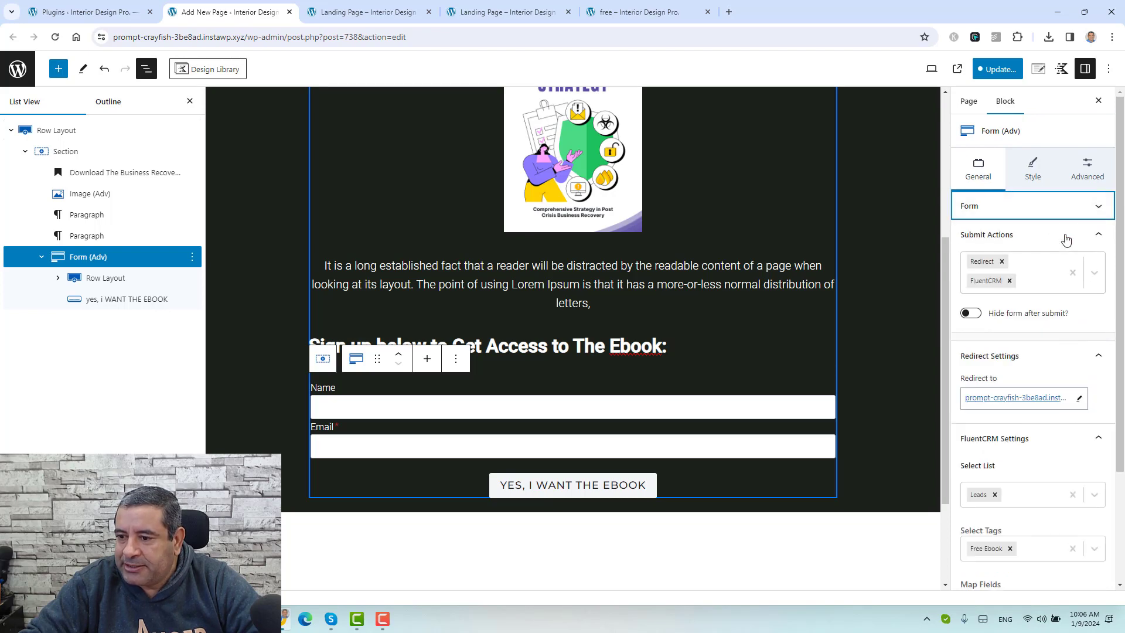
{"action": "left_click", "coordinate": [1057, 235]}
{"action": "left_click", "coordinate": [664, 413]}
{"action": "scroll", "coordinate": [664, 413], "scroll_direction": "down", "scroll_amount": 2}
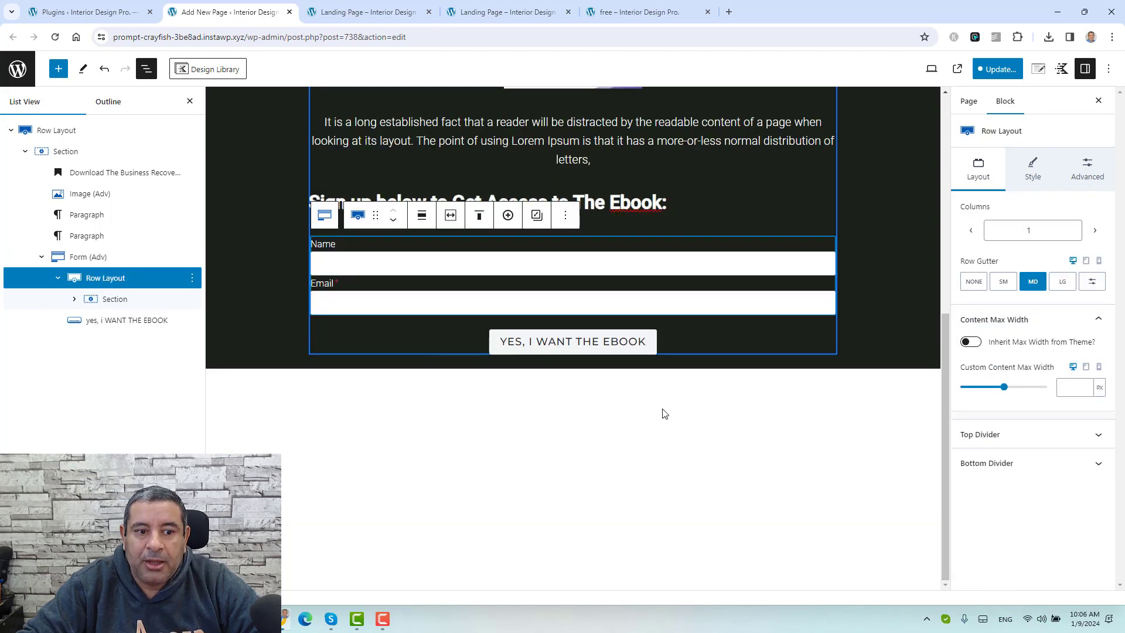
Step: Set the form Section's Flex row gap to 15px and update the page
{"action": "left_click", "coordinate": [122, 300]}
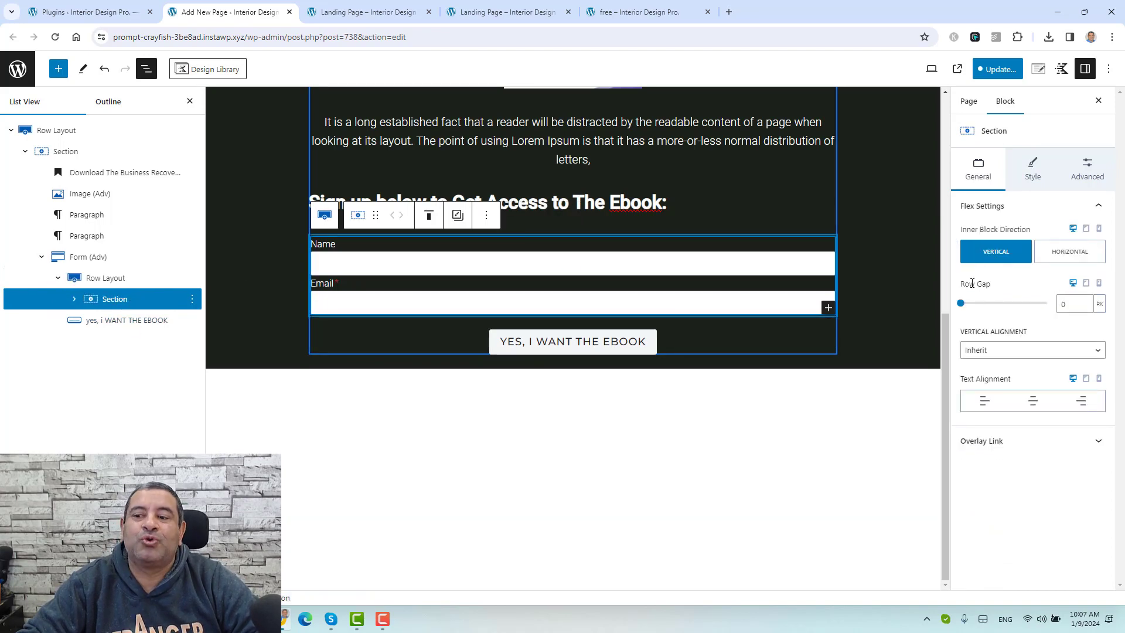
{"action": "left_click_drag", "start_coordinate": [962, 309], "coordinate": [968, 308]}
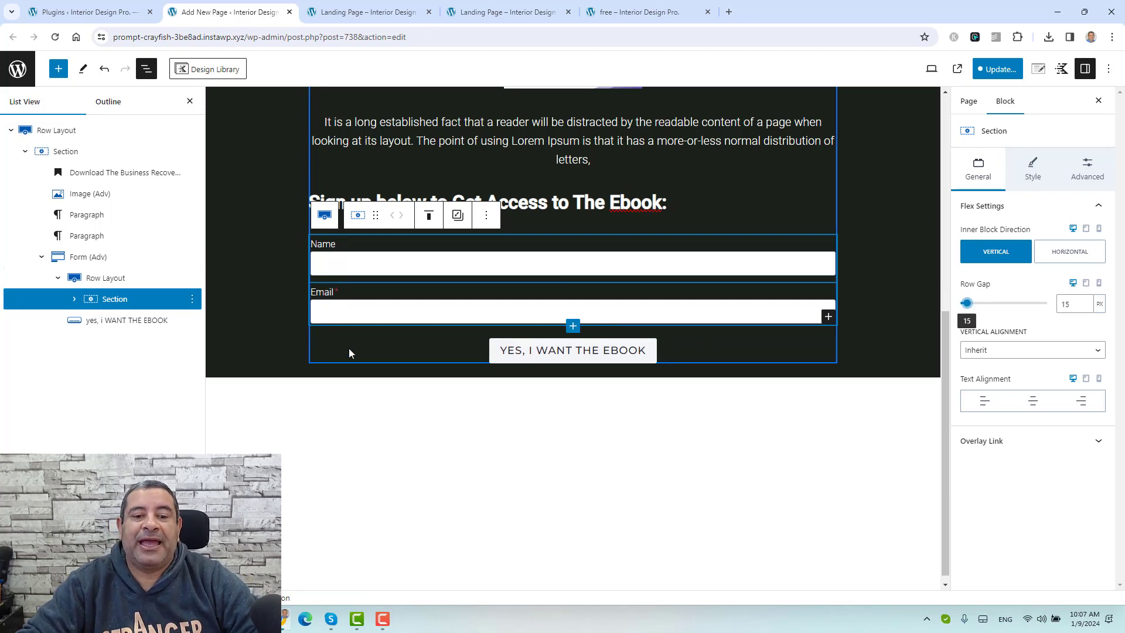
{"action": "scroll", "coordinate": [401, 439], "scroll_direction": "up", "scroll_amount": 7}
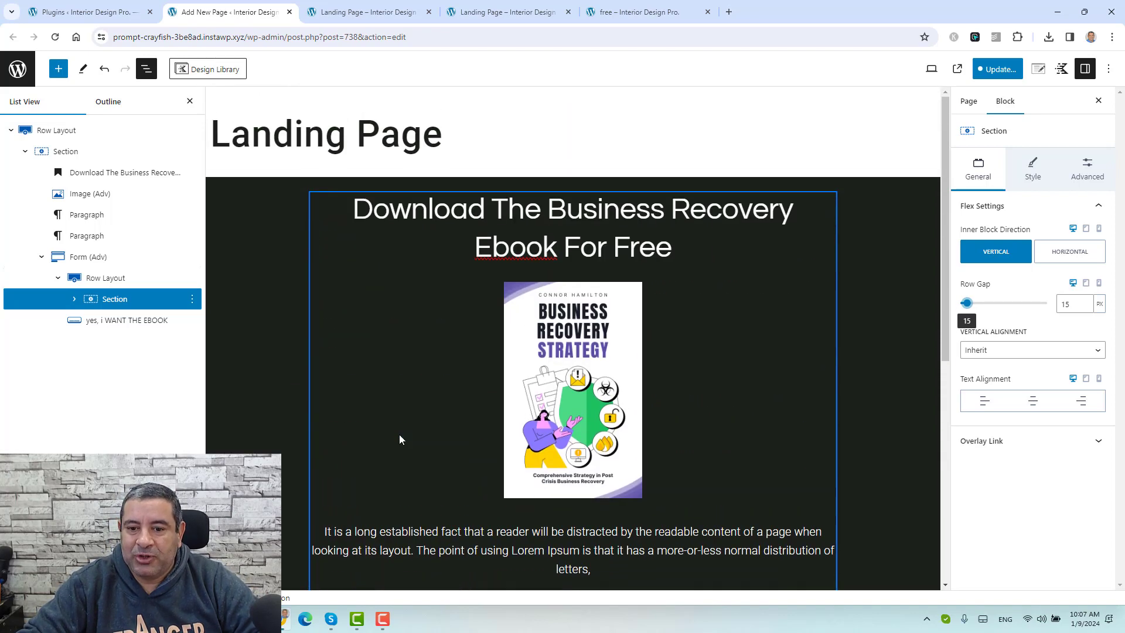
{"action": "left_click", "coordinate": [997, 69]}
{"action": "left_click", "coordinate": [999, 68]}
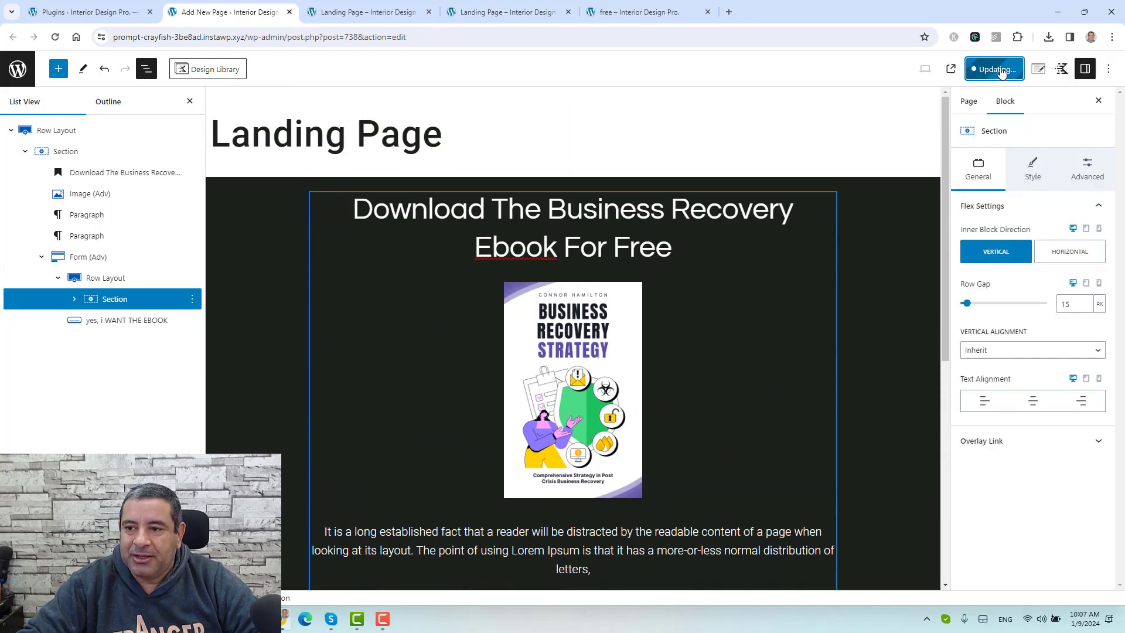
{"action": "left_click", "coordinate": [398, 4]}
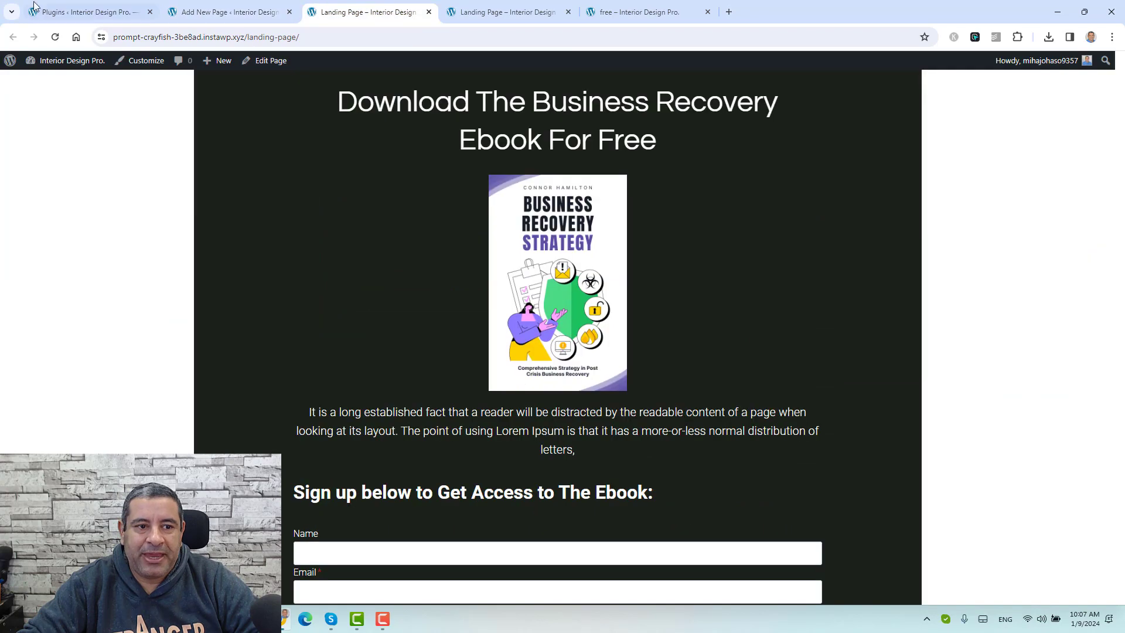
{"action": "left_click", "coordinate": [51, 34]}
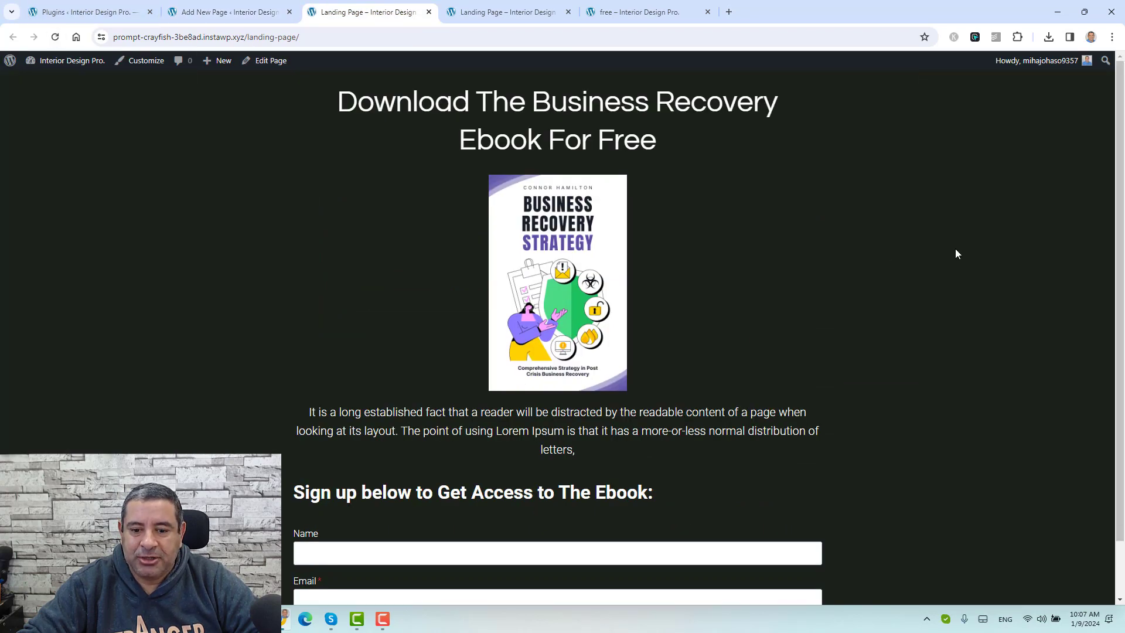
{"action": "scroll", "coordinate": [955, 253], "scroll_direction": "down", "scroll_amount": 1}
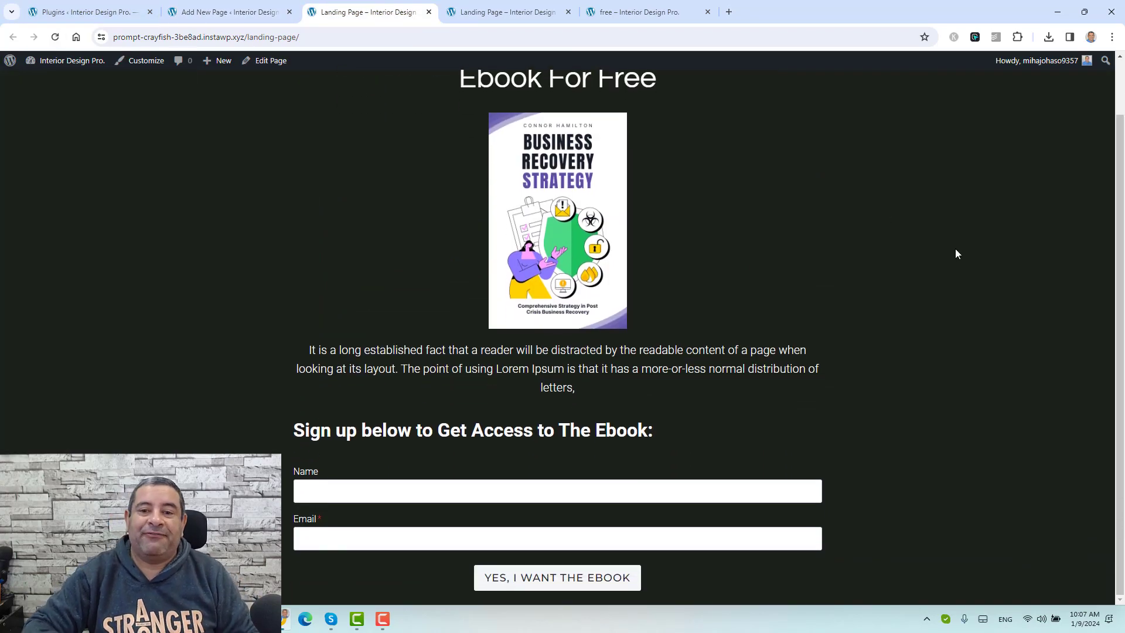
{"action": "left_click", "coordinate": [629, 3]}
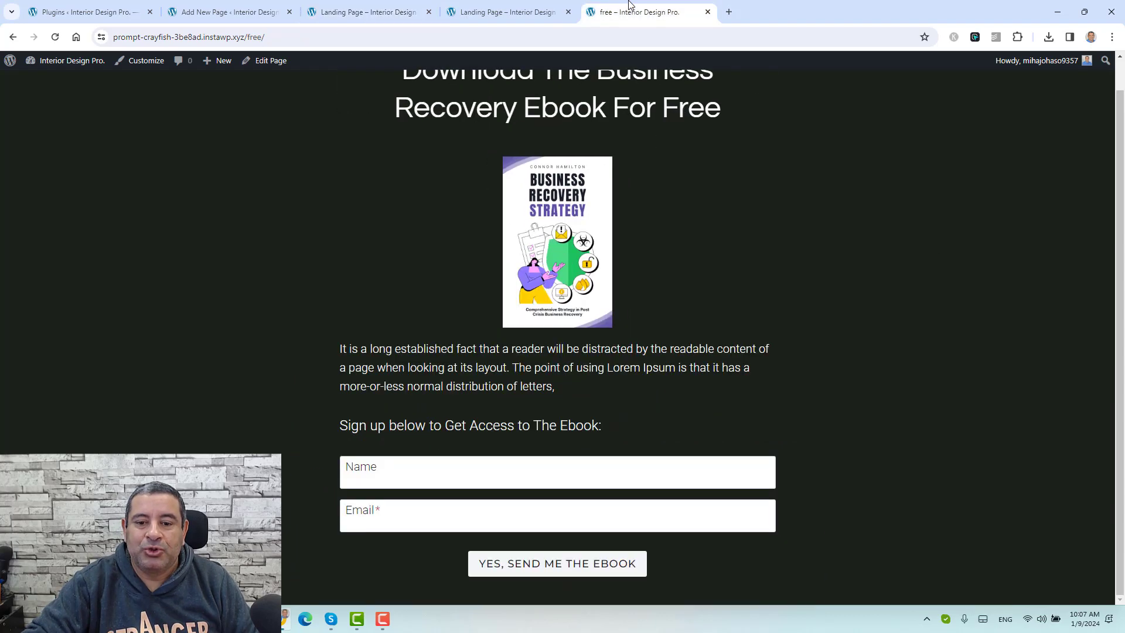
{"action": "scroll", "coordinate": [800, 285], "scroll_direction": "up", "scroll_amount": 1}
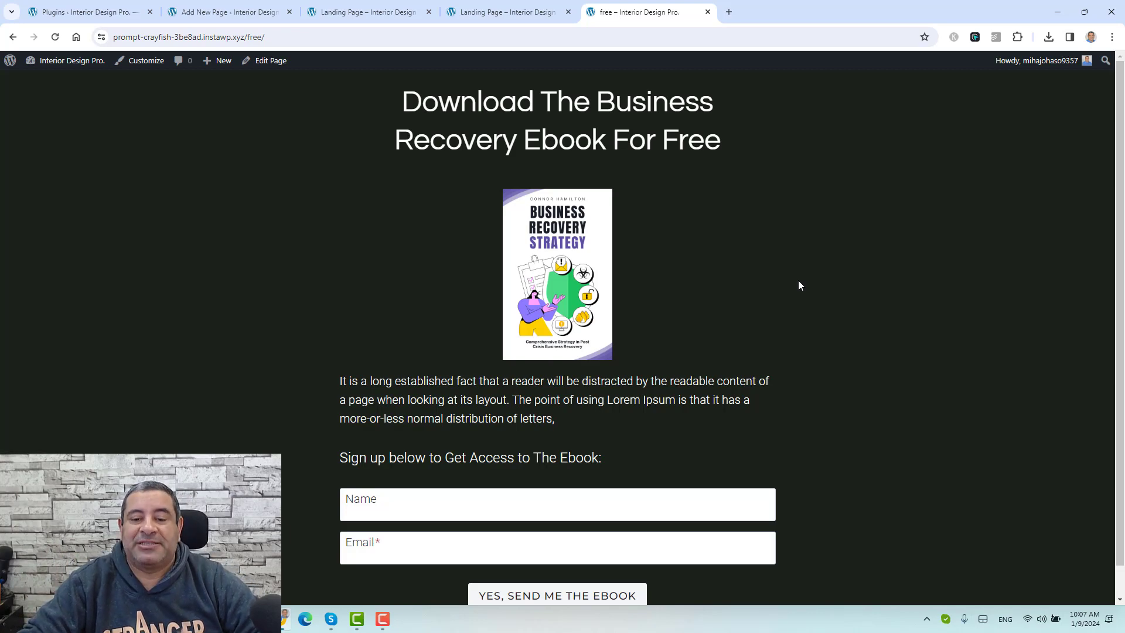
{"action": "triple_click", "coordinate": [557, 450]}
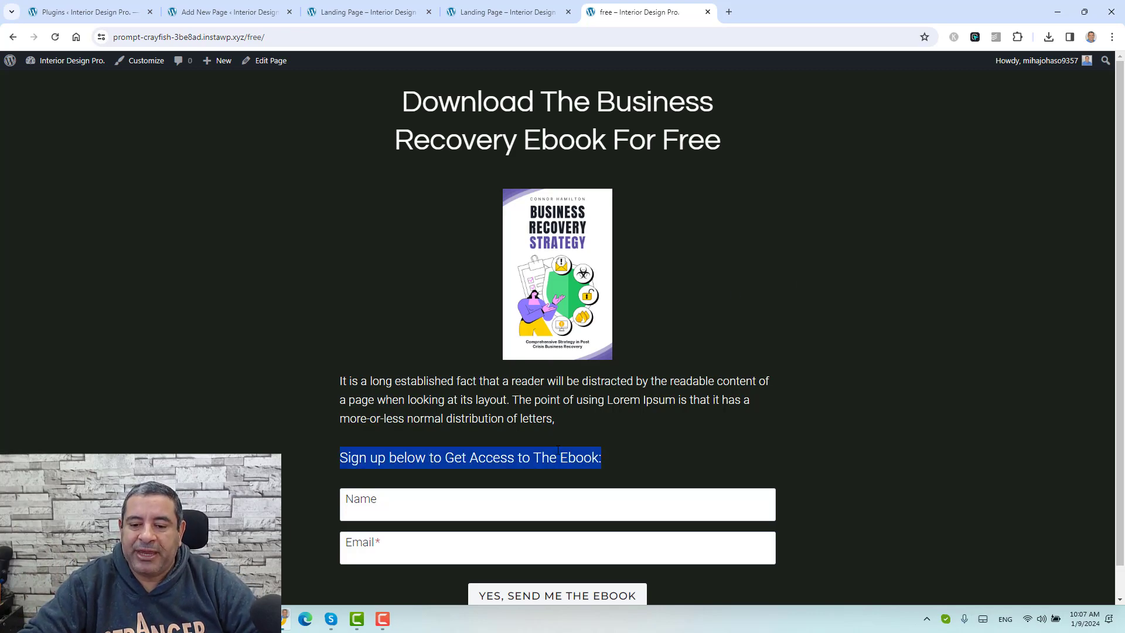
{"action": "left_click", "coordinate": [207, 12]}
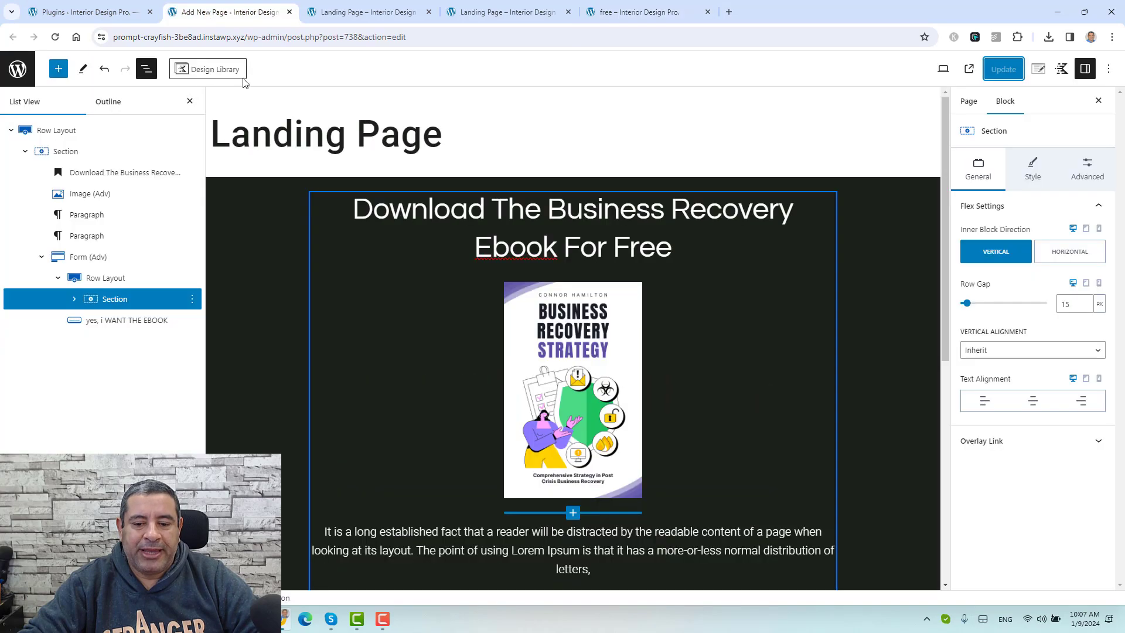
Step: Remove bold from the sign-up heading and compare with the reference ebook page
{"action": "scroll", "coordinate": [449, 457], "scroll_direction": "down", "scroll_amount": 2}
{"action": "triple_click", "coordinate": [445, 378]}
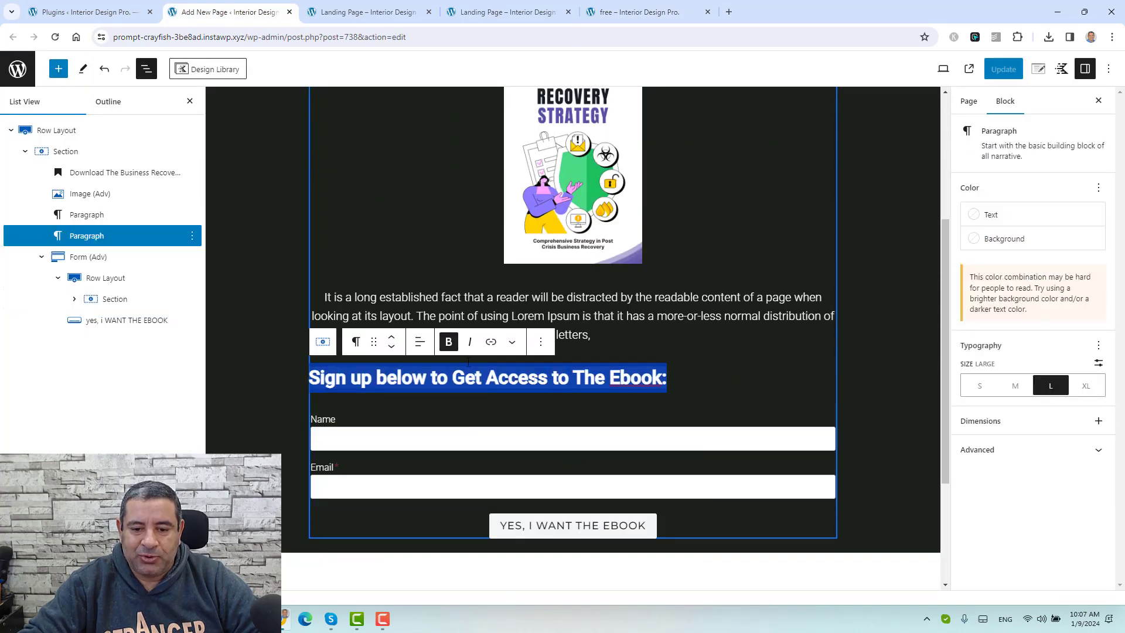
{"action": "left_click", "coordinate": [448, 344]}
{"action": "scroll", "coordinate": [447, 345], "scroll_direction": "up", "scroll_amount": 5}
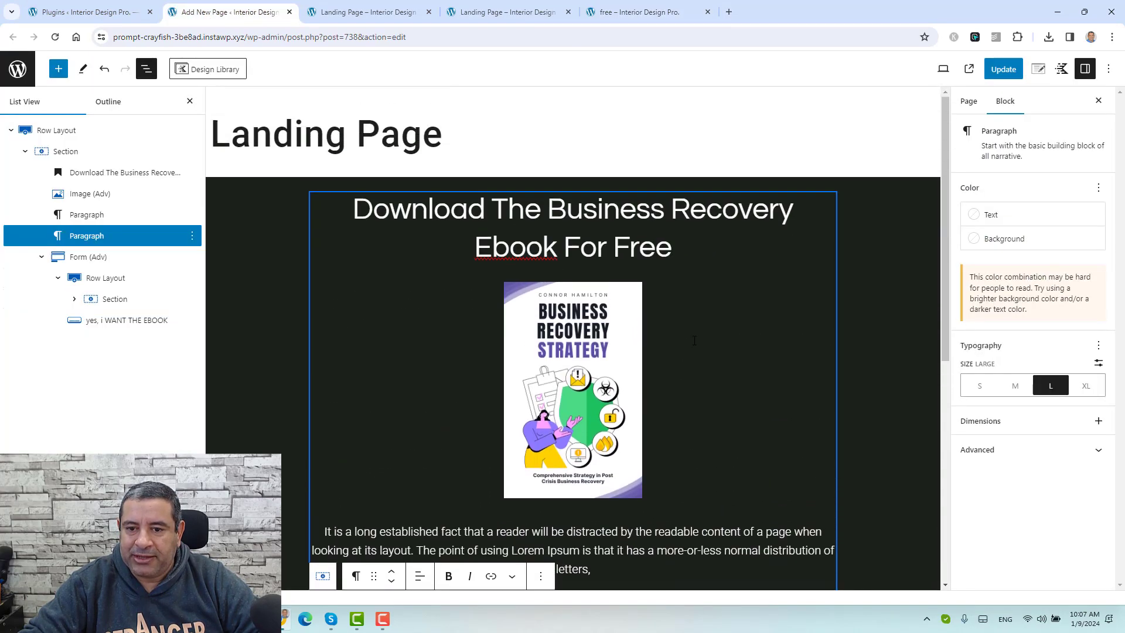
{"action": "left_click", "coordinate": [675, 5]}
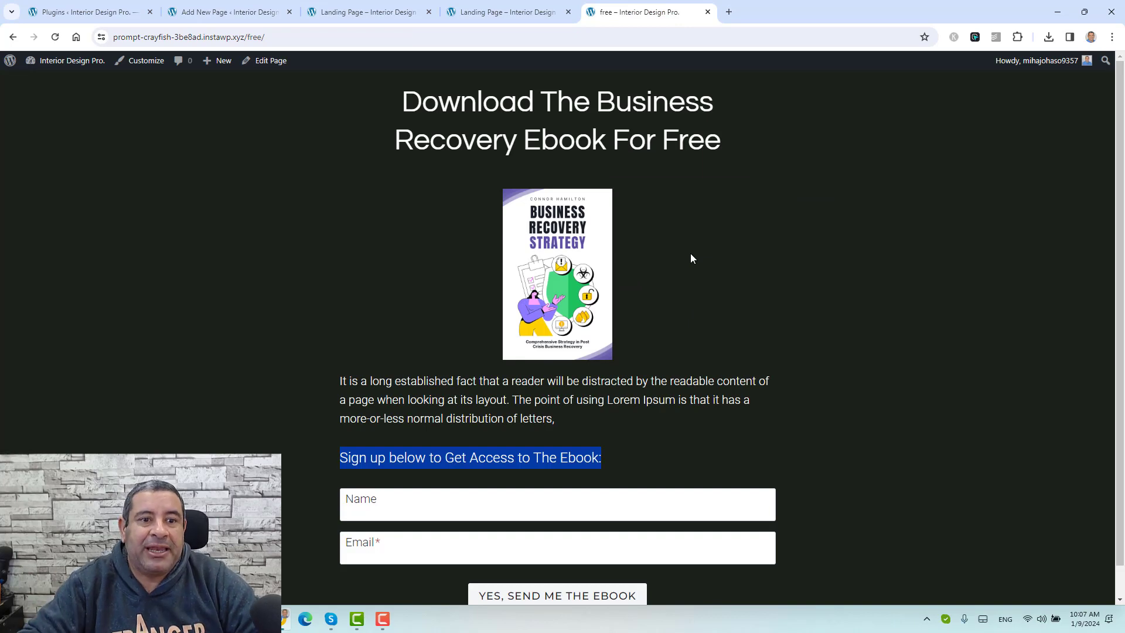
{"action": "left_click", "coordinate": [211, 6]}
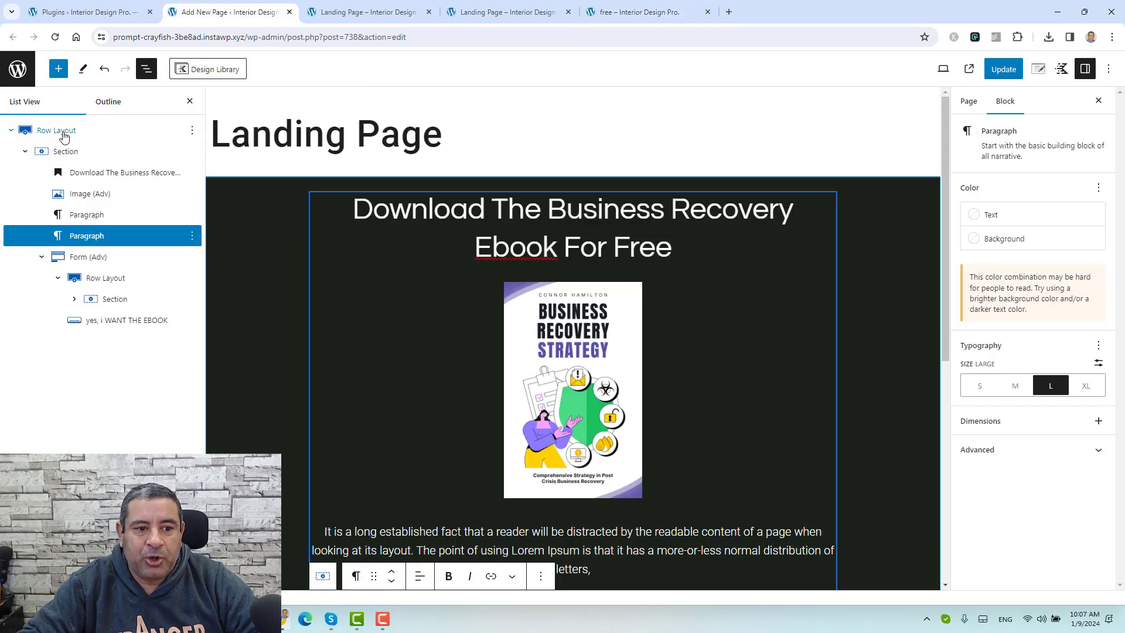
Step: Set the outer row's Custom Content Max Width to 900 and update the page
{"action": "left_click", "coordinate": [61, 130]}
{"action": "double_click", "coordinate": [1065, 389]}
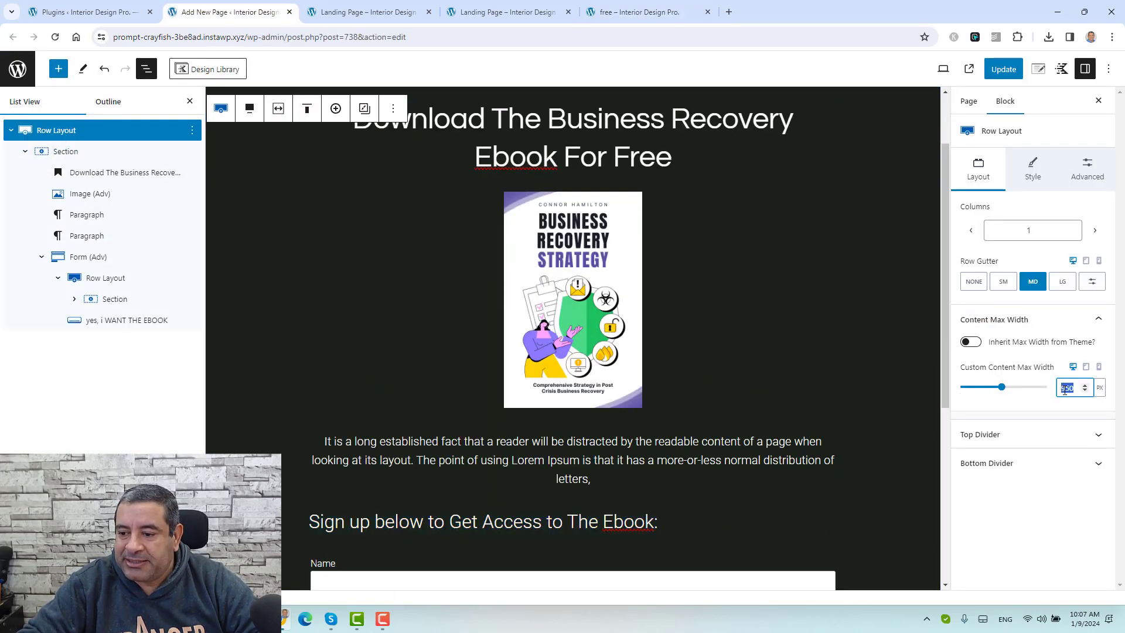
{"action": "type", "text": "900"}
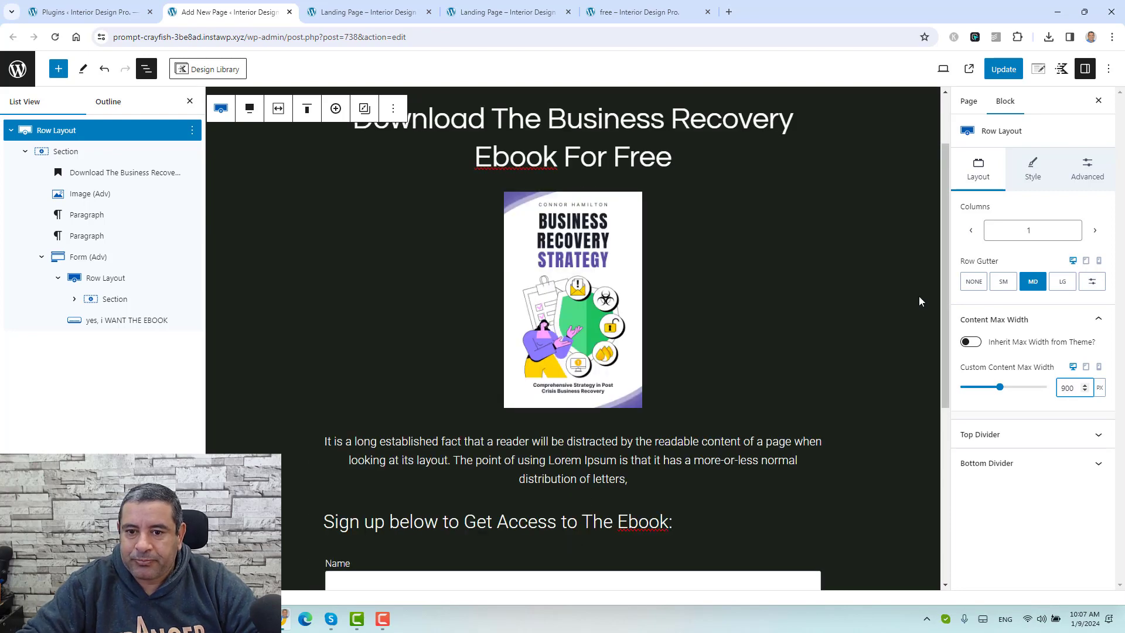
{"action": "left_click", "coordinate": [1003, 69]}
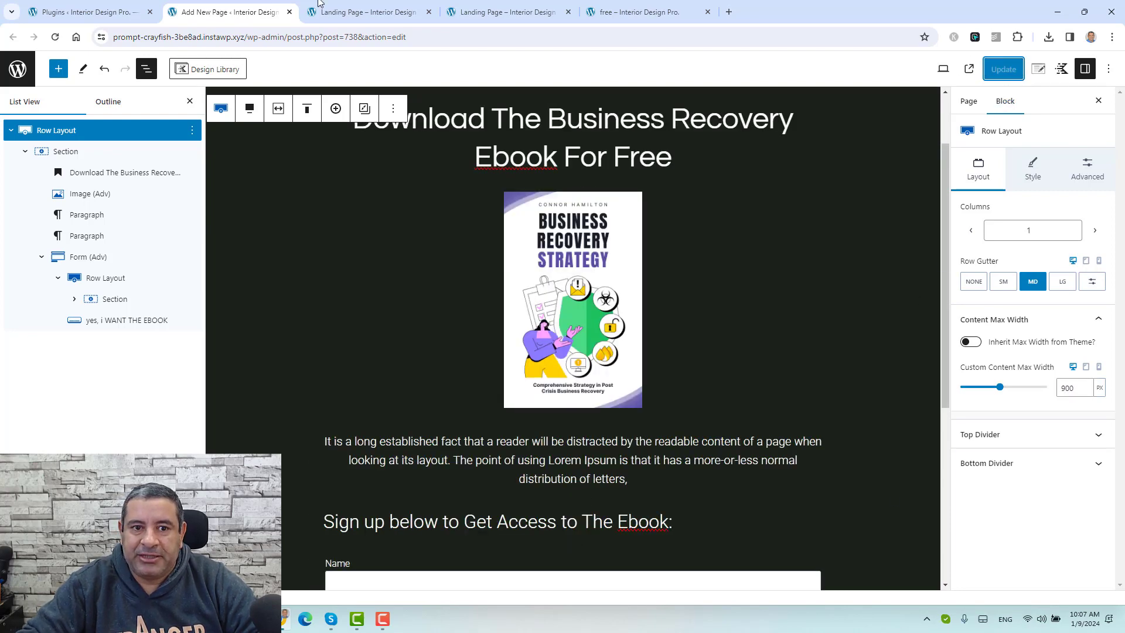
{"action": "left_click", "coordinate": [369, 12]}
Step: Reload the live page and submit a test name and email through the signup form
{"action": "left_click", "coordinate": [55, 37]}
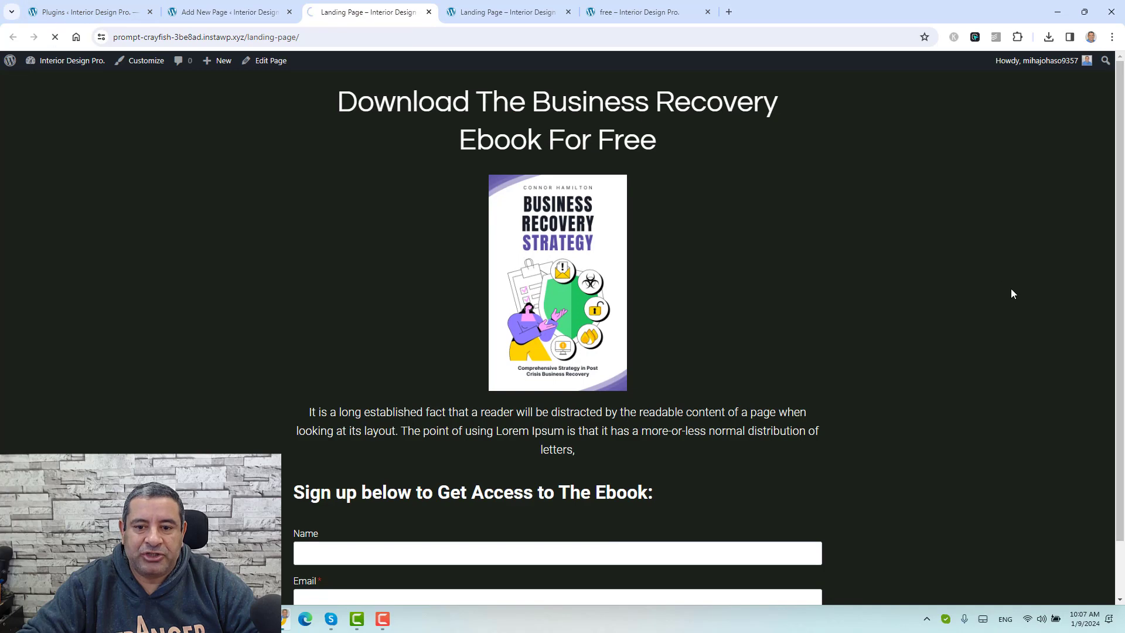
{"action": "scroll", "coordinate": [940, 324], "scroll_direction": "down", "scroll_amount": 1}
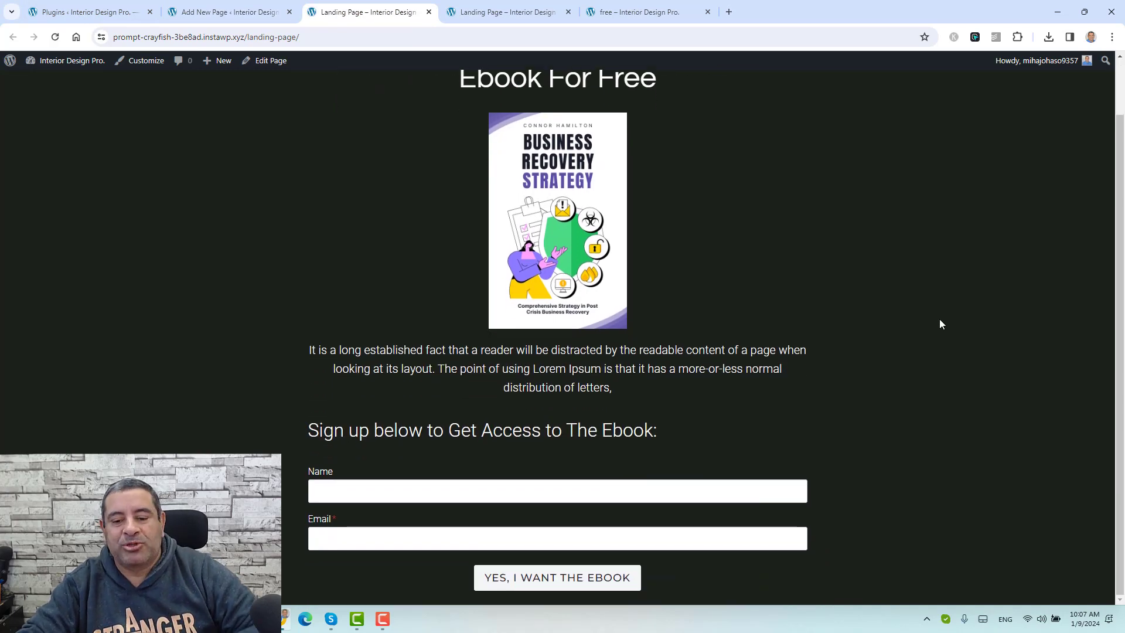
{"action": "scroll", "coordinate": [940, 321], "scroll_direction": "up", "scroll_amount": 1}
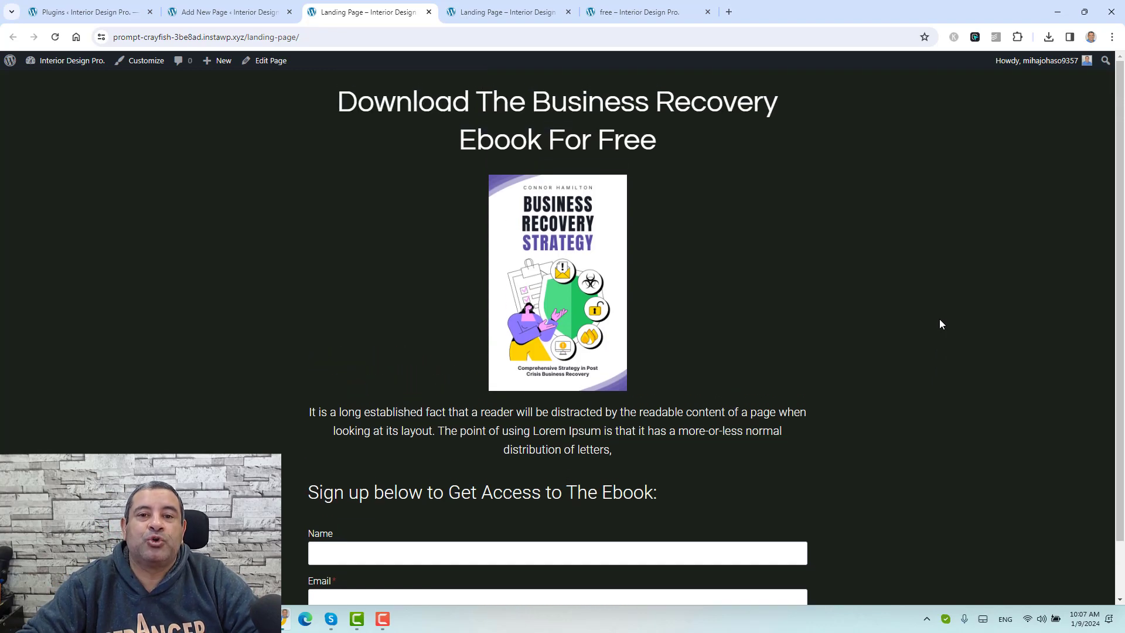
{"action": "scroll", "coordinate": [940, 324], "scroll_direction": "down", "scroll_amount": 1}
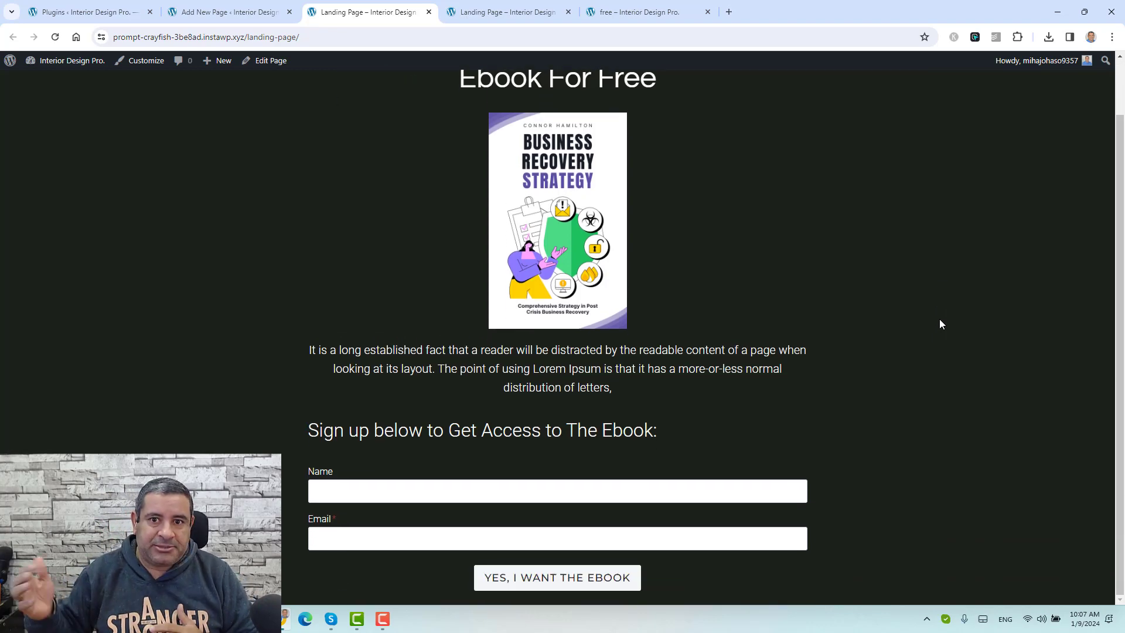
{"action": "left_click", "coordinate": [449, 488]}
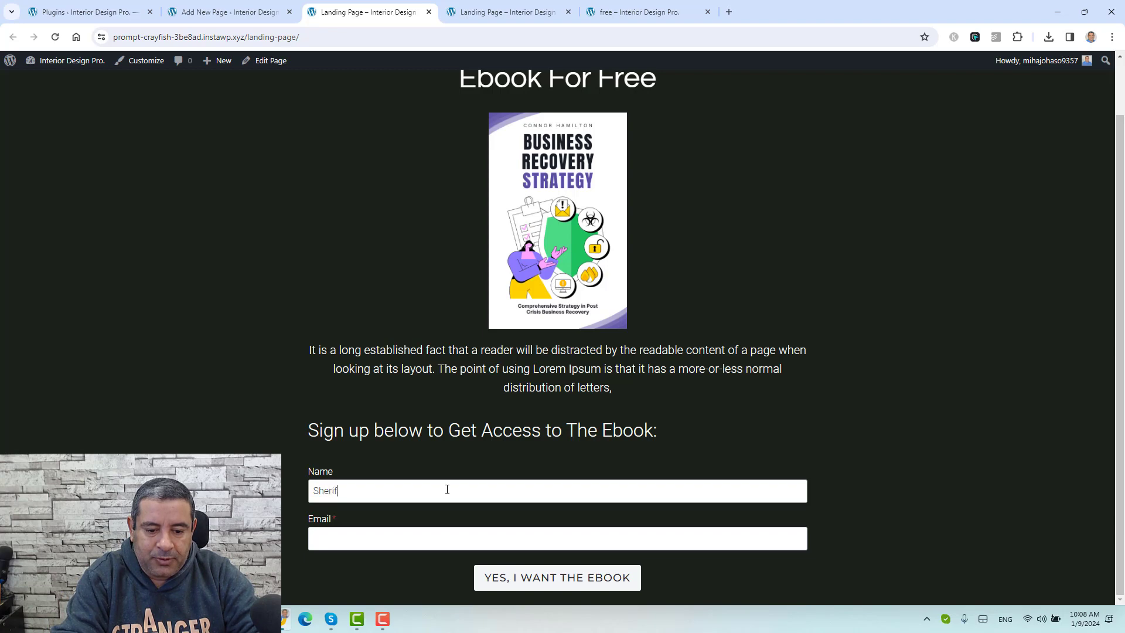
{"action": "key", "text": "Tab"}
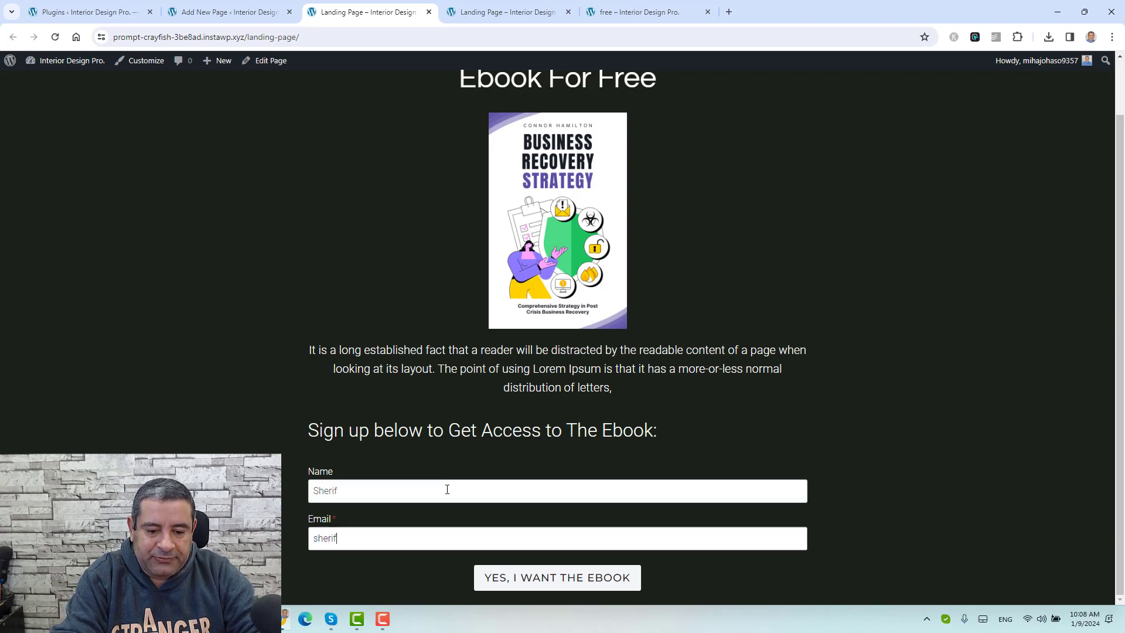
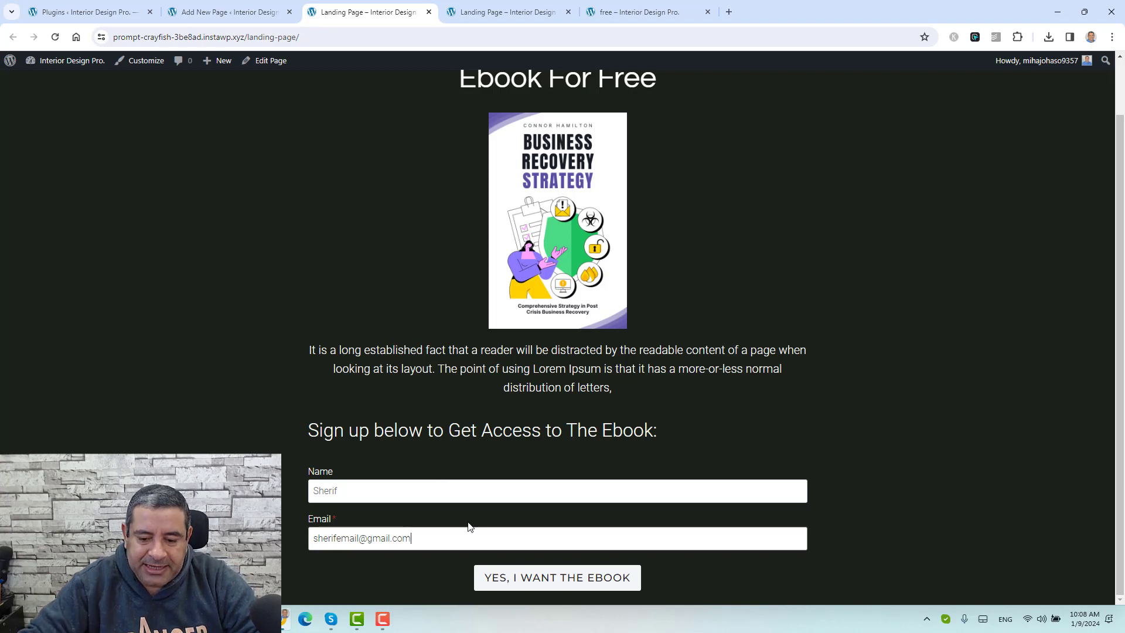
{"action": "left_click", "coordinate": [511, 578]}
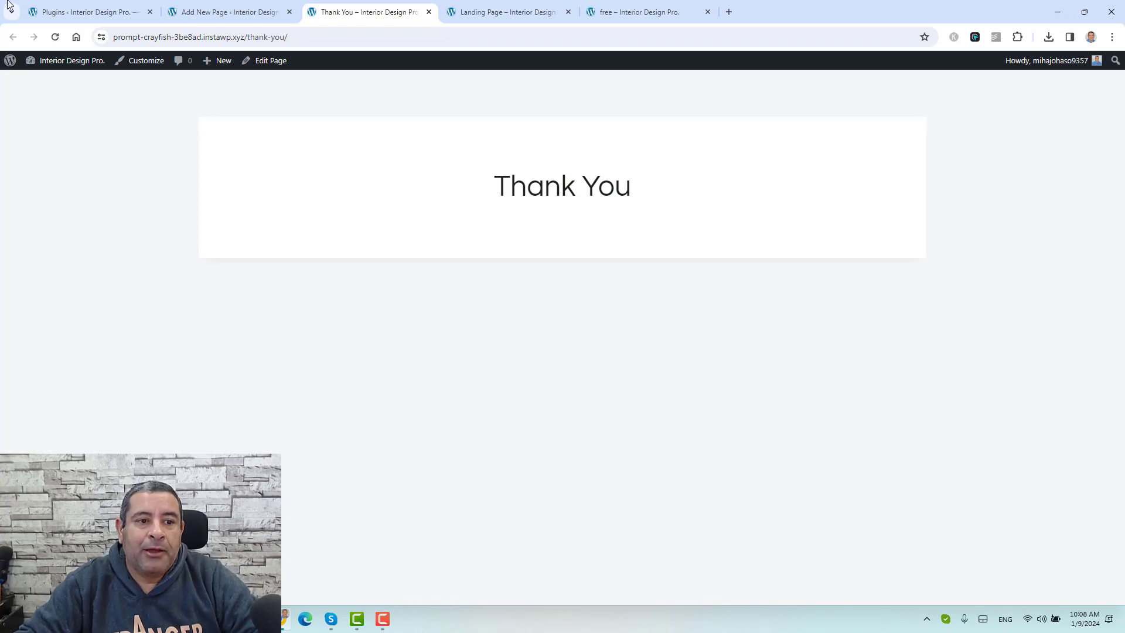
{"action": "left_click", "coordinate": [71, 12]}
Step: Confirm the test signup appears in FluentCRM Contacts as Subscribed in Leads, then return to the dark 'free' ebook page
{"action": "mouse_move", "coordinate": [62, 106]}
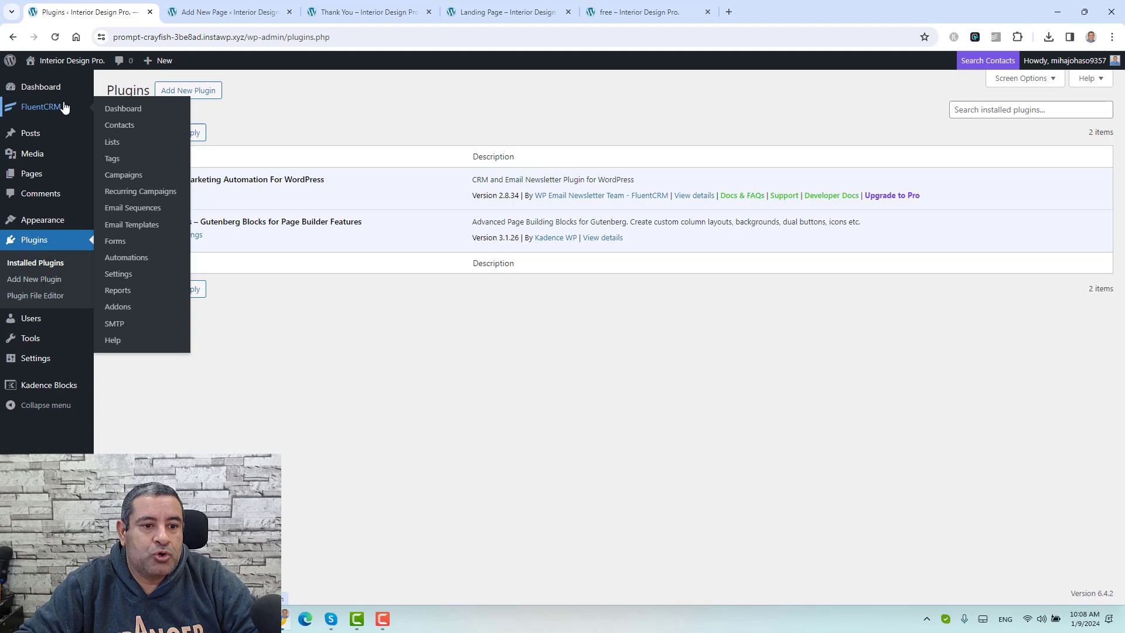
{"action": "left_click", "coordinate": [120, 126]}
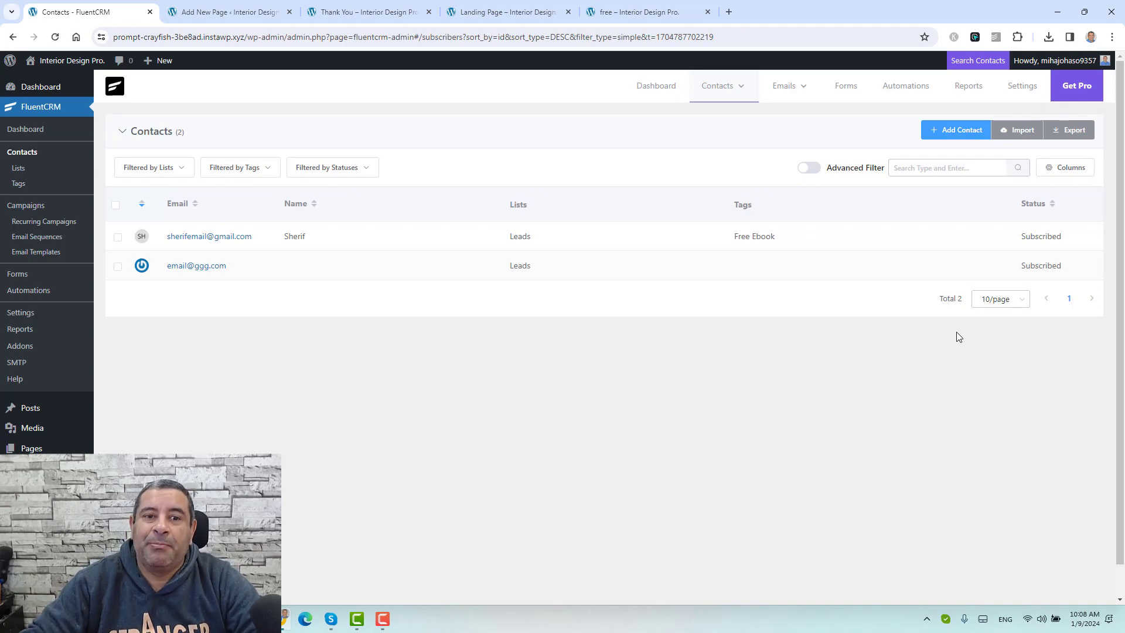
{"action": "left_click", "coordinate": [398, 8]}
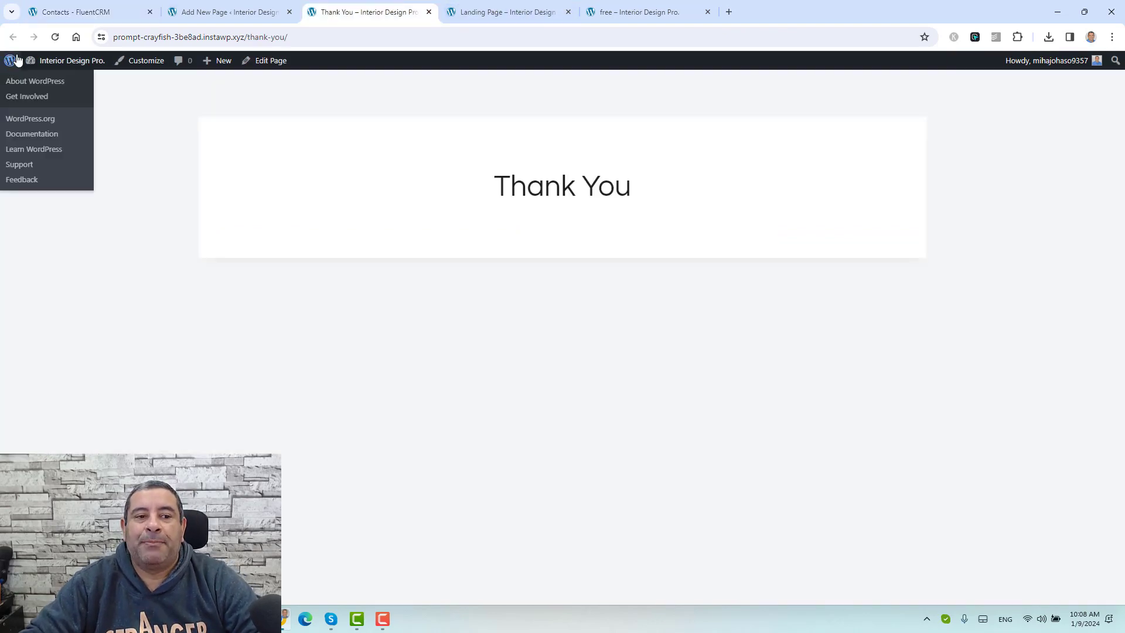
{"action": "left_click", "coordinate": [530, 8]}
{"action": "left_click", "coordinate": [636, 5]}
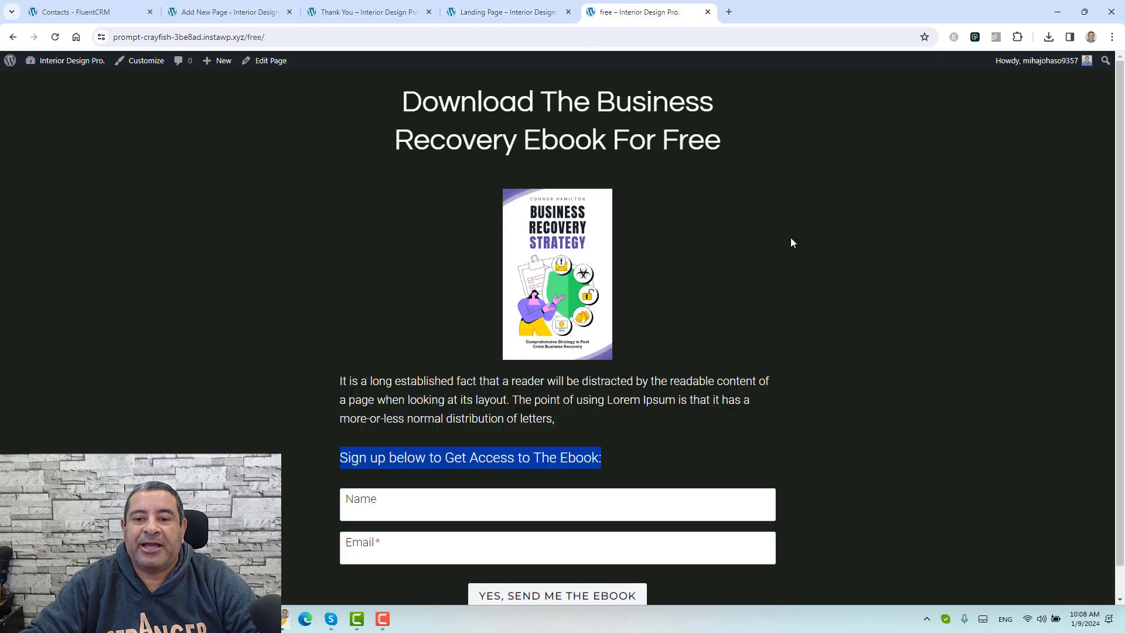
{"action": "left_click", "coordinate": [851, 247]}
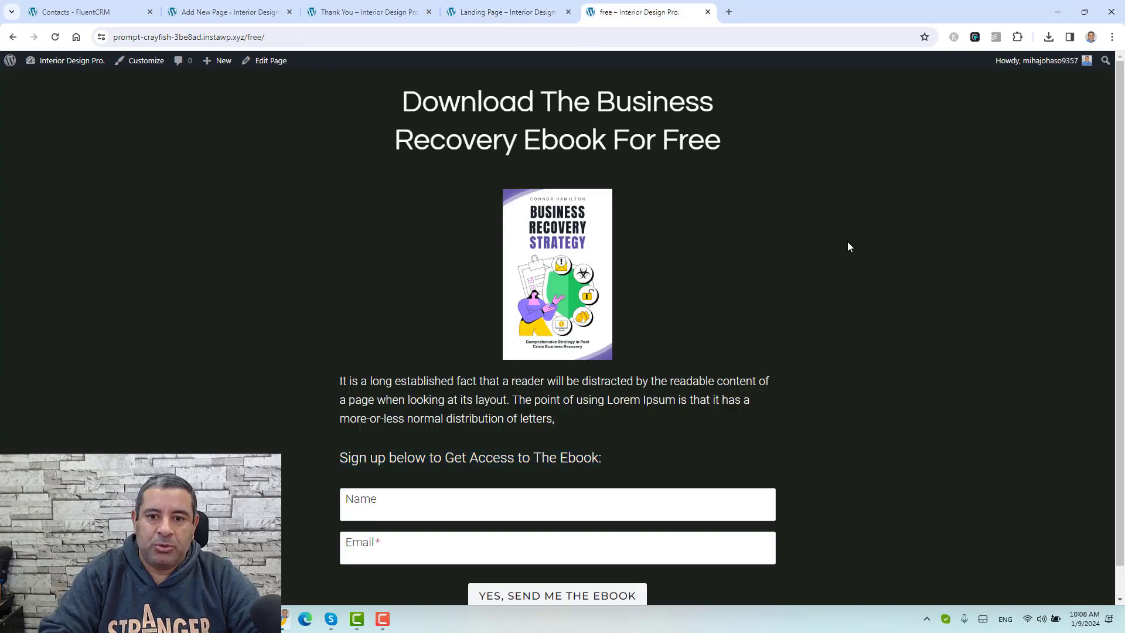